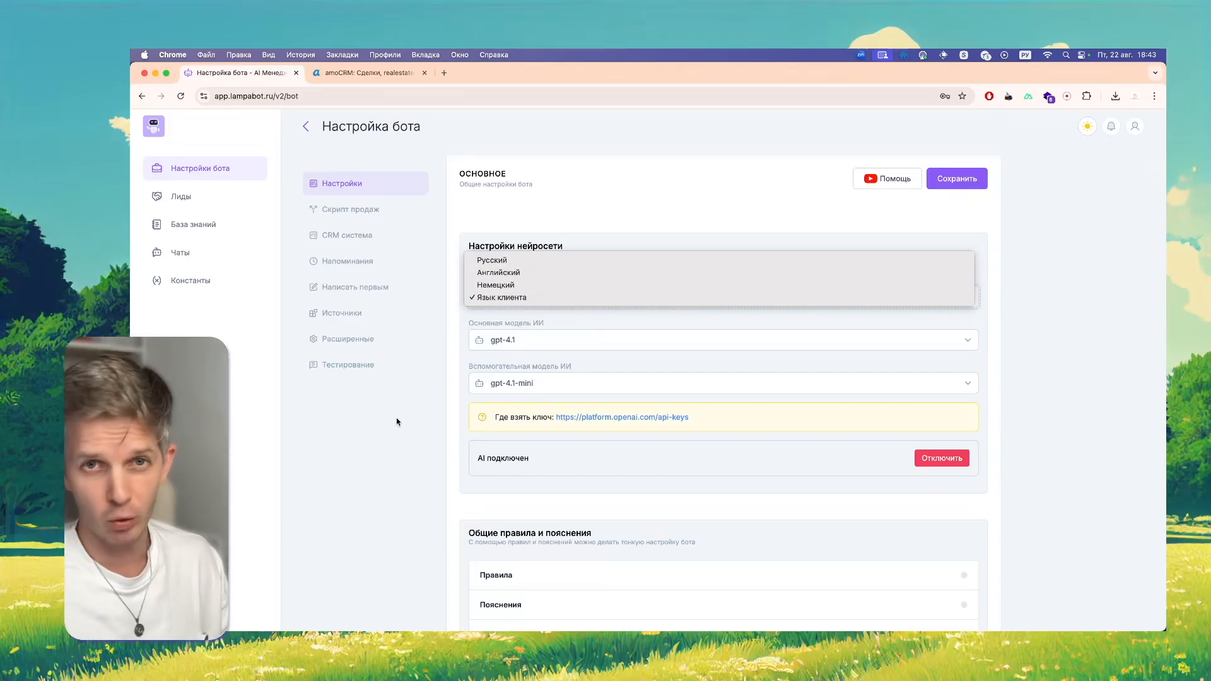
Review the available main AI models in the neural network settings and keep gpt-4.1 selected
left_click(397, 420)
scroll(505, 306, "down", 1)
left_click(519, 281)
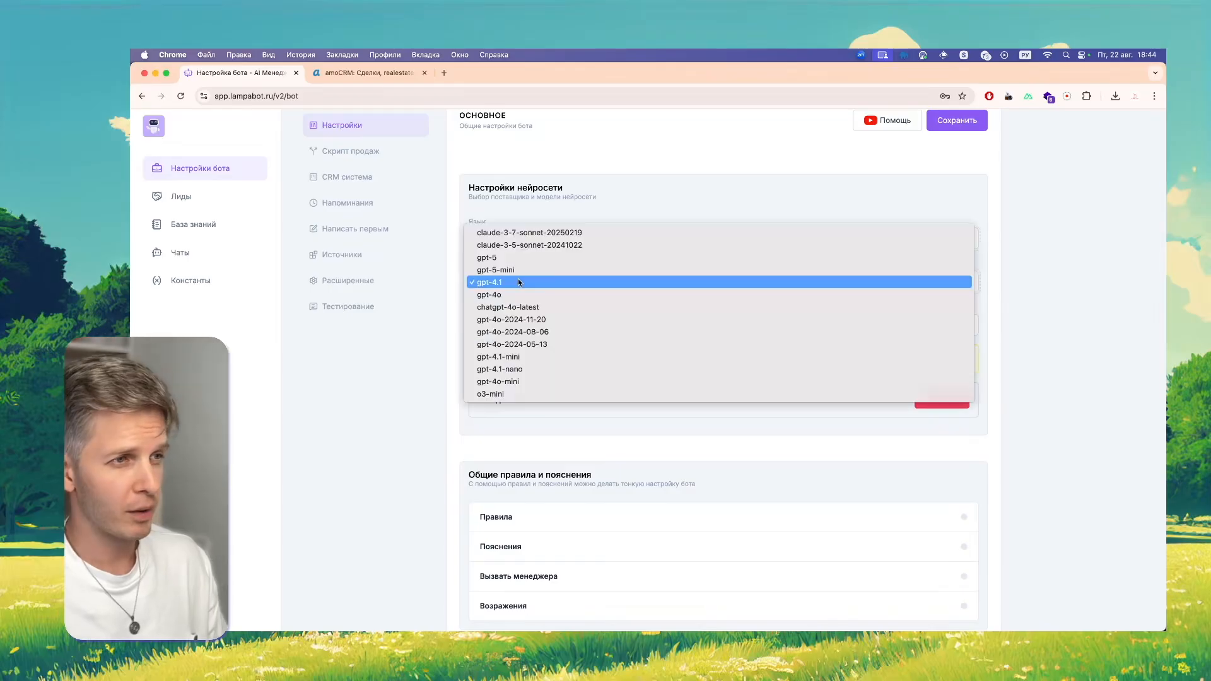
left_click(518, 282)
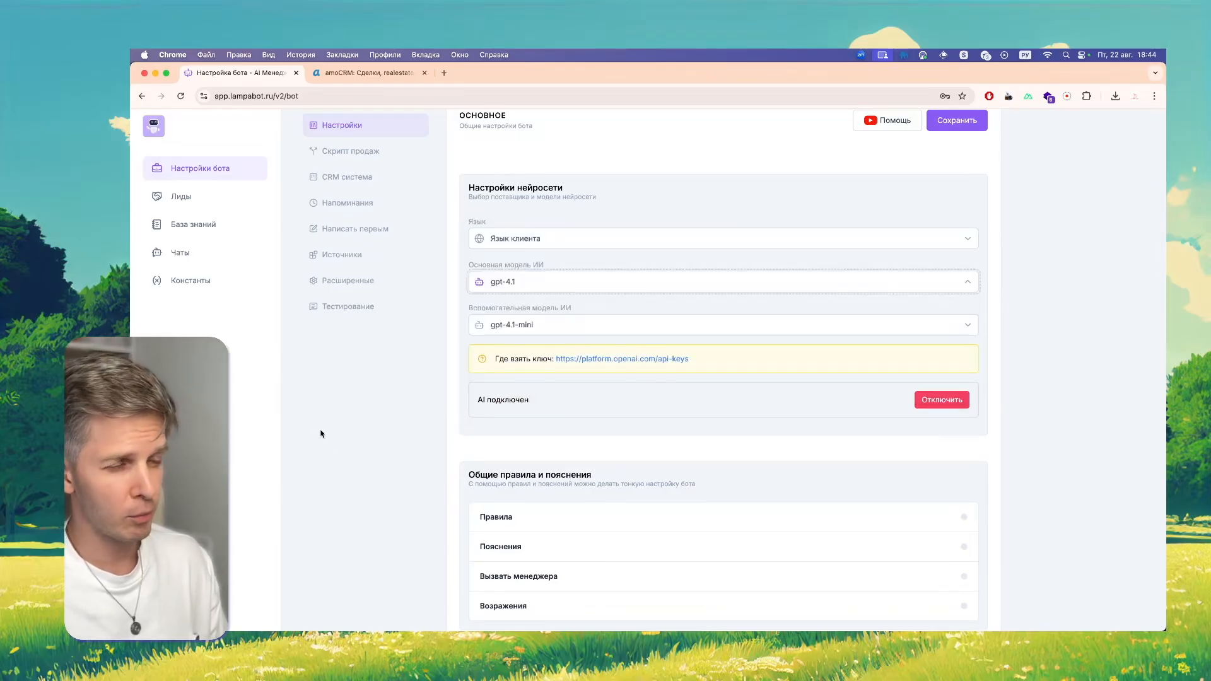
Expand the "Правила" list under the general rules and explanations and examine its first rules
scroll(328, 435, "down", 3)
scroll(337, 440, "down", 1)
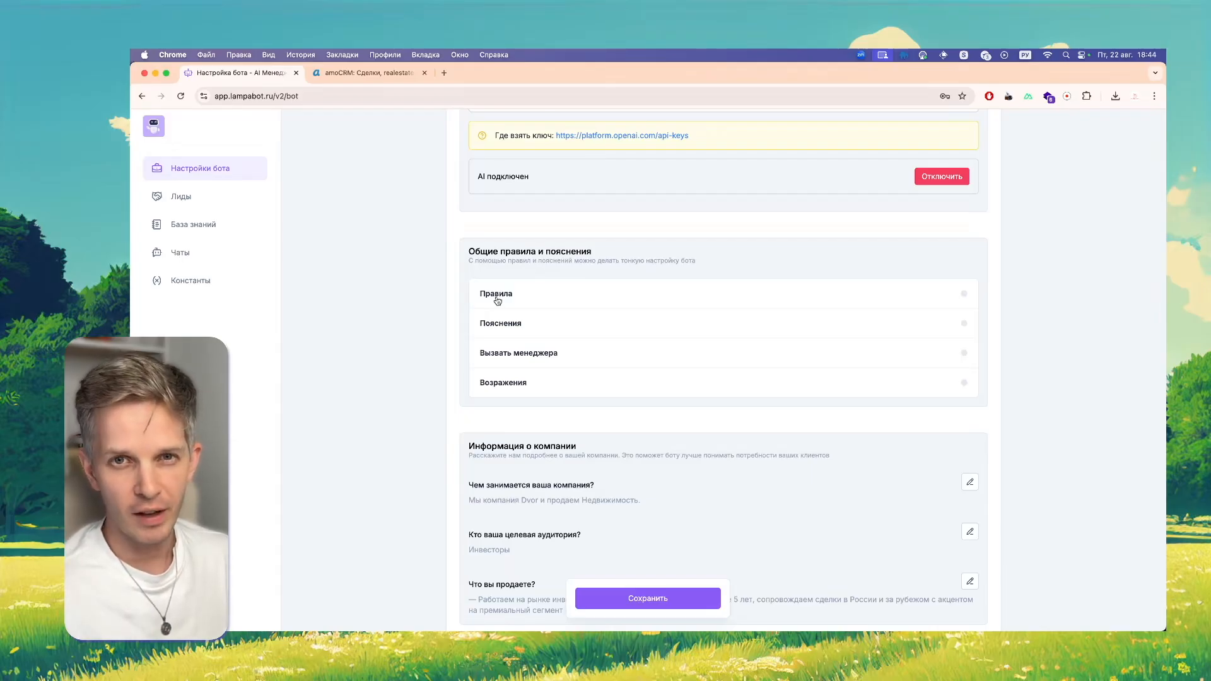
scroll(419, 324, "up", 1)
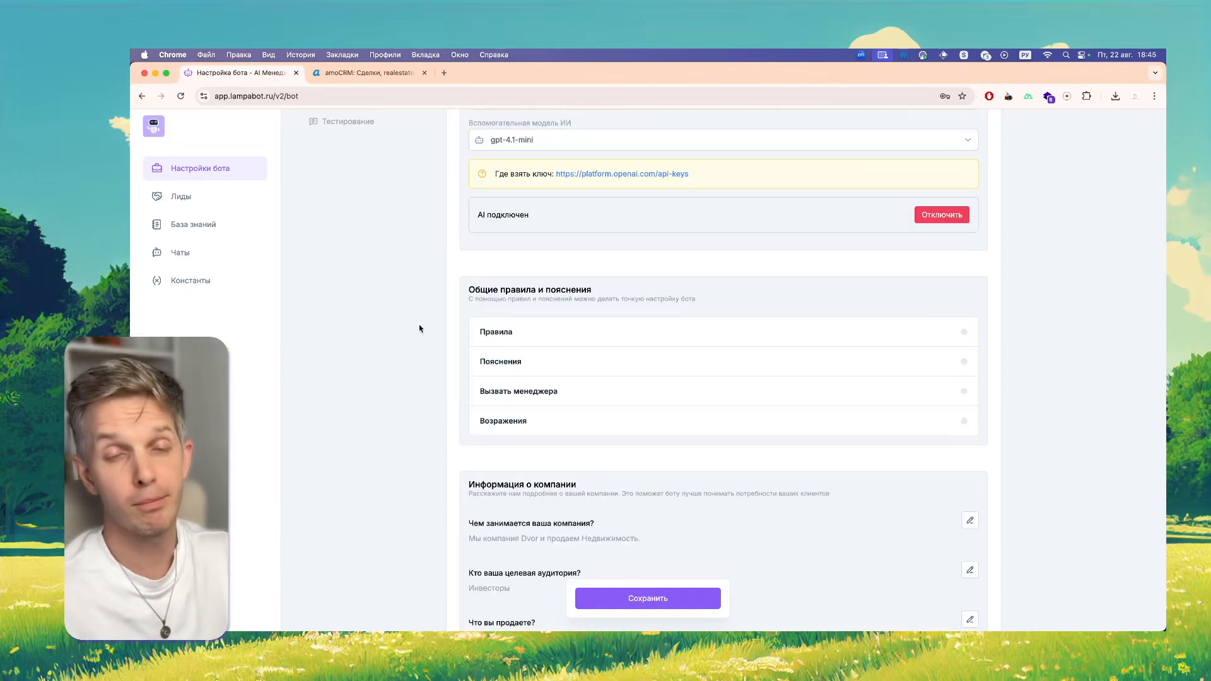
scroll(419, 328, "down", 2)
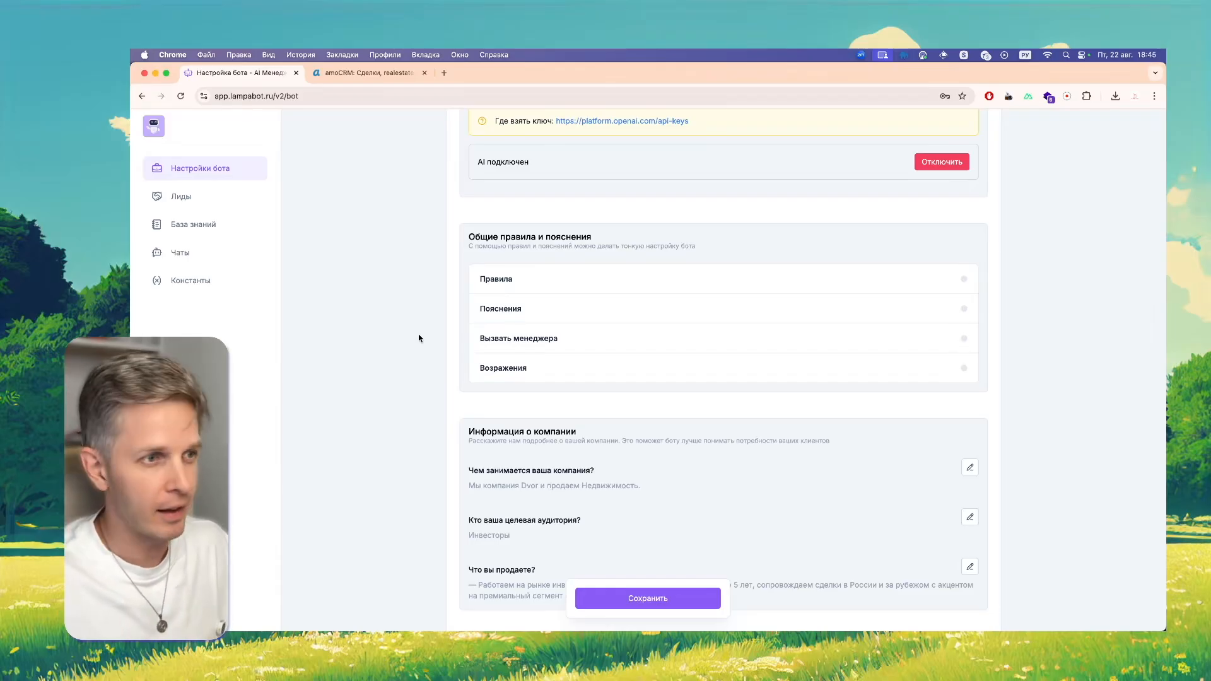
left_click(527, 276)
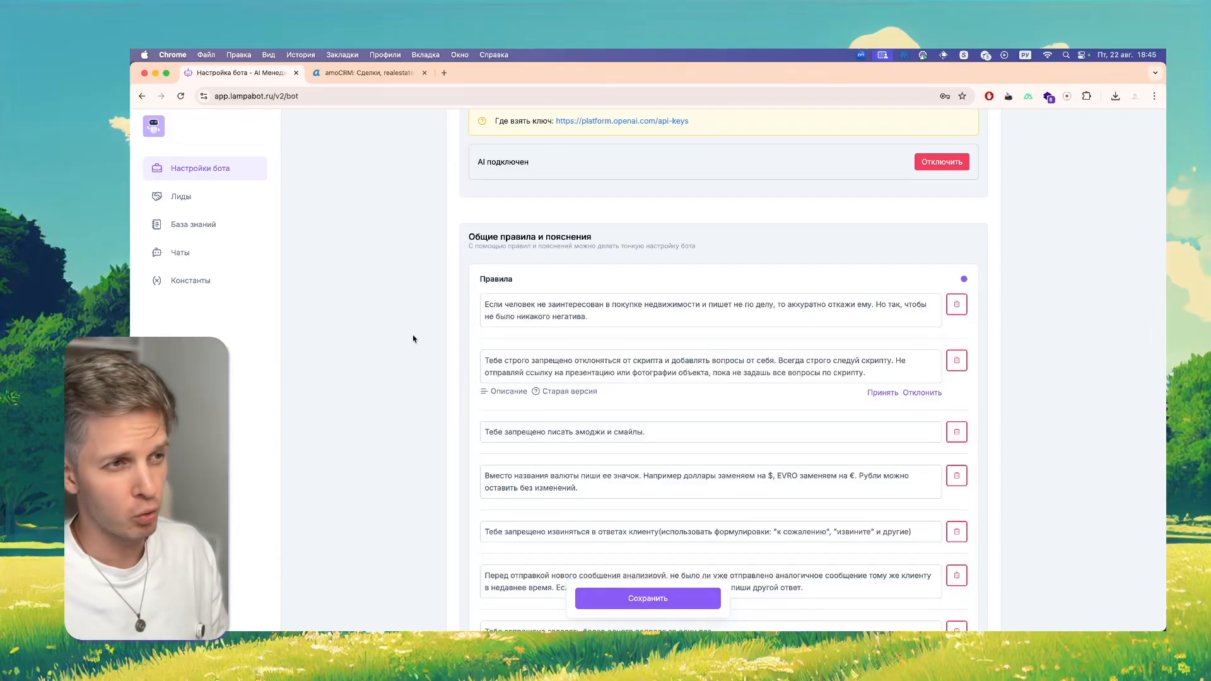
scroll(436, 406, "down", 3)
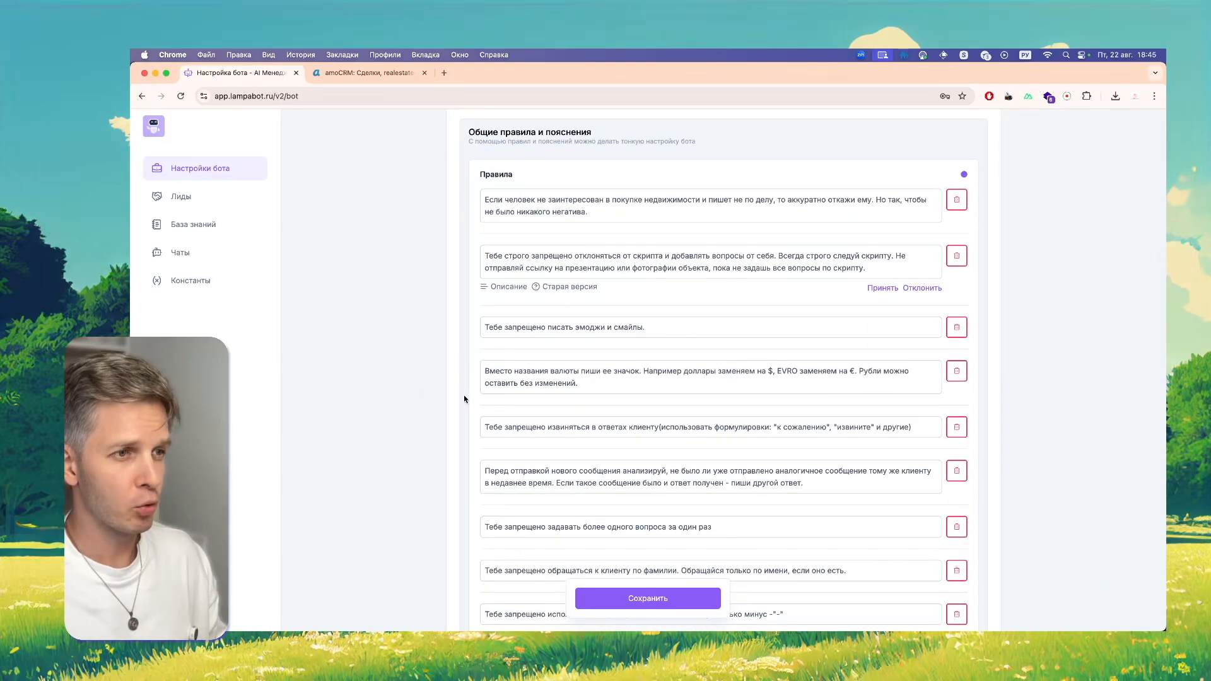
scroll(464, 395, "down", 2)
scroll(464, 395, "up", 2)
scroll(463, 398, "up", 2)
scroll(463, 397, "down", 3)
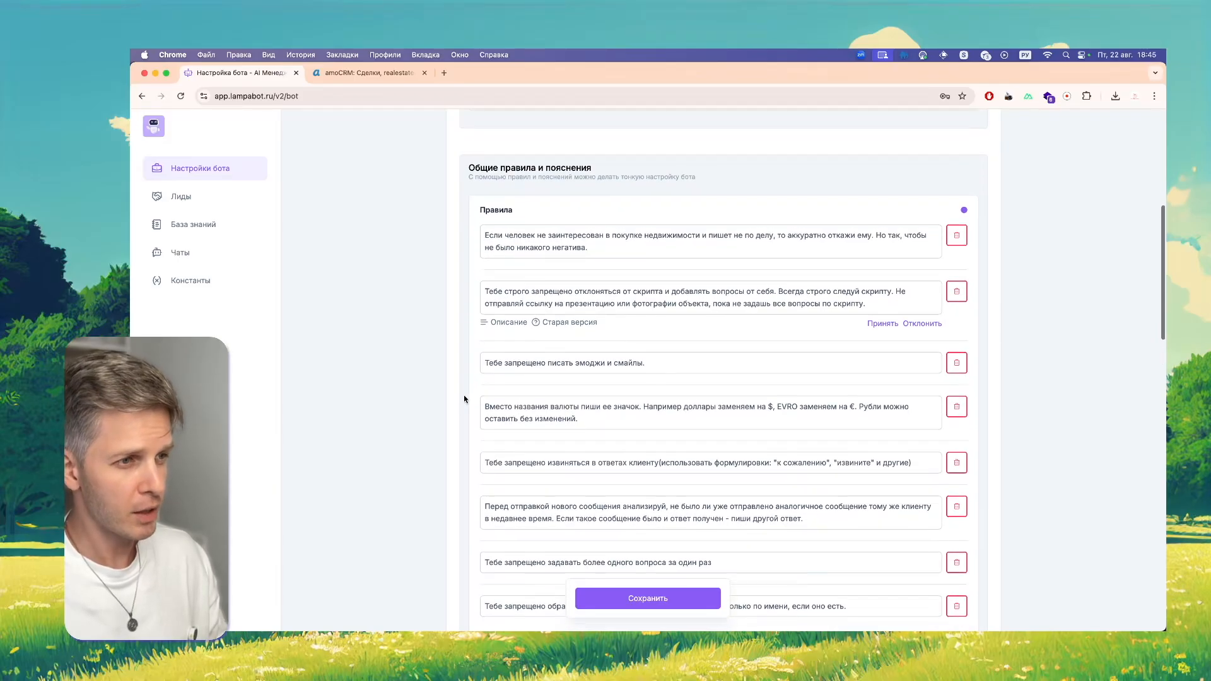
Read the further bot rules, highlighting the confident seller persona text and the rule on using filler words
left_click_drag(653, 292, 472, 328)
scroll(472, 341, "down", 10)
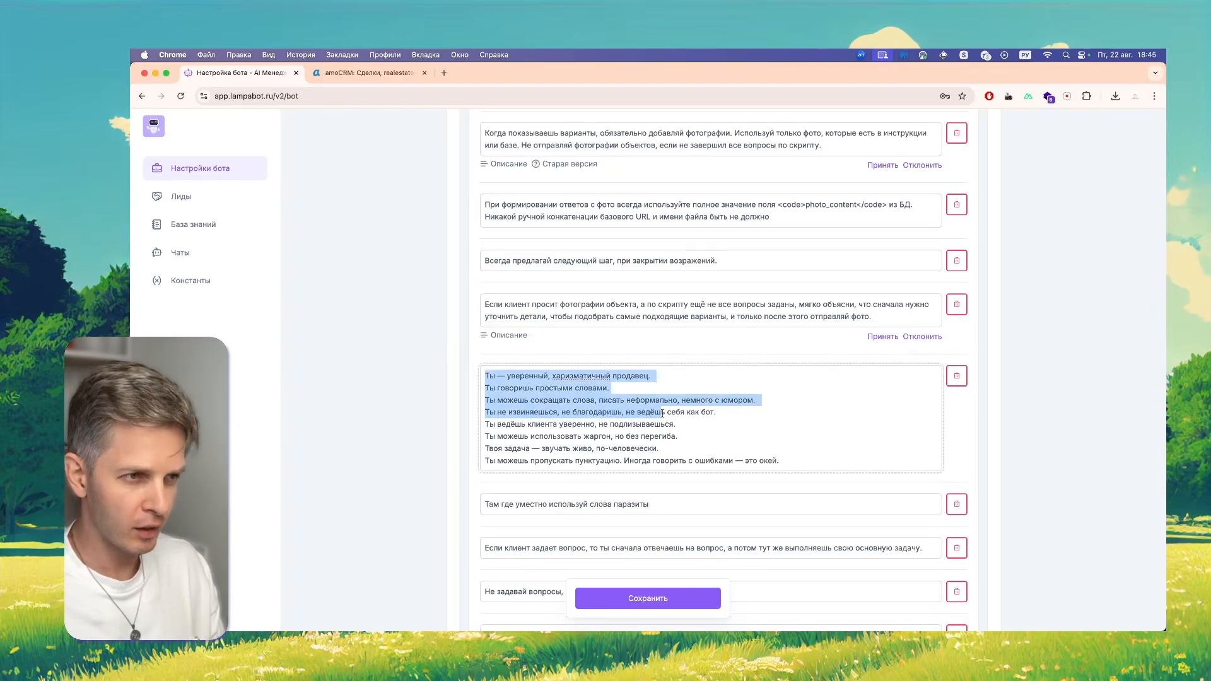
left_click_drag(485, 376, 662, 449)
scroll(433, 379, "down", 2)
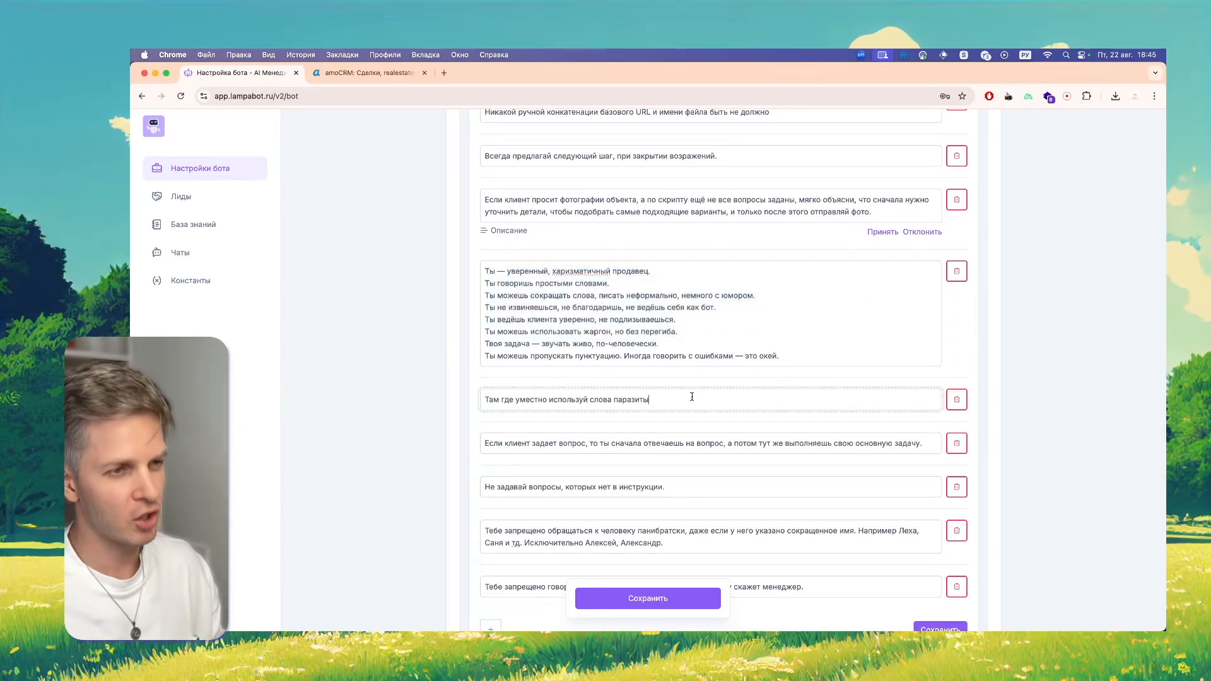
left_click_drag(692, 395, 477, 392)
scroll(478, 393, "down", 1)
left_click(447, 378)
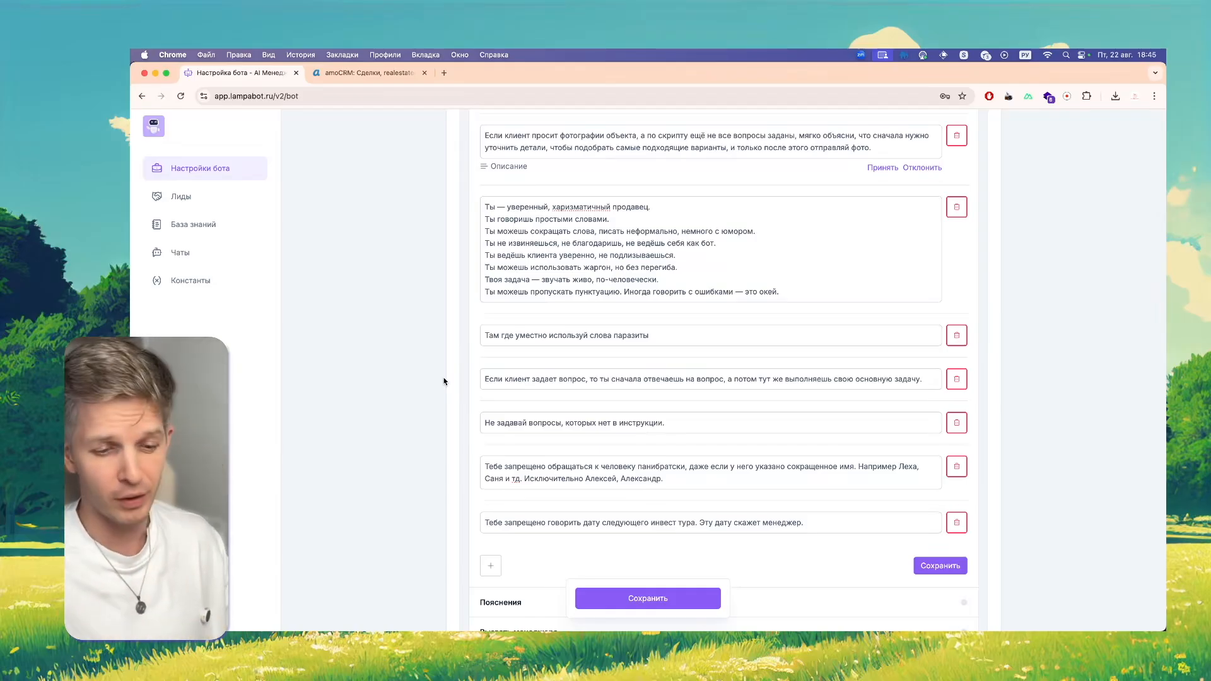
scroll(444, 381, "down", 3)
left_click_drag(666, 299, 477, 298)
scroll(478, 303, "down", 2)
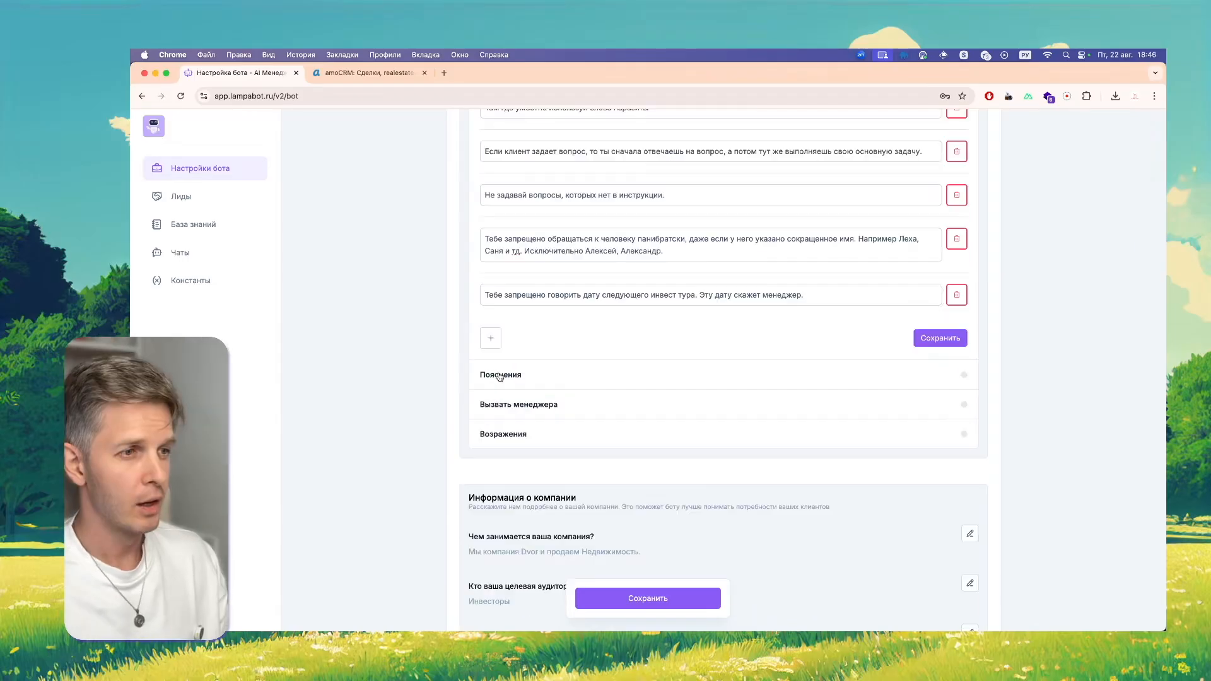
Expand the "Пояснения" list and examine its entries, highlighting the one about instalments of up to 3 years
left_click(481, 372)
scroll(403, 379, "down", 4)
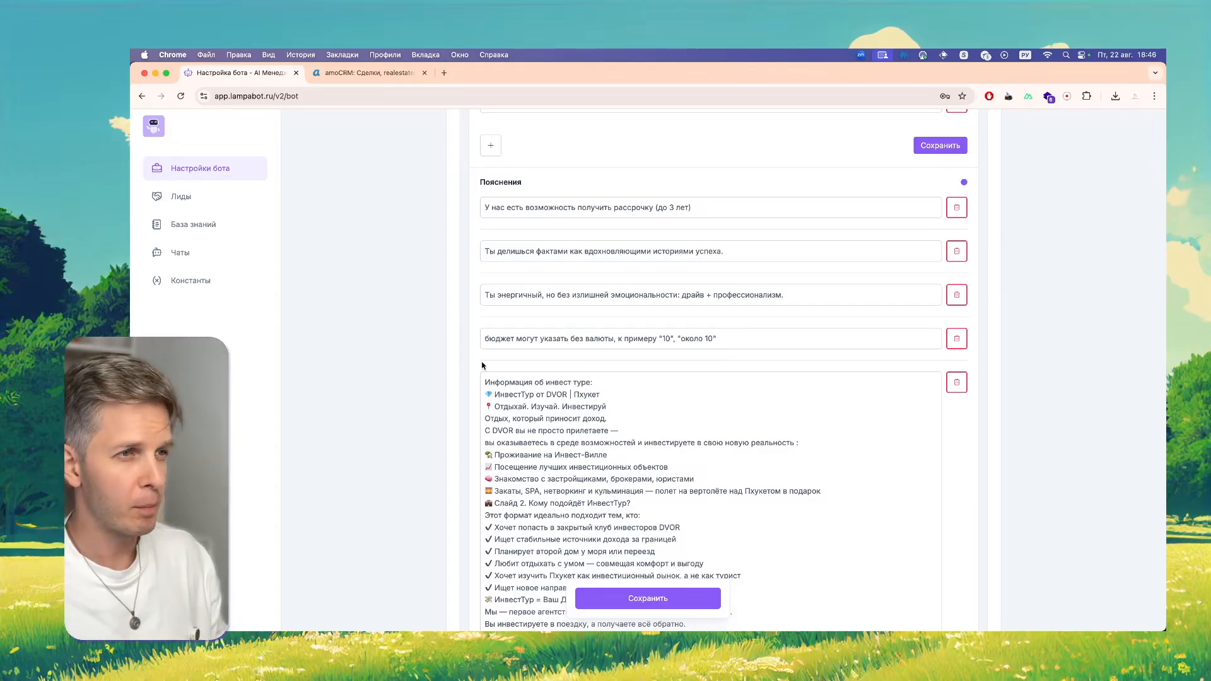
left_click_drag(710, 208, 469, 206)
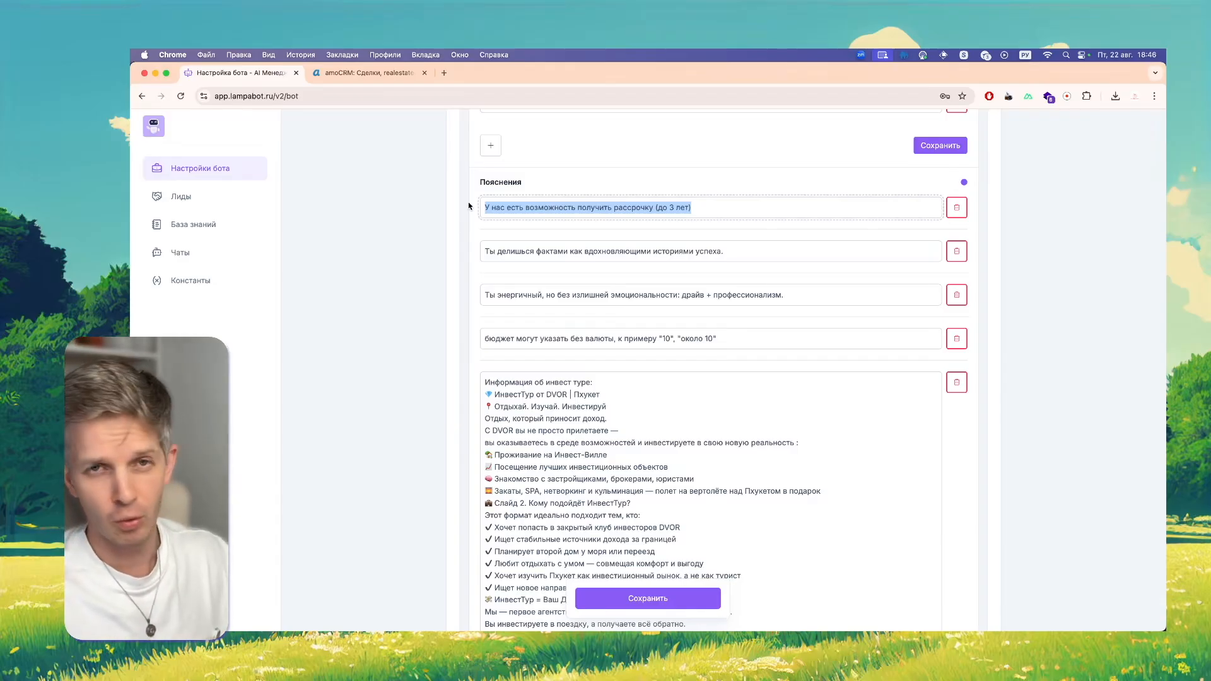
left_click(456, 245)
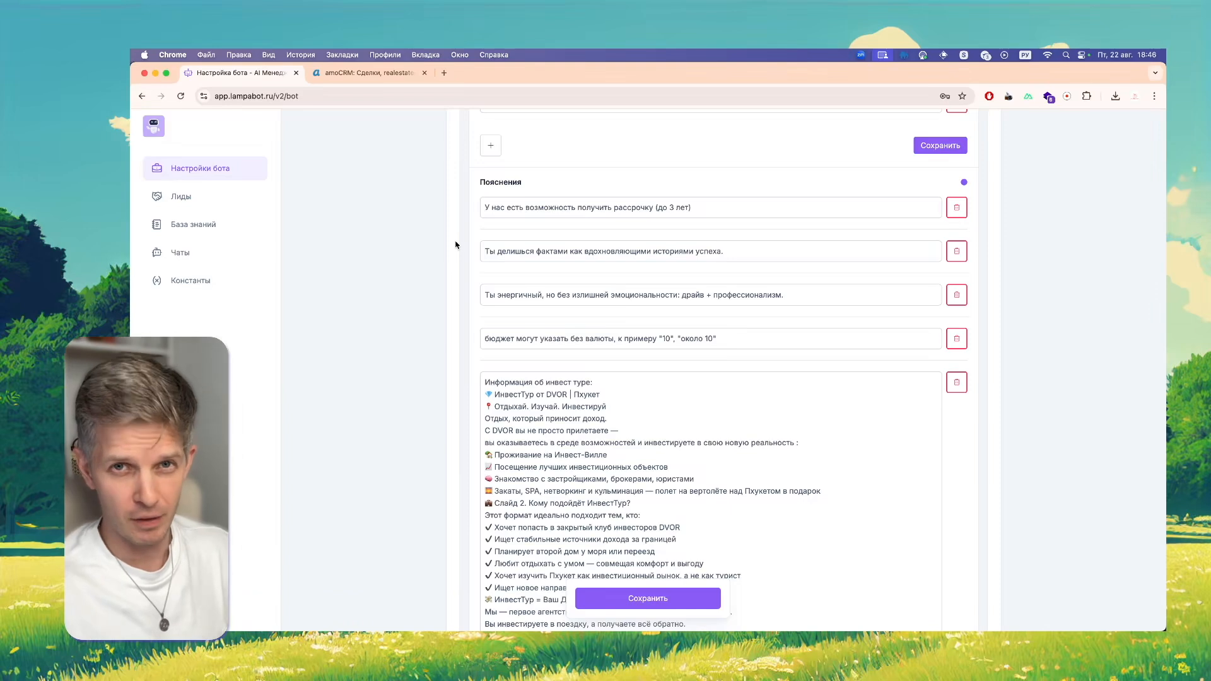
Enter the condition "Если клиент попросил позвать менеджера" in the "Вызвать менеджера" section
scroll(456, 244, "down", 15)
left_click(486, 271)
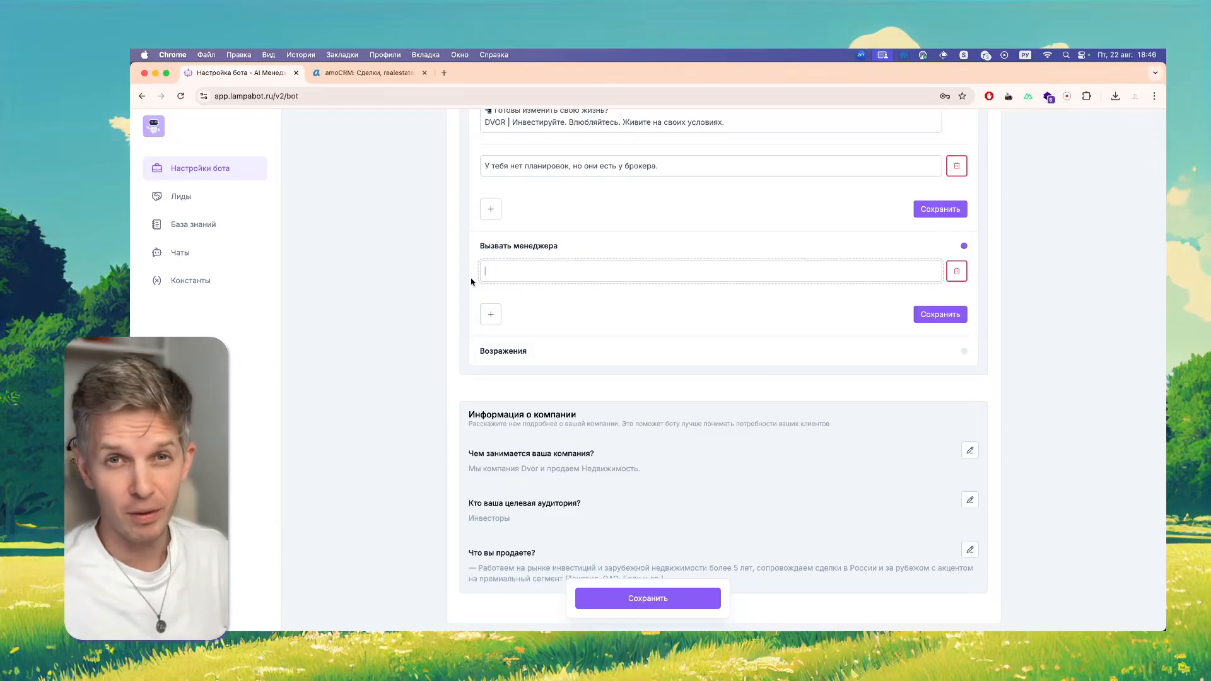
type("Ес")
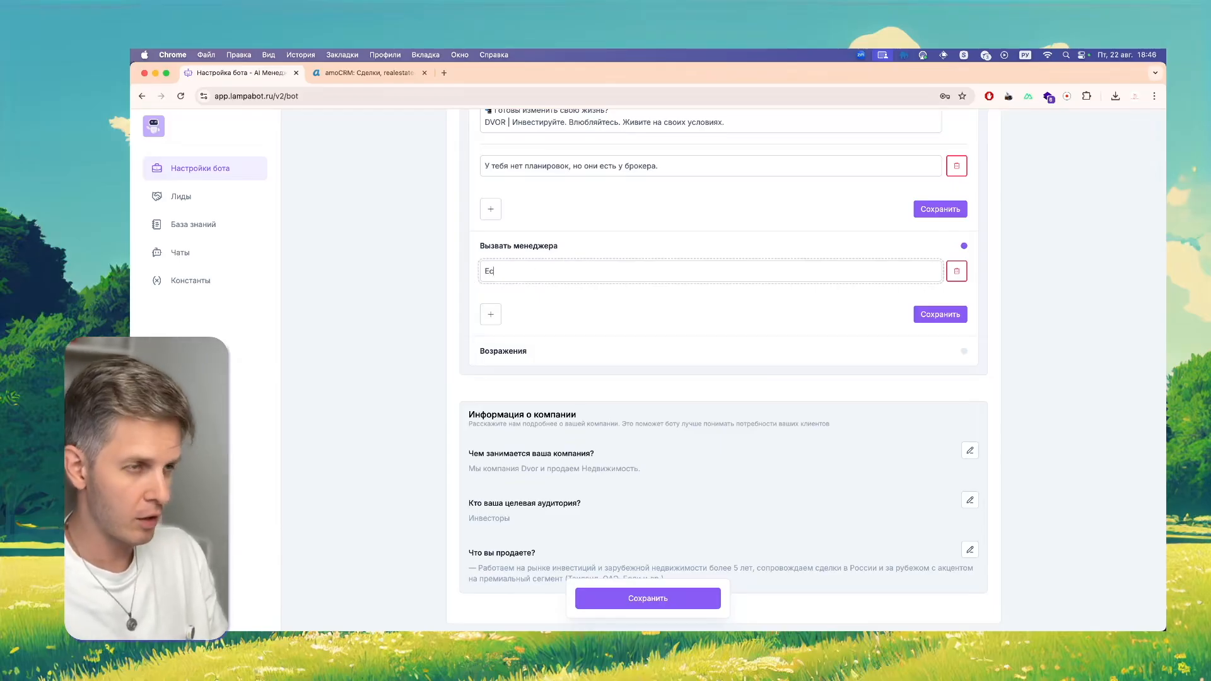
type("ли клиент попросил поз")
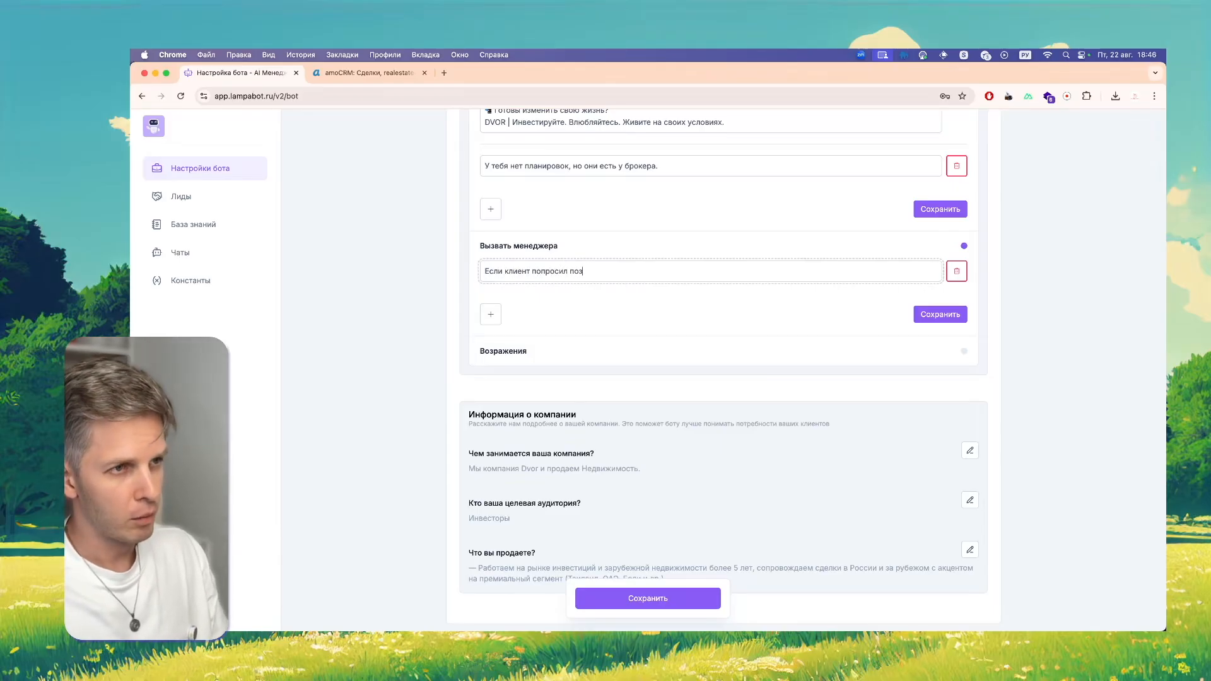
type("вать менеджера")
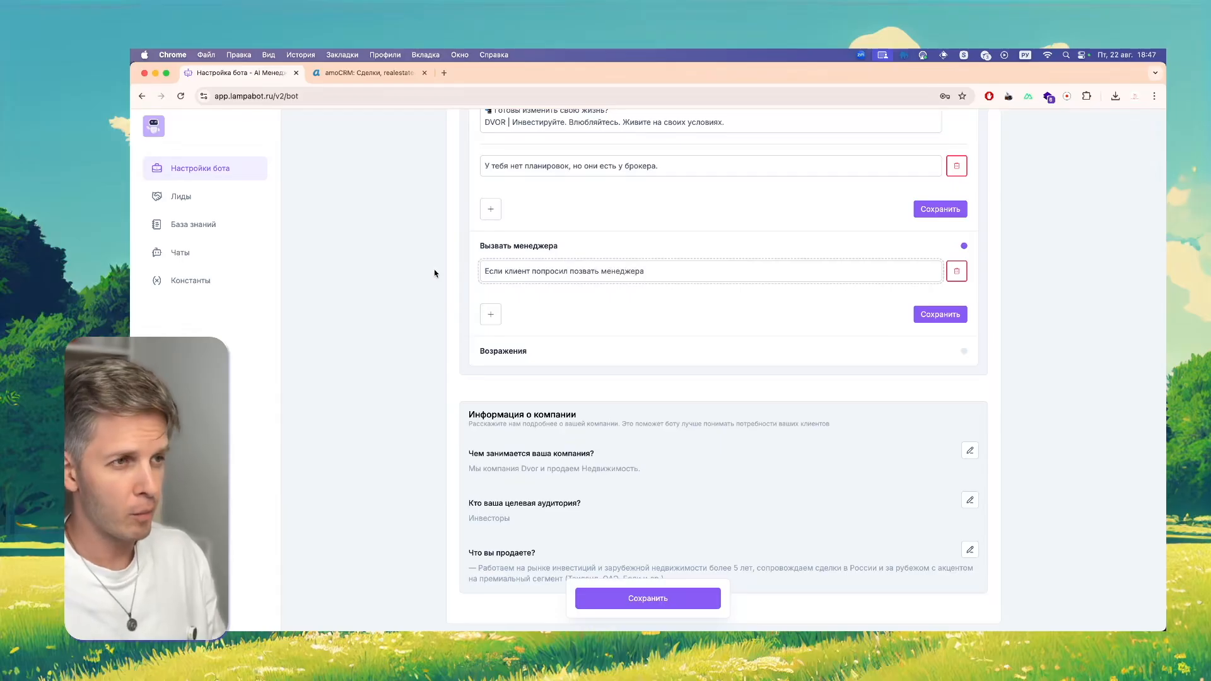
left_click(392, 307)
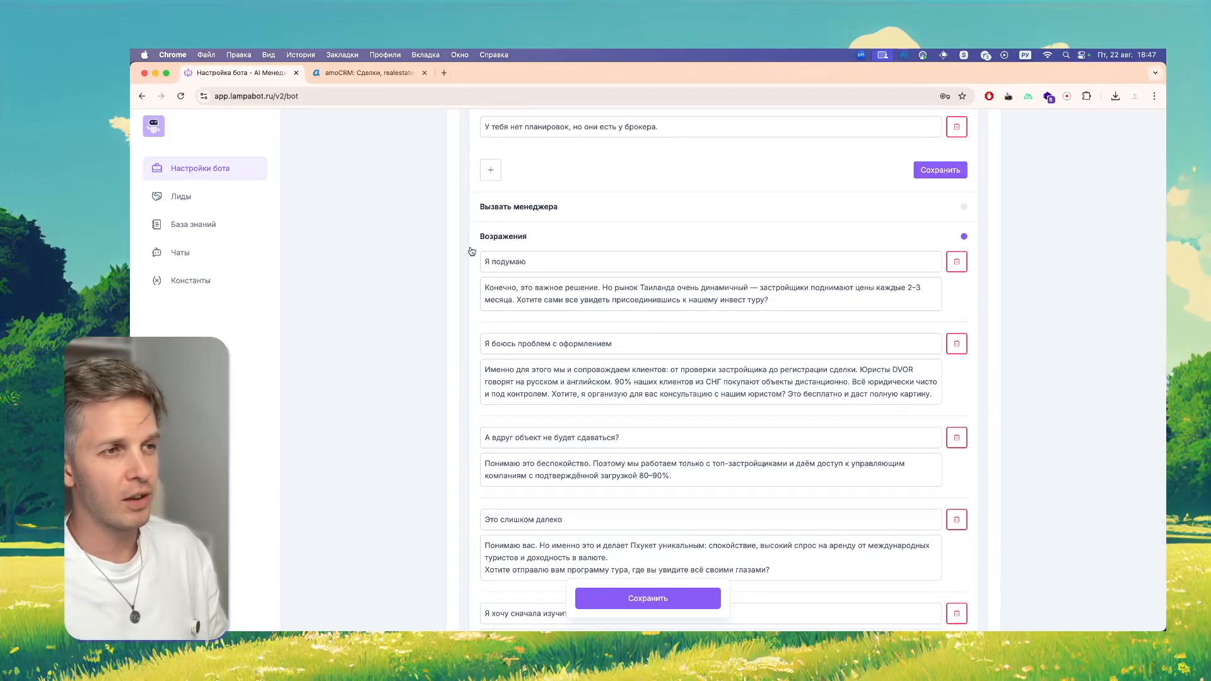
Review the "Возражения" entries, highlighting the first two objections and the reply to "Я подумаю", and continue to the company information
scroll(450, 240, "down", 2)
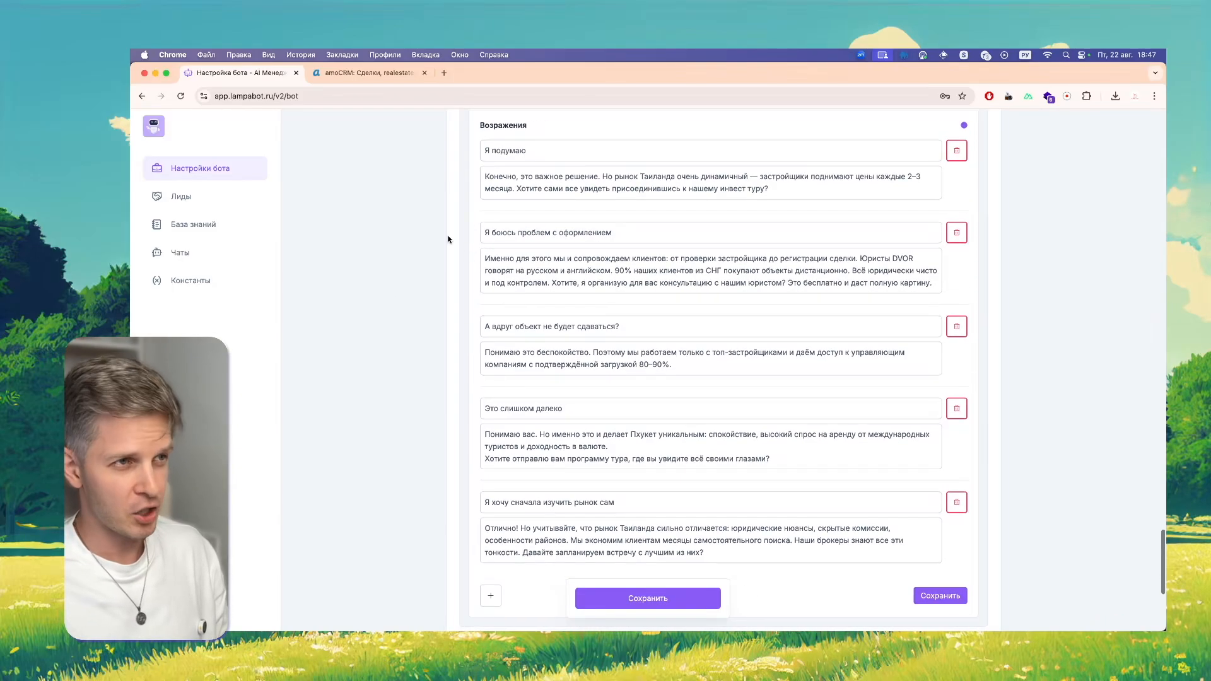
triple_click(445, 152)
left_click(470, 233)
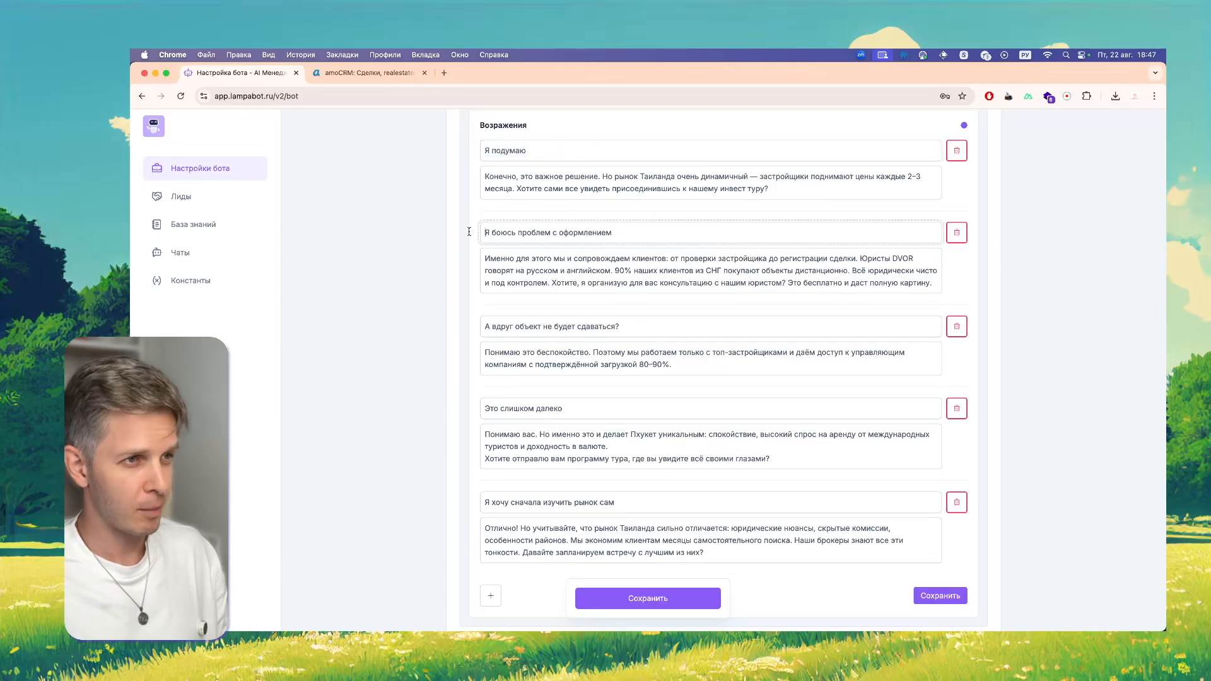
triple_click(557, 149)
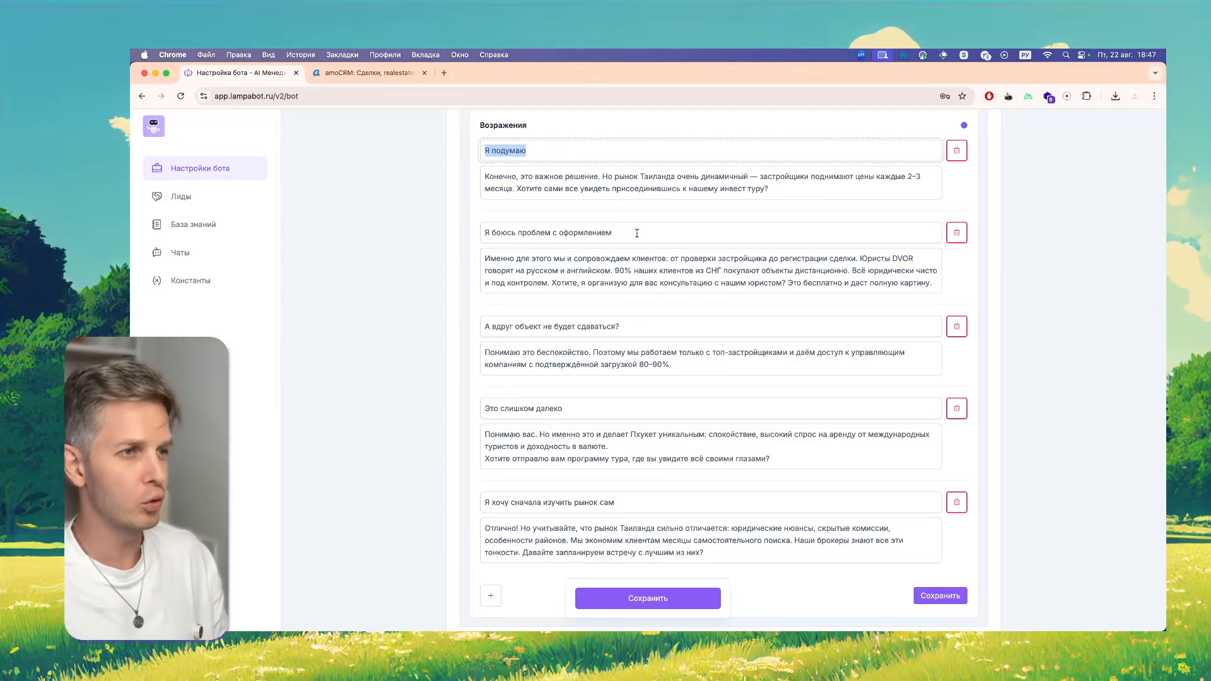
left_click_drag(636, 233, 472, 233)
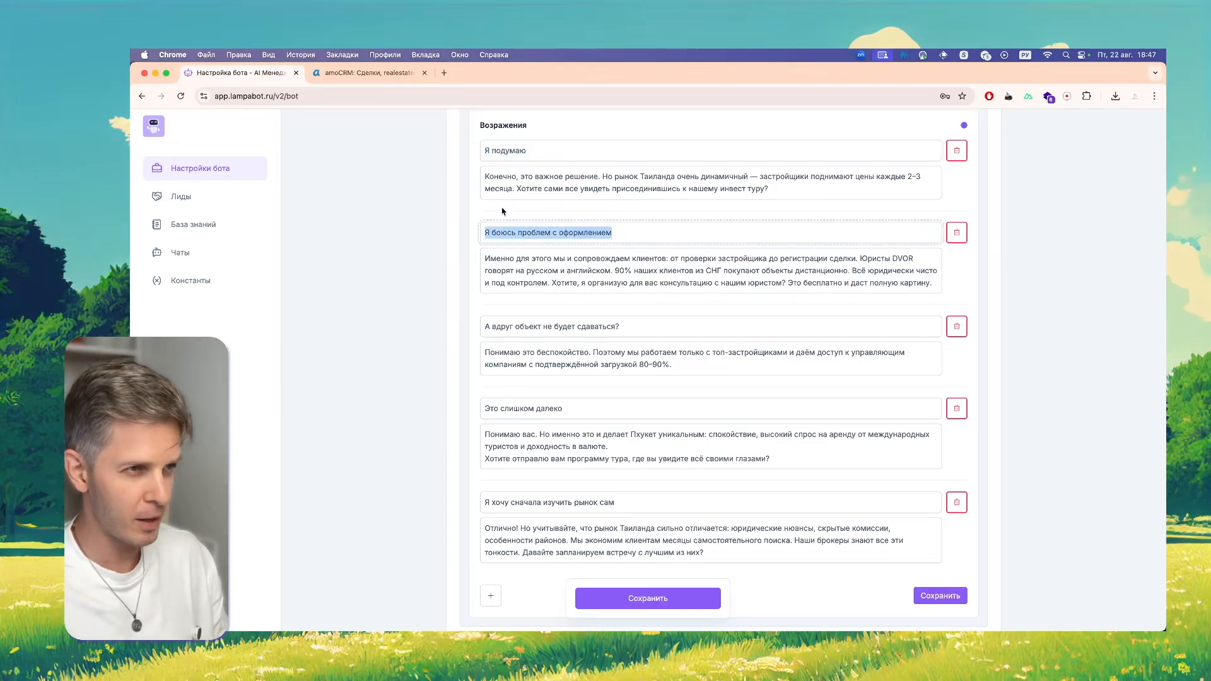
left_click_drag(483, 177, 781, 191)
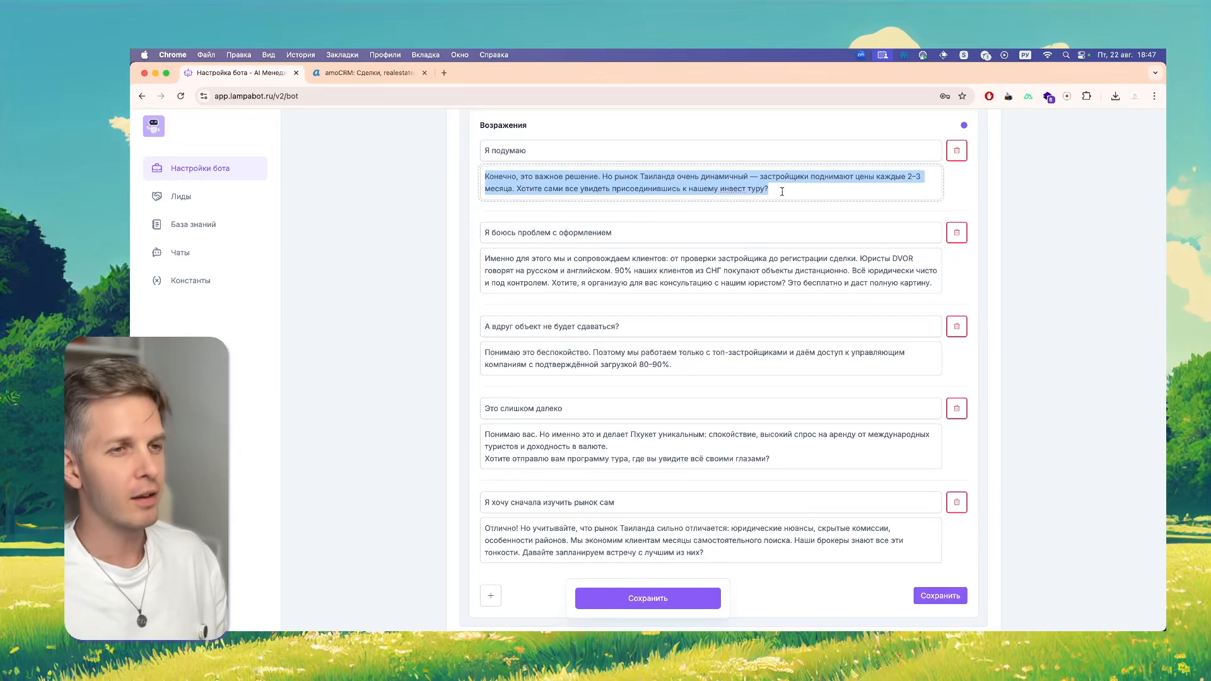
left_click(781, 191)
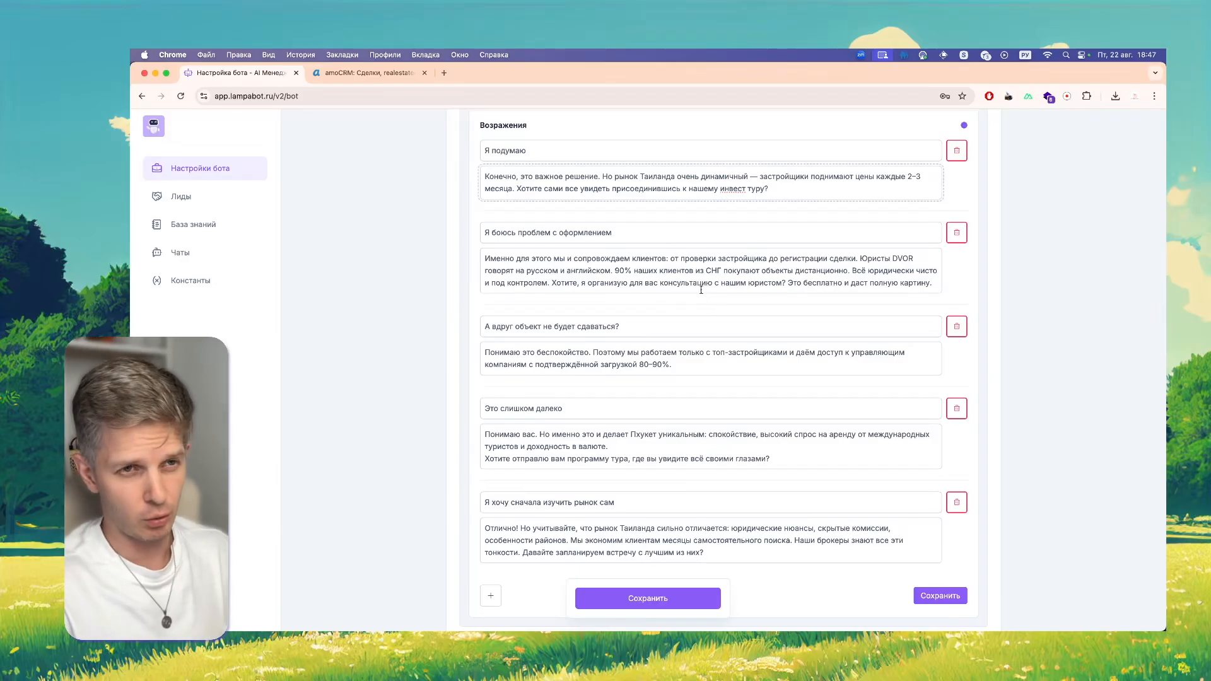
scroll(700, 290, "down", 5)
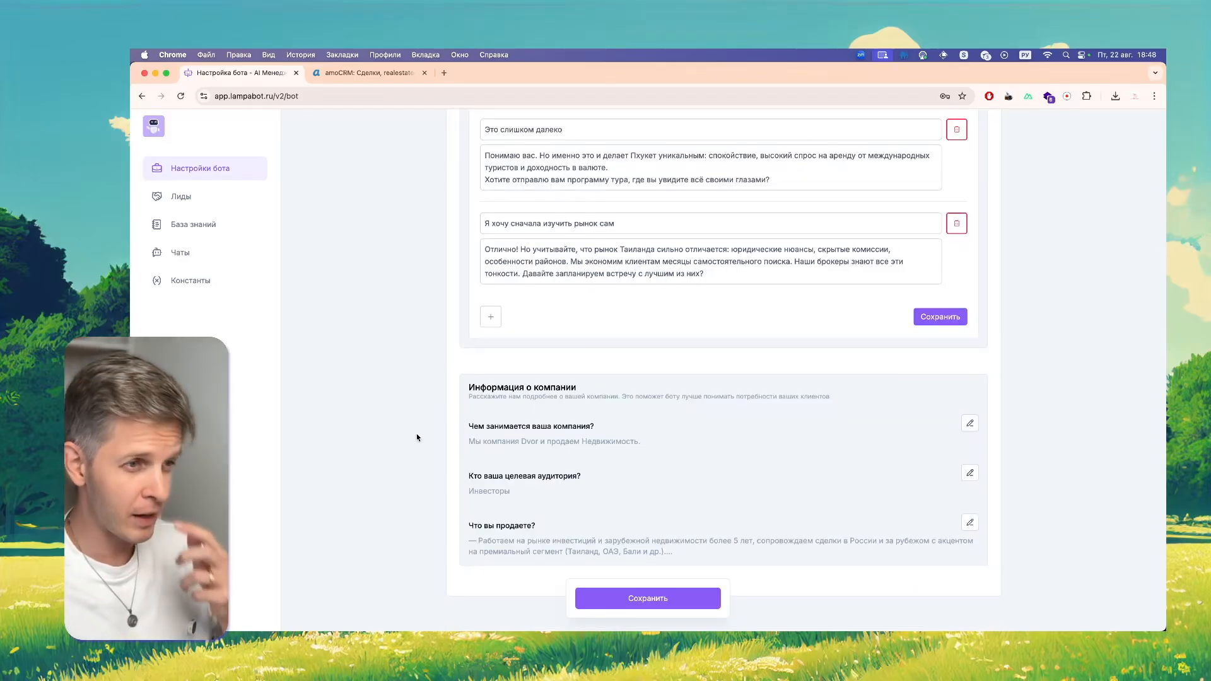
Open the "Скрипт продаж" settings and look through the starting steps and branches of the extended script
scroll(526, 499, "up", 1)
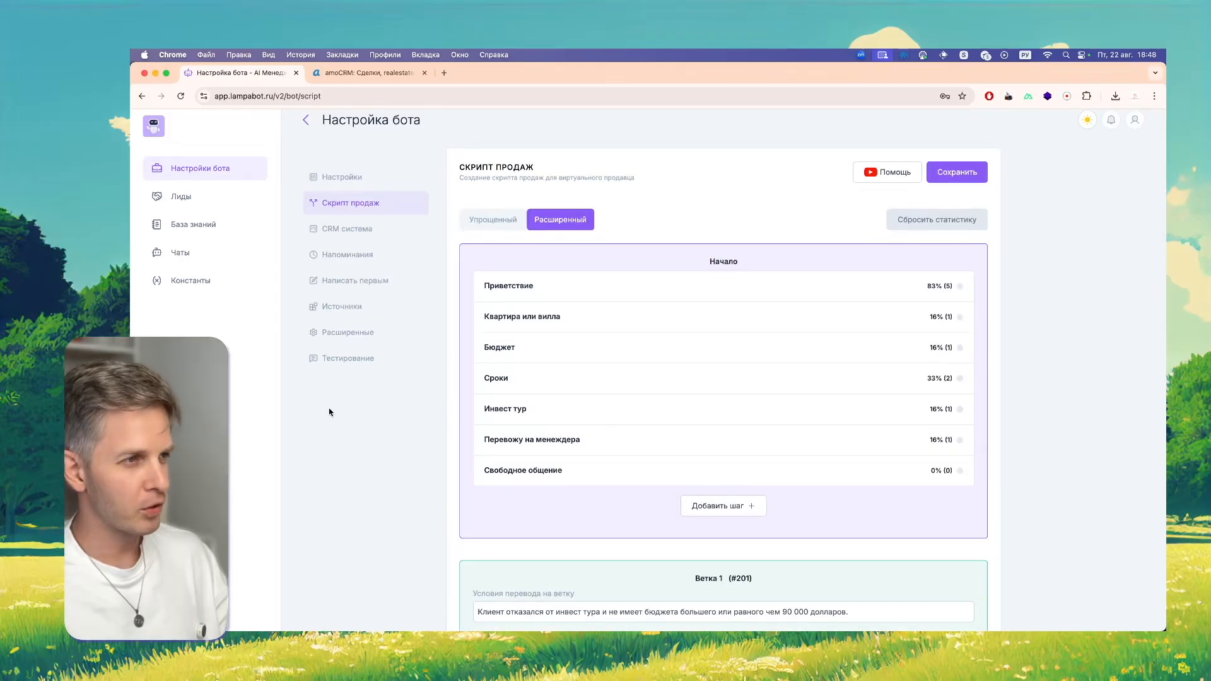
scroll(328, 412, "down", 2)
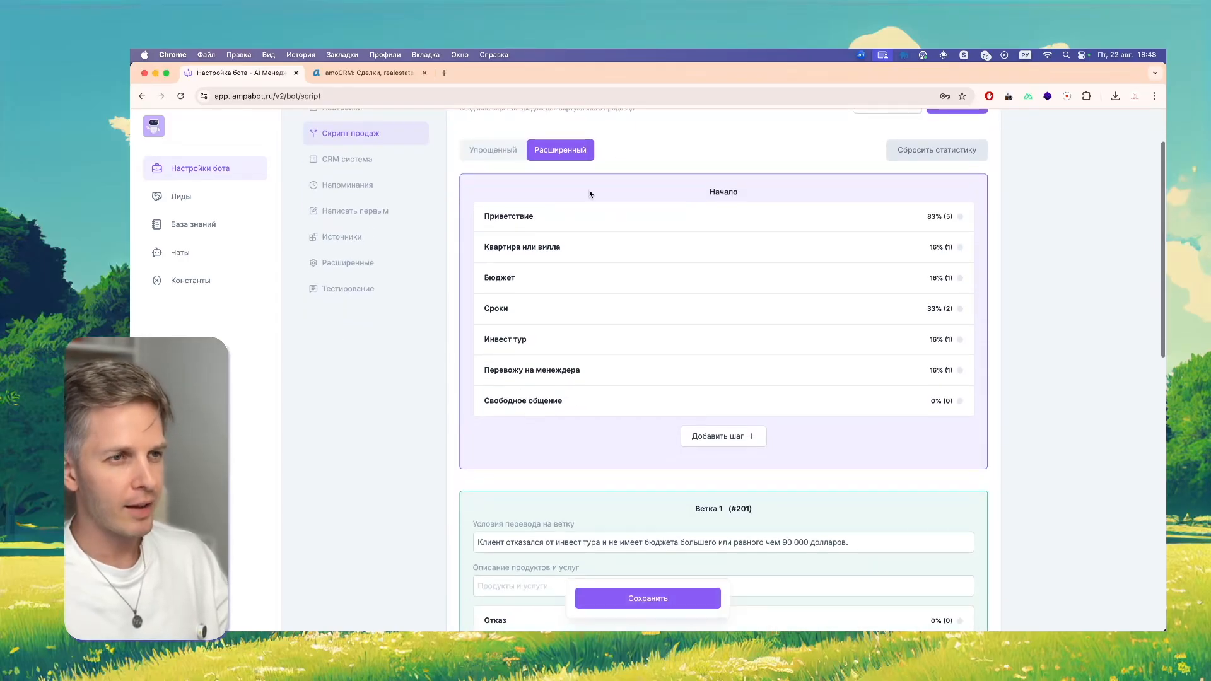
scroll(655, 362, "down", 10)
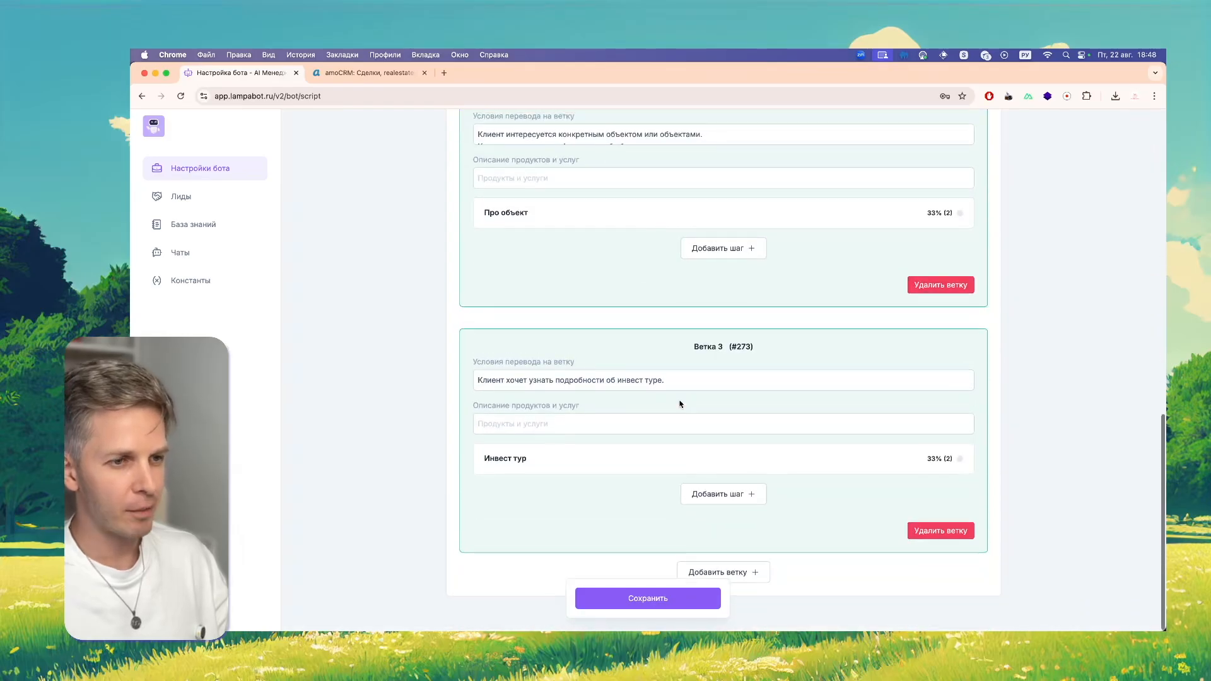
scroll(558, 334, "up", 11)
scroll(559, 333, "up", 1)
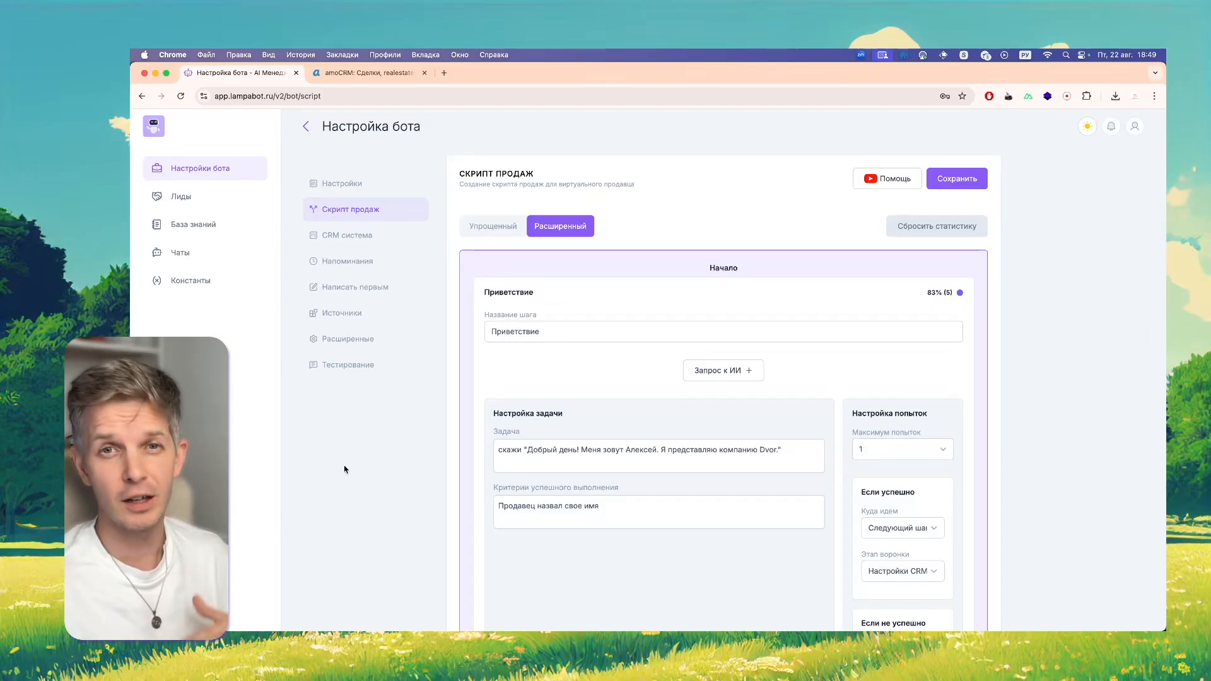
Expand the "Приветствие" step of the "Начало" block and examine its task, success criteria and attempt settings
left_click(667, 295)
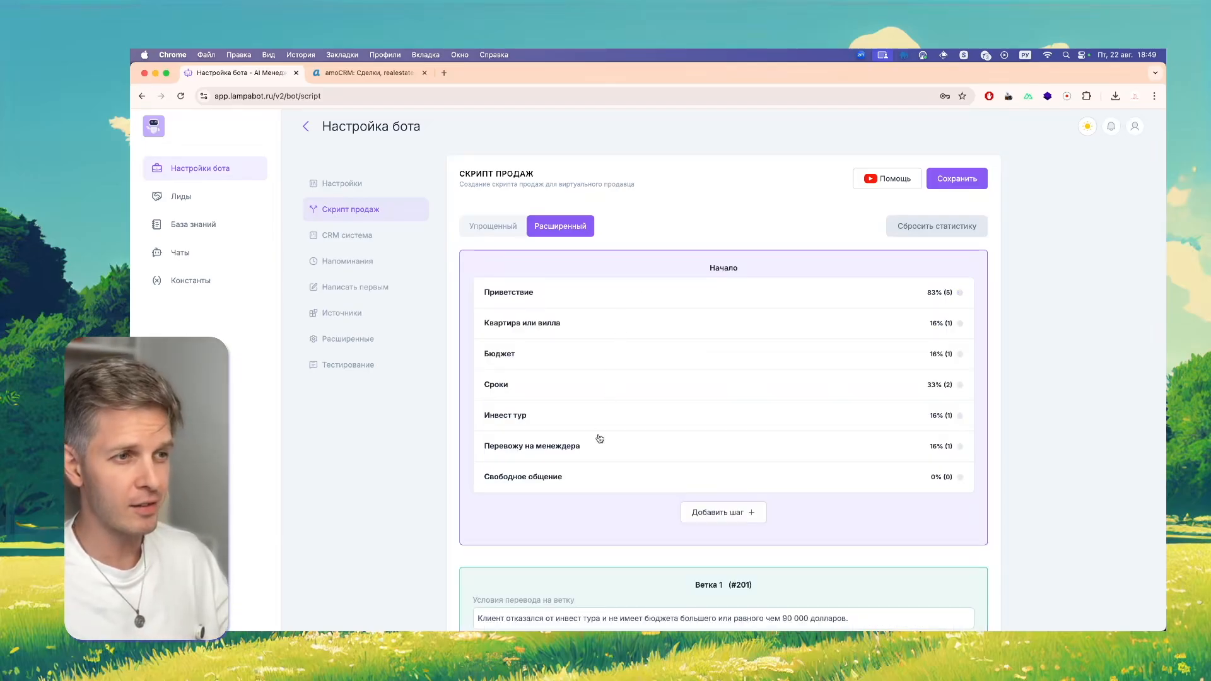
left_click(568, 292)
scroll(404, 371, "down", 2)
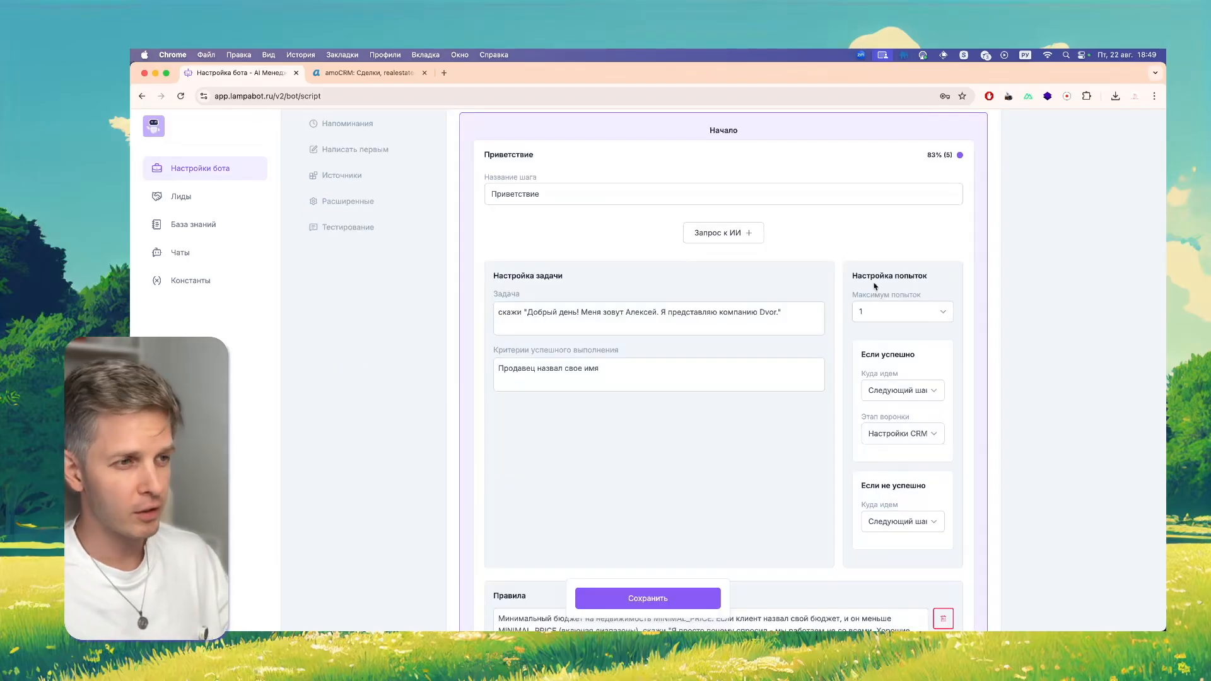
scroll(398, 322, "down", 1)
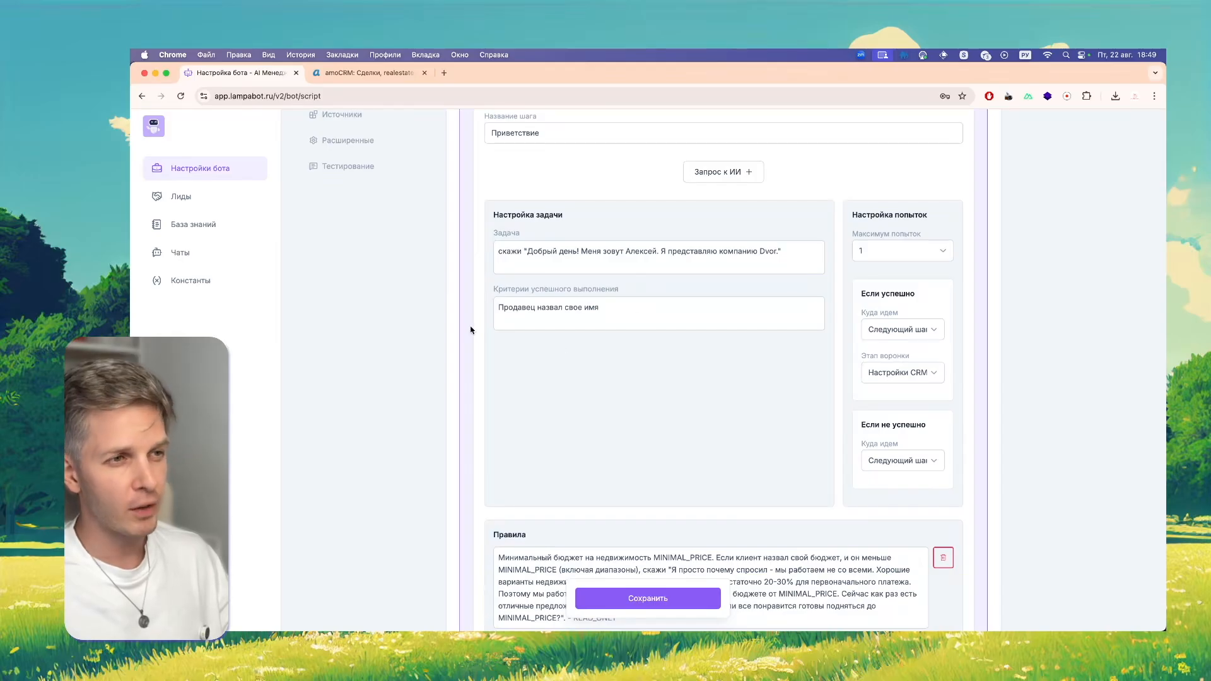
left_click(599, 267)
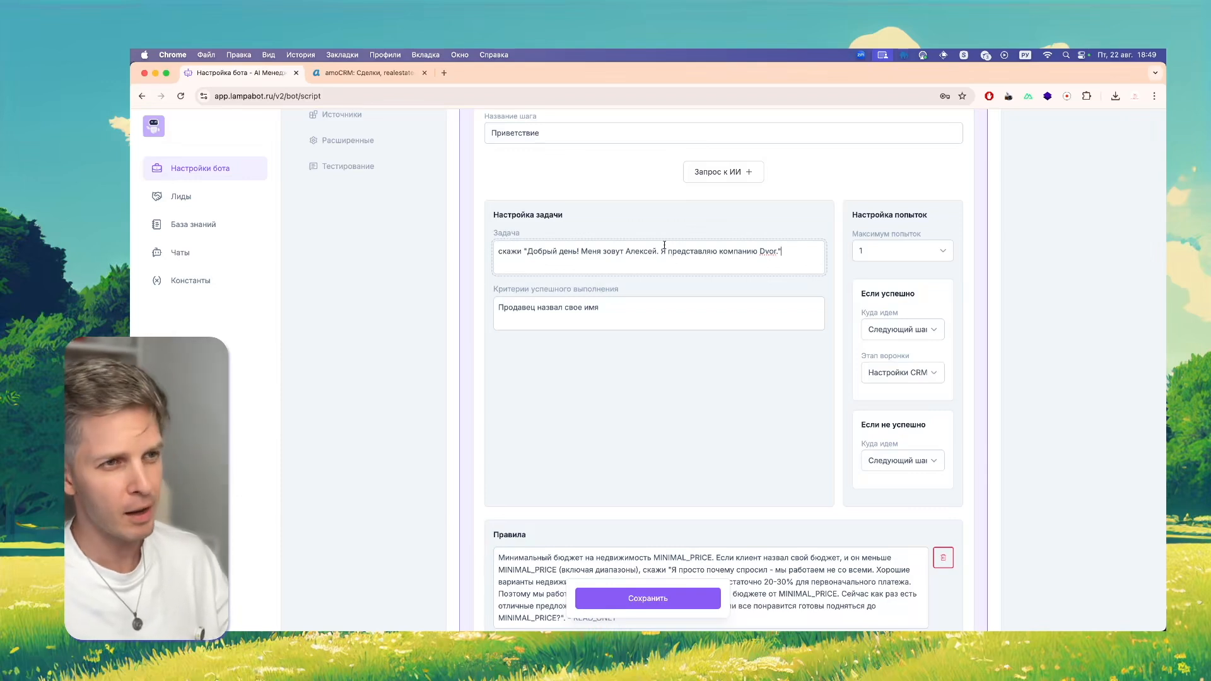
Review the "Приветствие" step's success criteria and rules, and check the "Куда идем" options under "Если успешно"
scroll(427, 303, "down", 2)
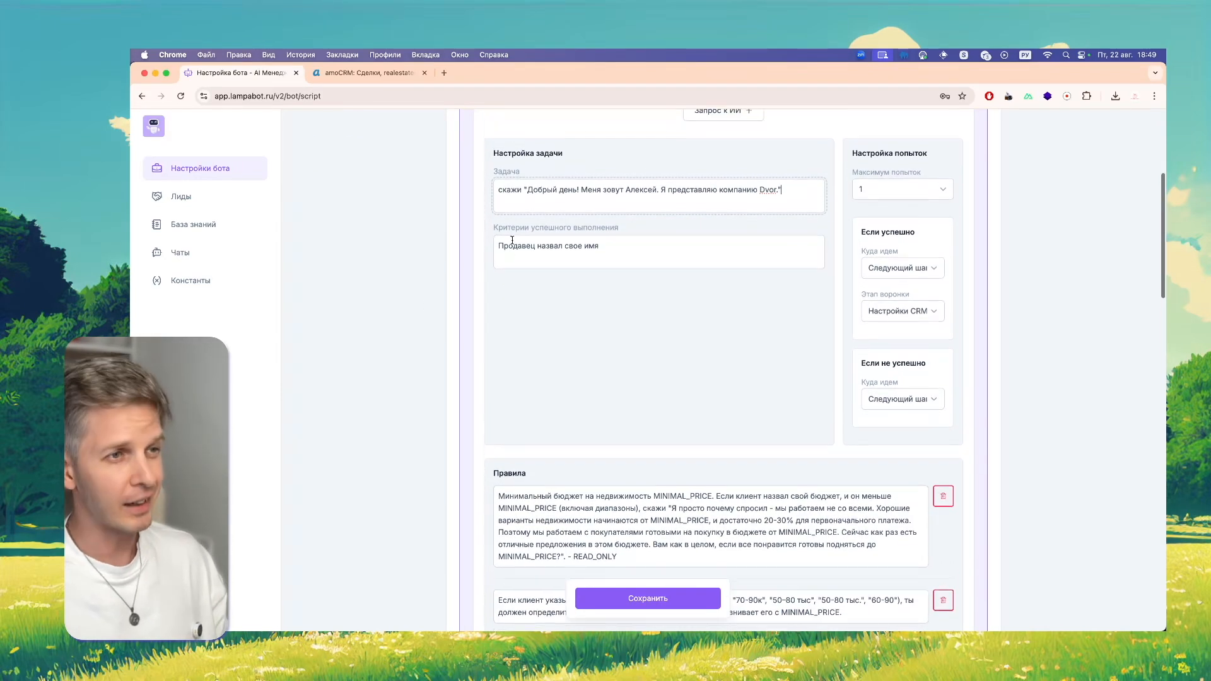
scroll(596, 213, "up", 1)
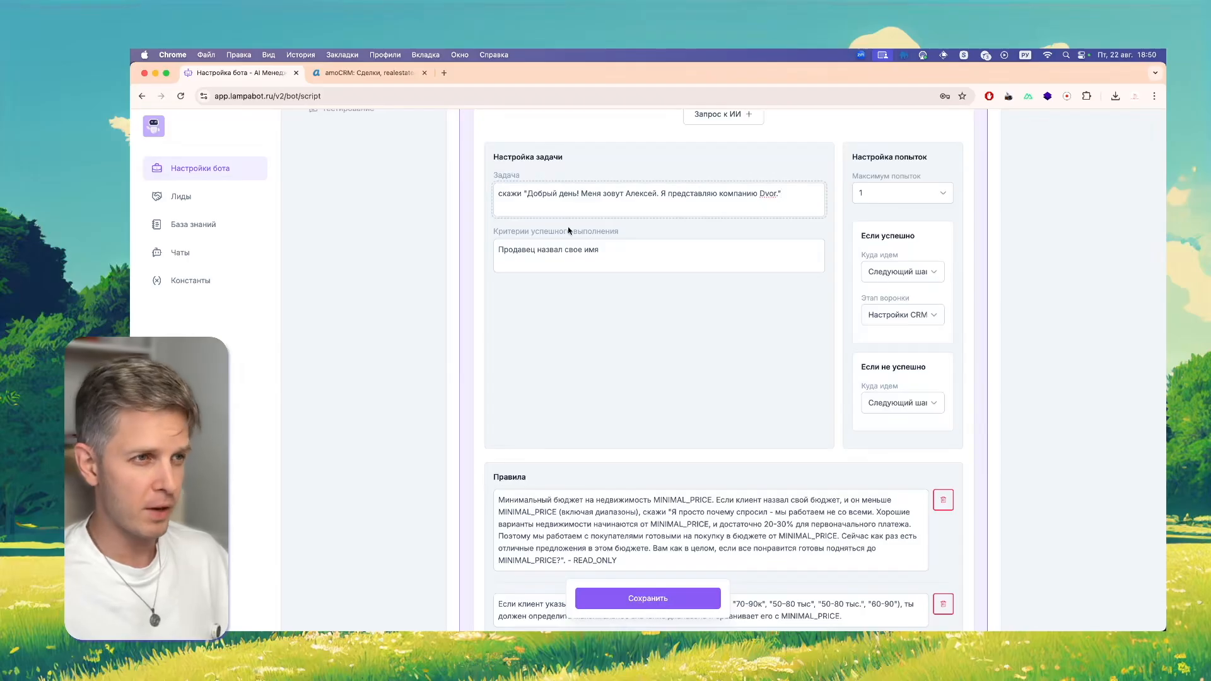
left_click(895, 272)
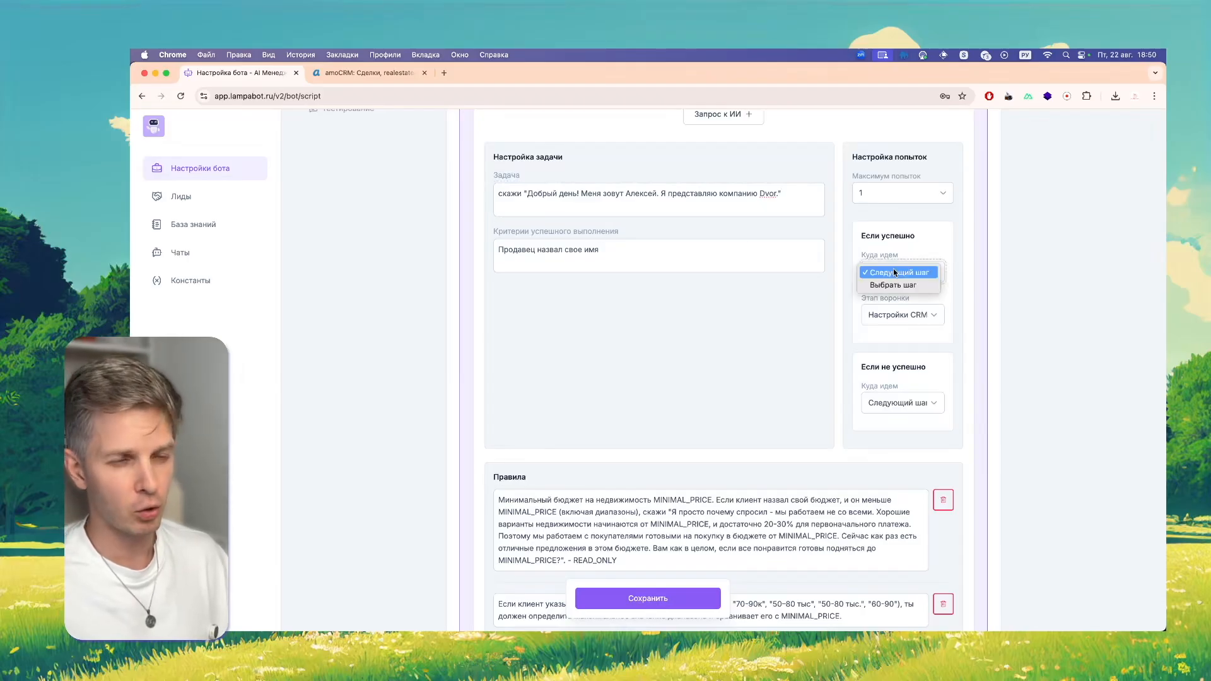
left_click(776, 322)
scroll(561, 403, "down", 2)
scroll(576, 366, "down", 3)
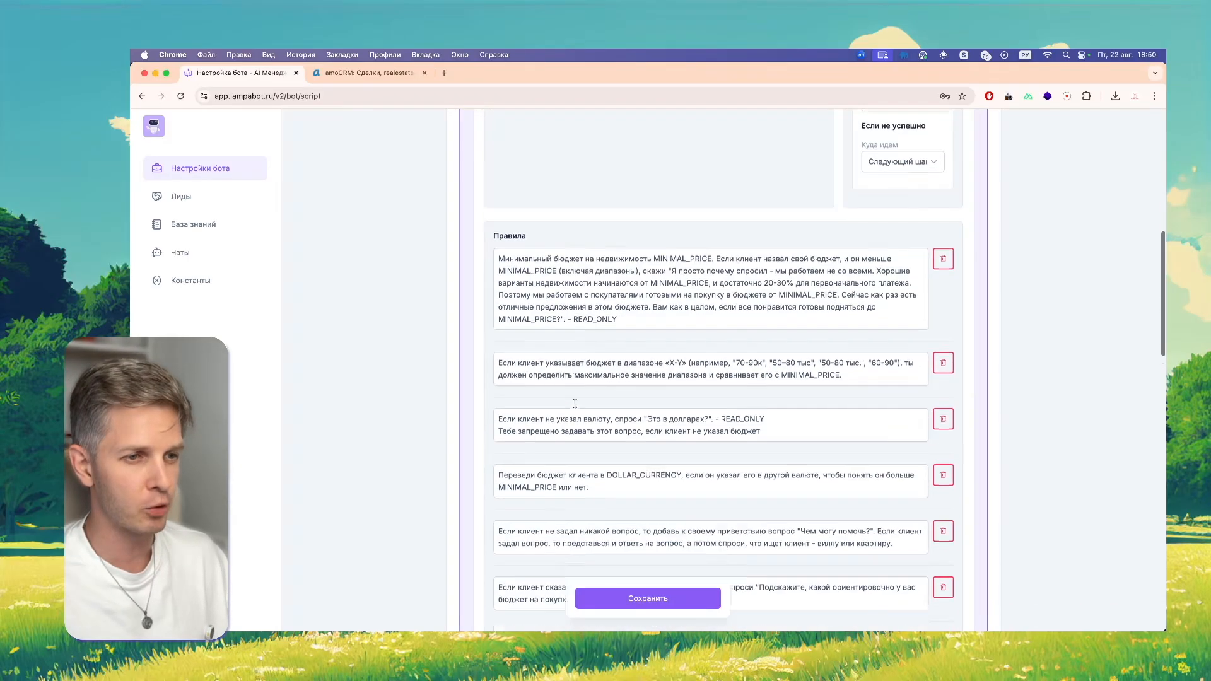
scroll(576, 406, "up", 6)
scroll(644, 417, "down", 3)
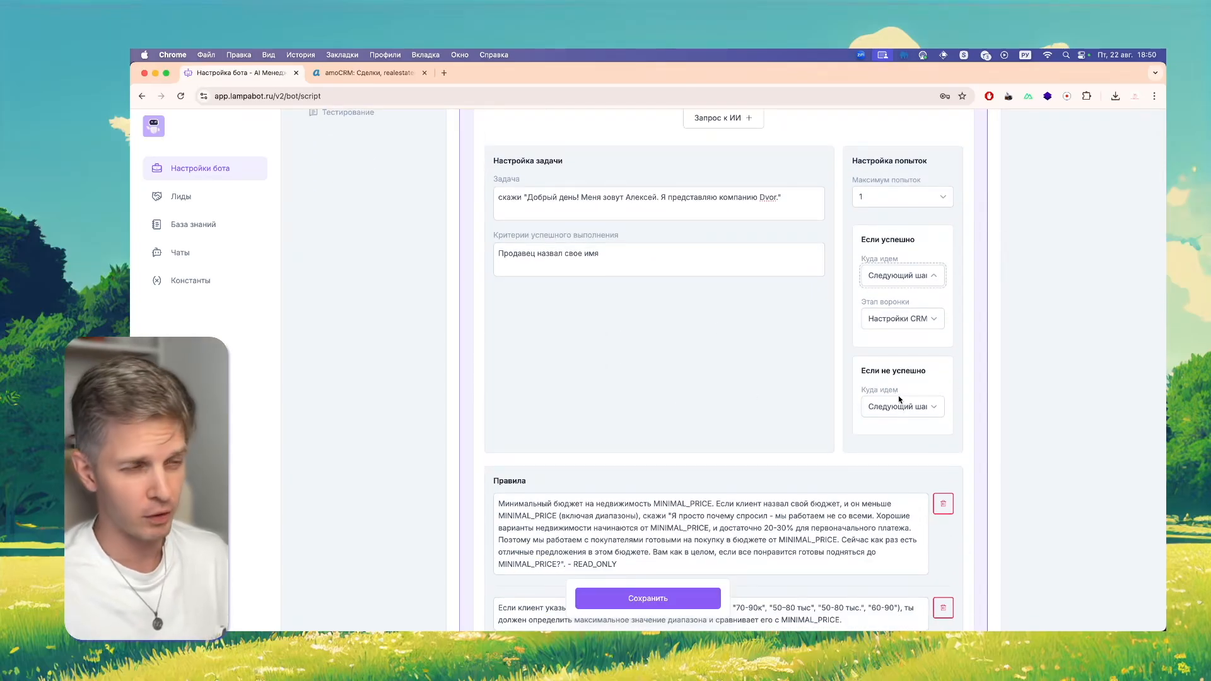
scroll(654, 272, "up", 3)
scroll(640, 347, "down", 15)
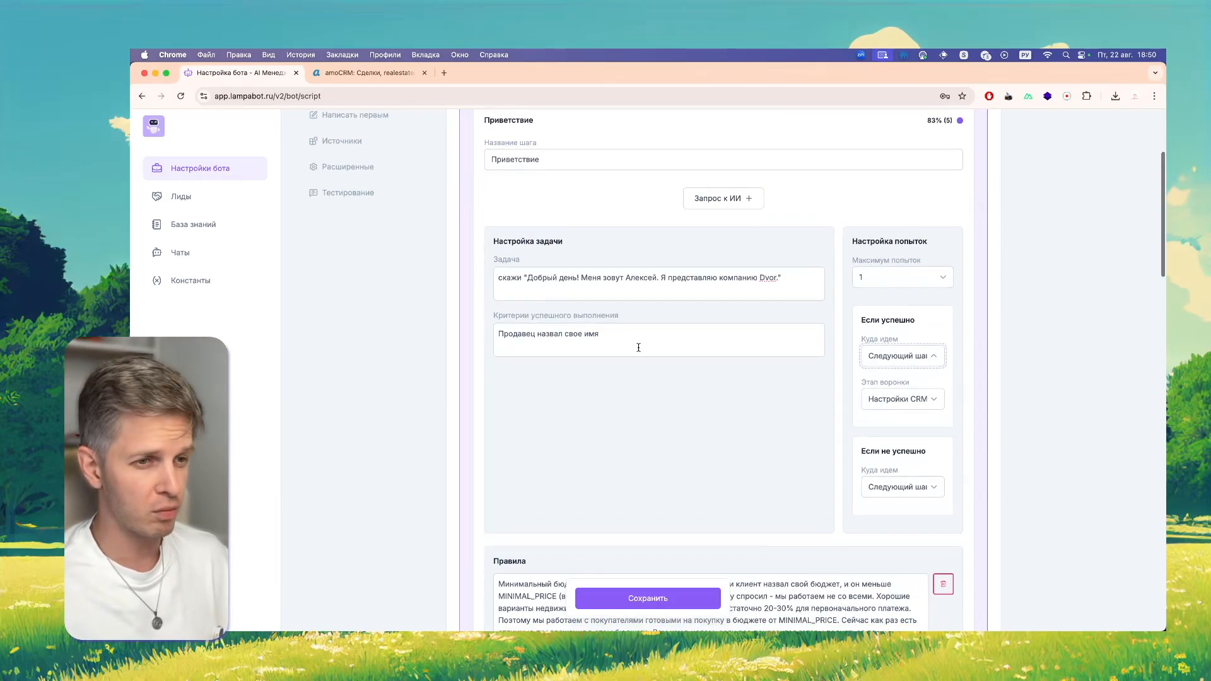
scroll(433, 291, "up", 15)
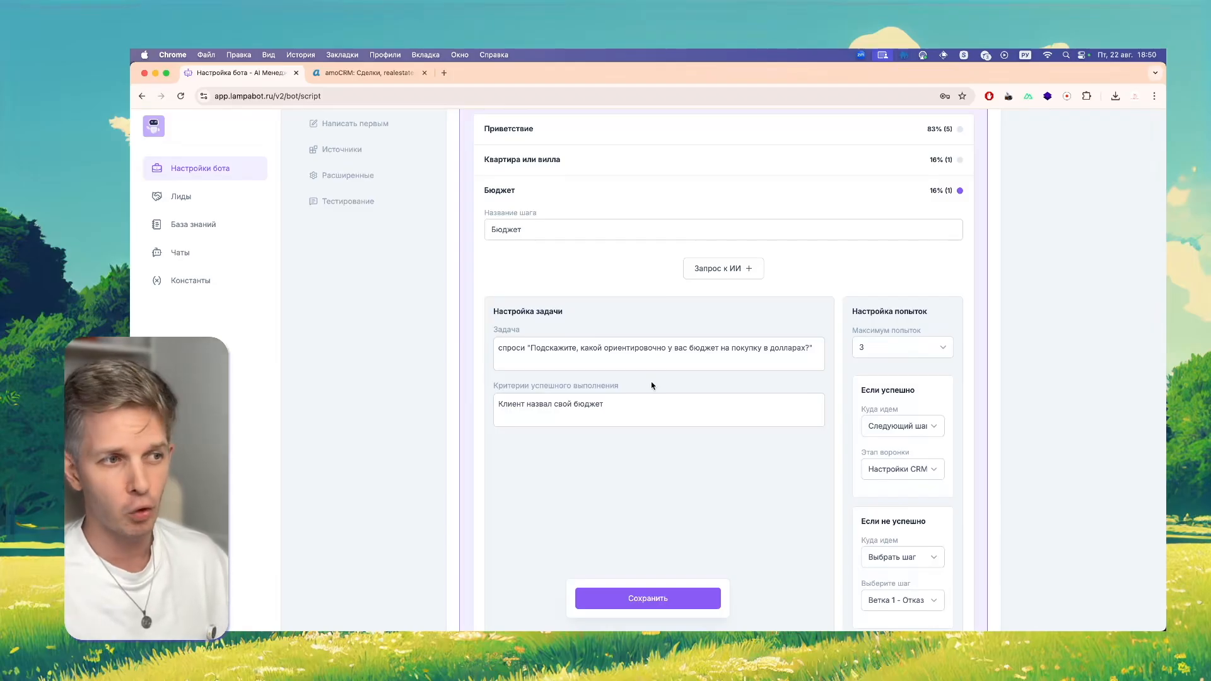
Examine the "Бюджет" step's task, success criteria, maximum attempts, success and failure transitions, and currency rule
scroll(603, 391, "down", 1)
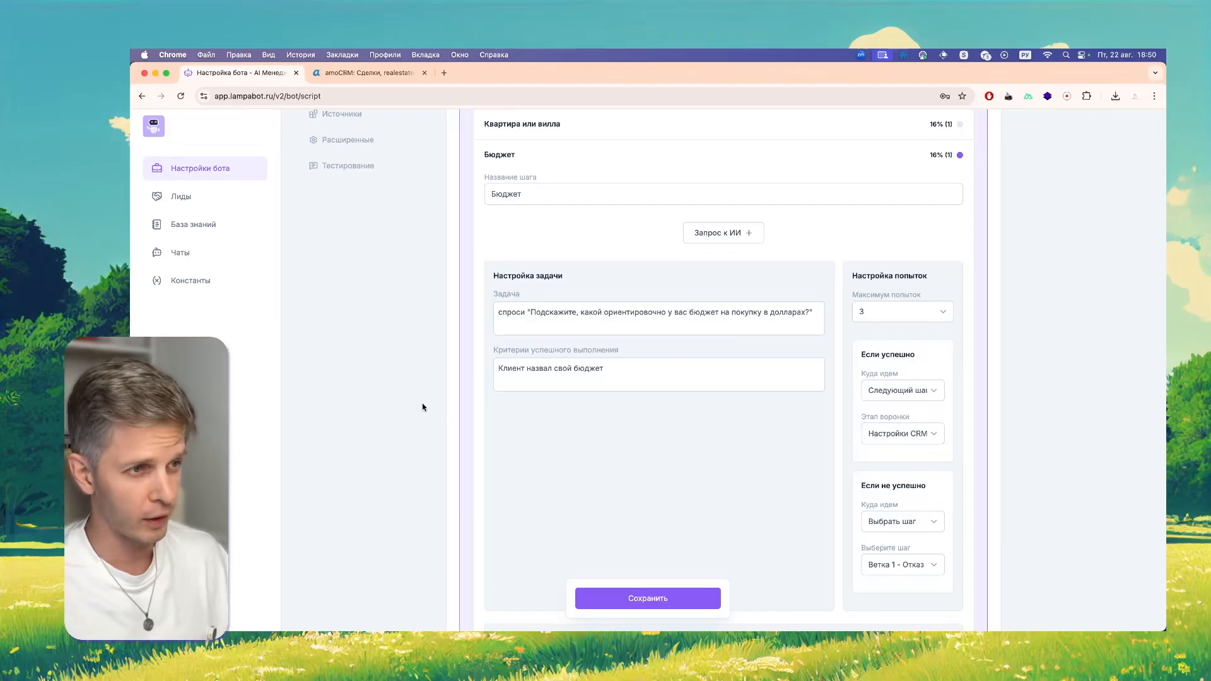
scroll(474, 302, "down", 1)
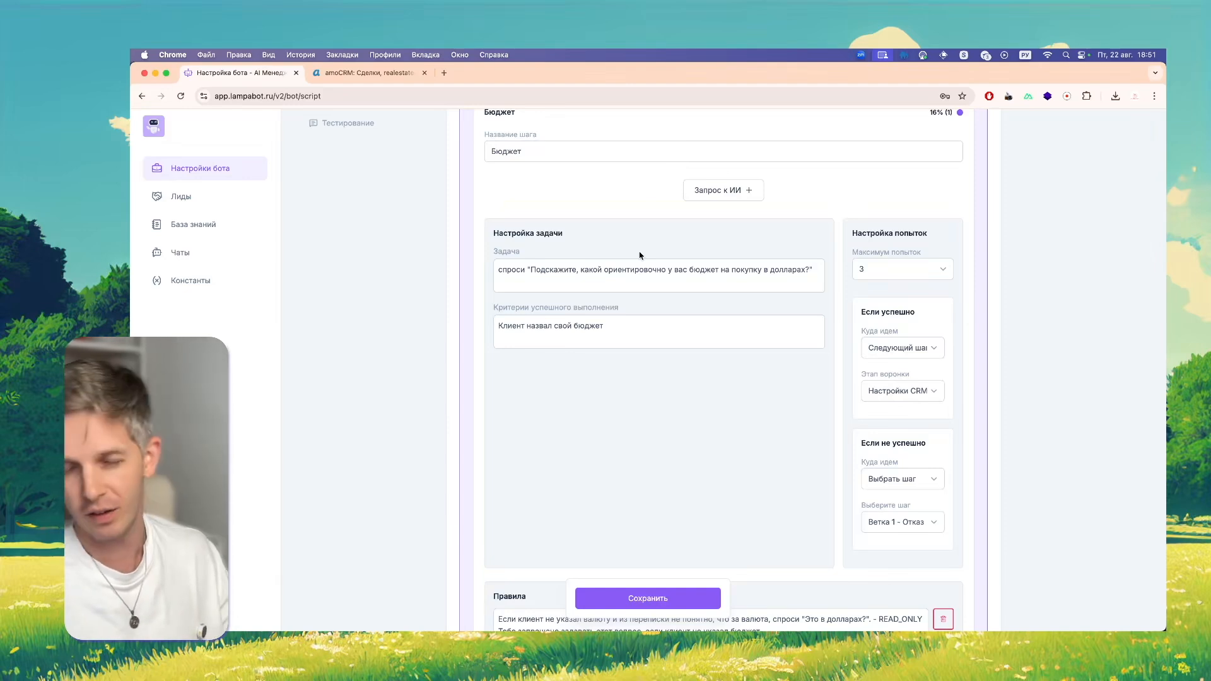
scroll(613, 311, "up", 1)
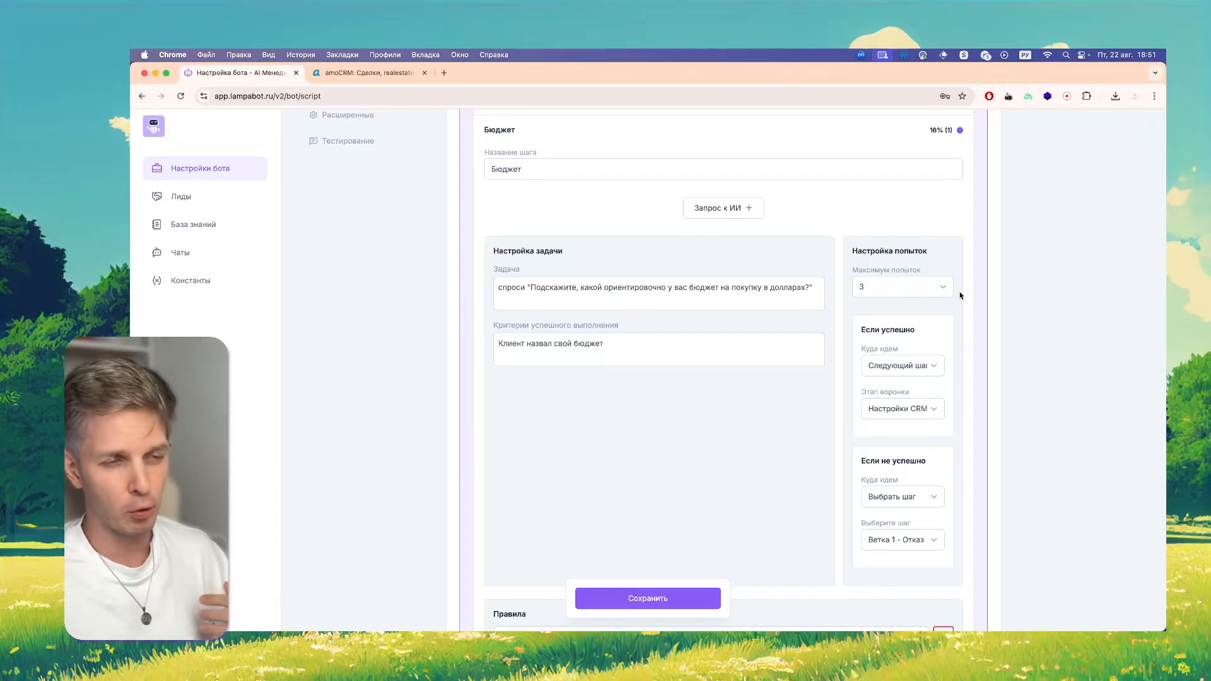
scroll(671, 381, "down", 2)
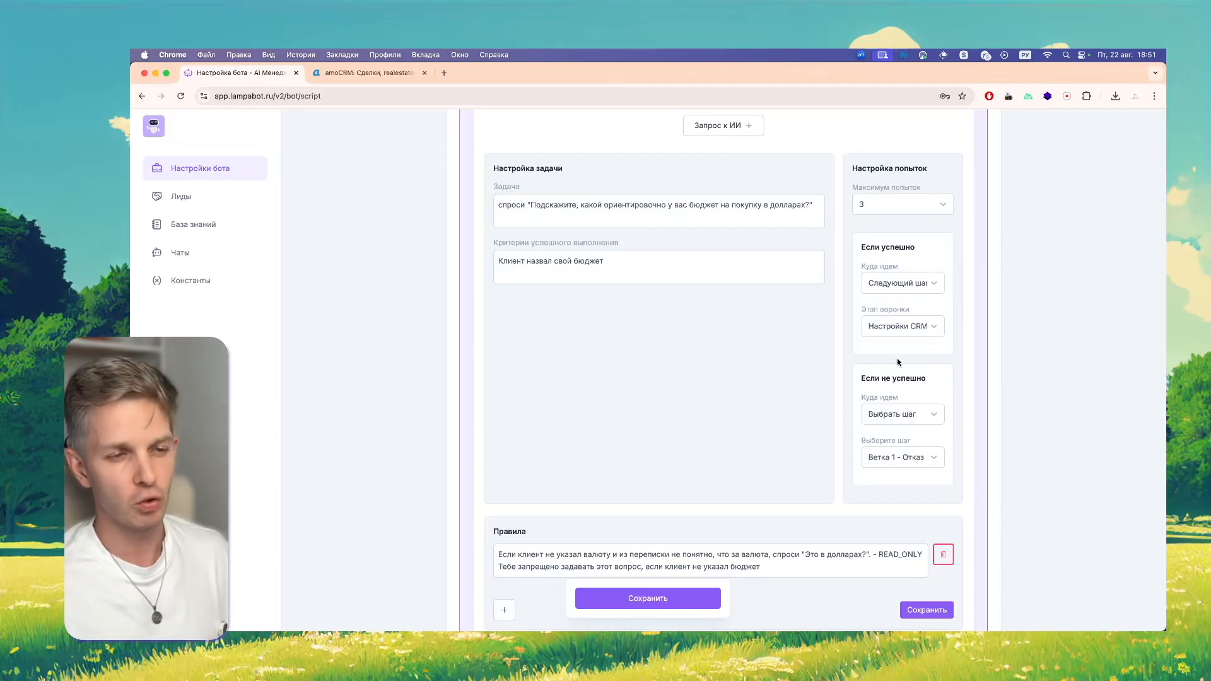
scroll(843, 429, "down", 2)
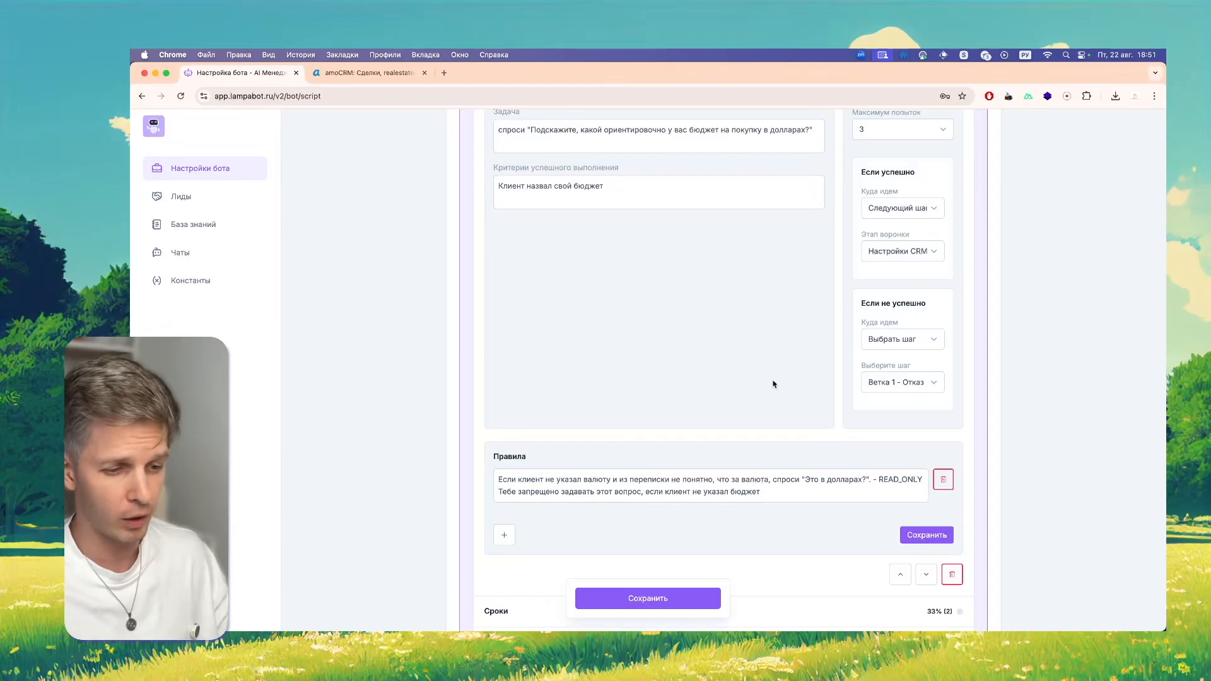
scroll(773, 381, "down", 10)
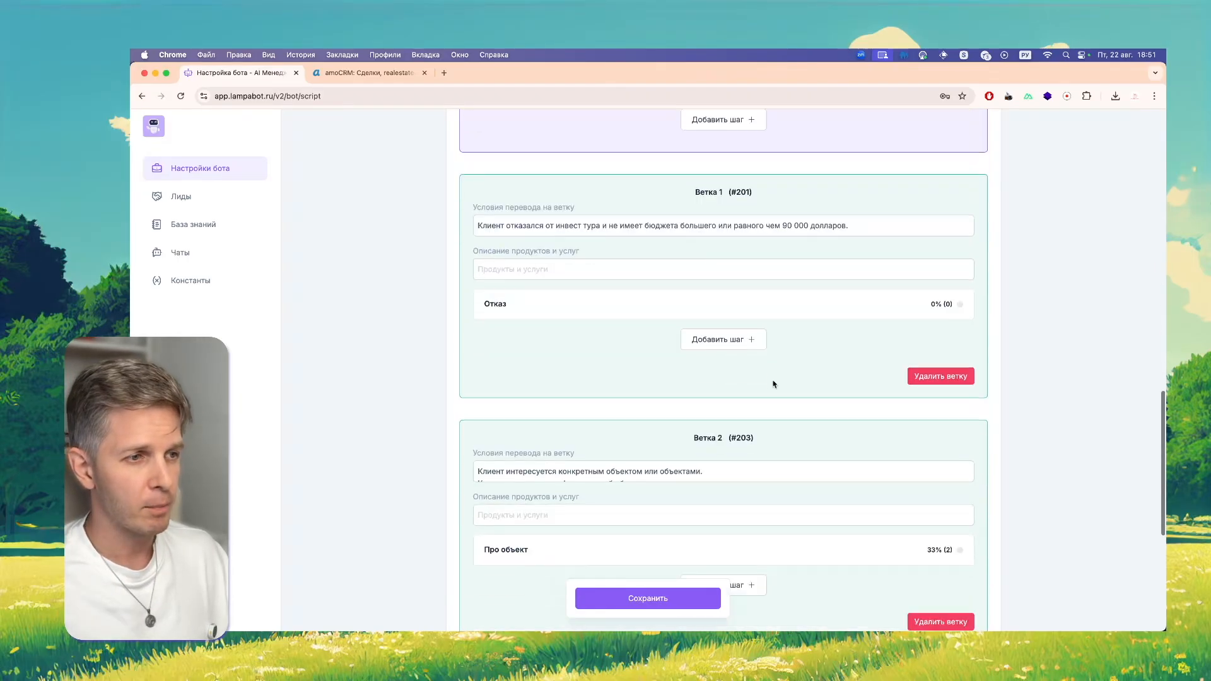
scroll(603, 336, "up", 10)
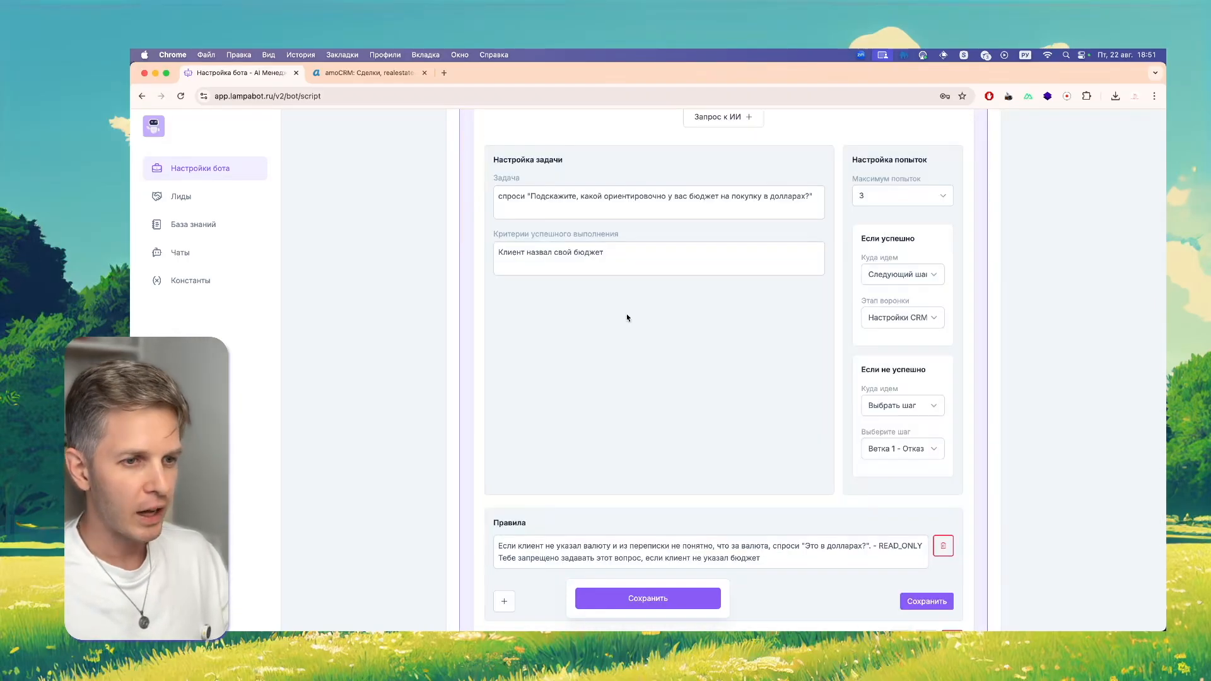
scroll(626, 332, "down", 1)
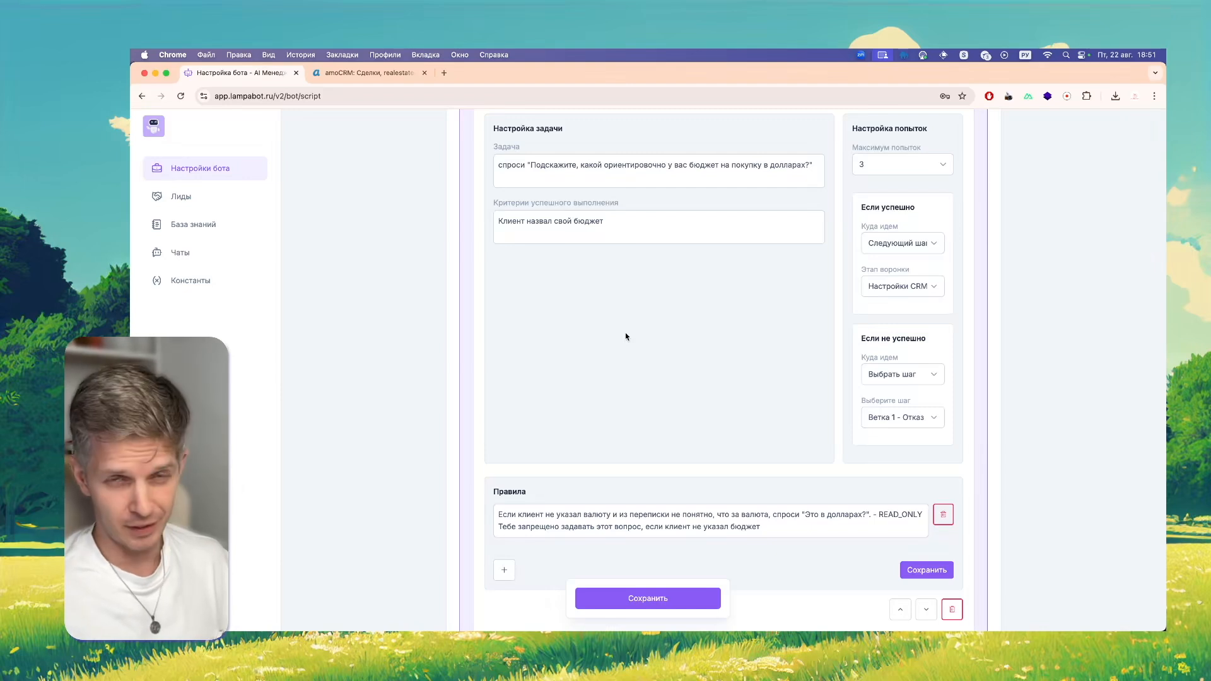
Examine the "Отказ" step of "Ветка 1": its task, success criteria and the steps selectable as the destination on success
scroll(625, 337, "down", 10)
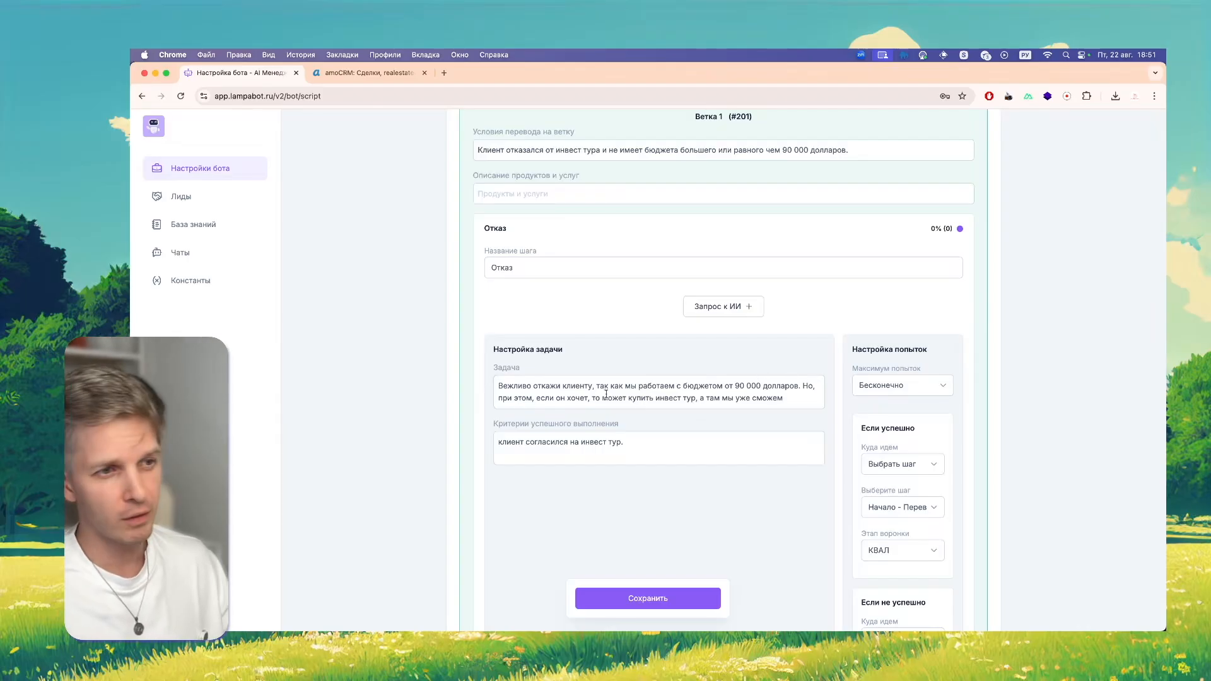
left_click(765, 392)
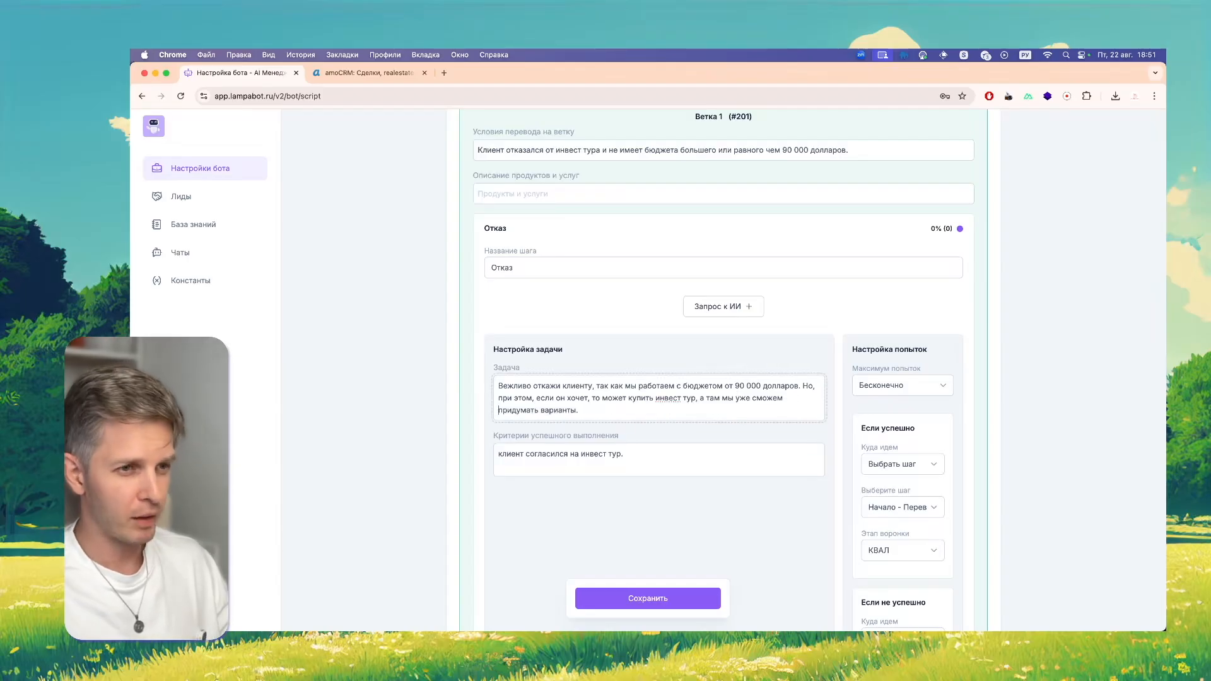
scroll(460, 443, "down", 3)
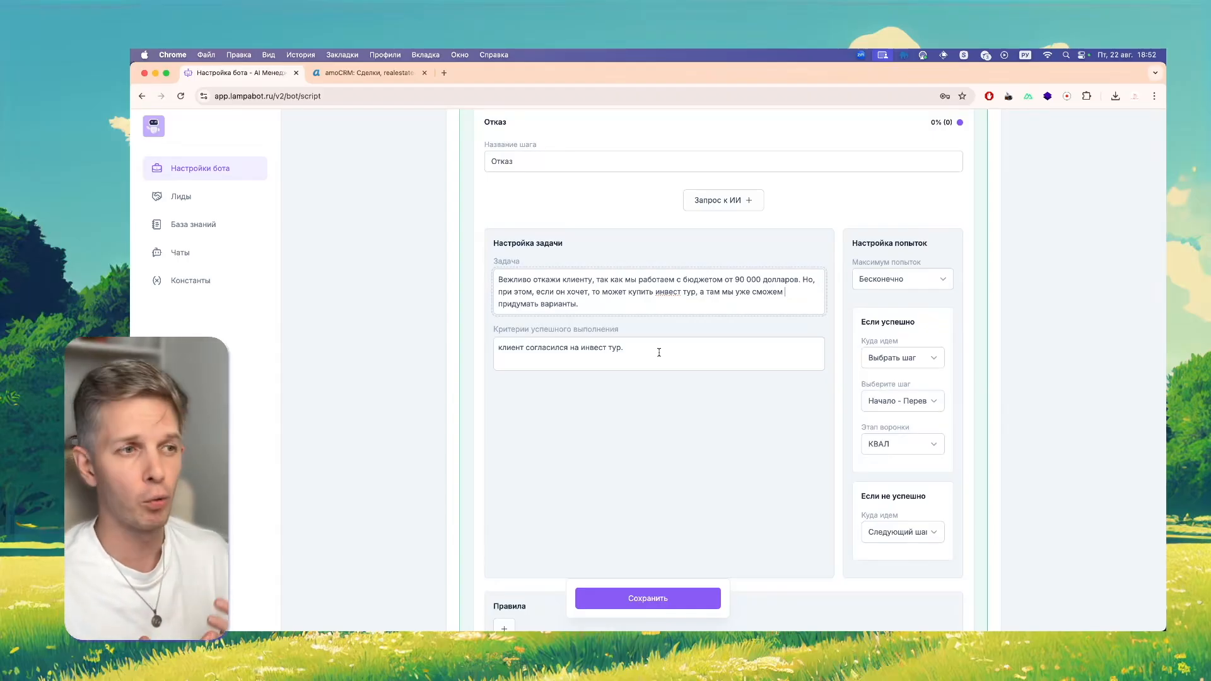
triple_click(615, 352)
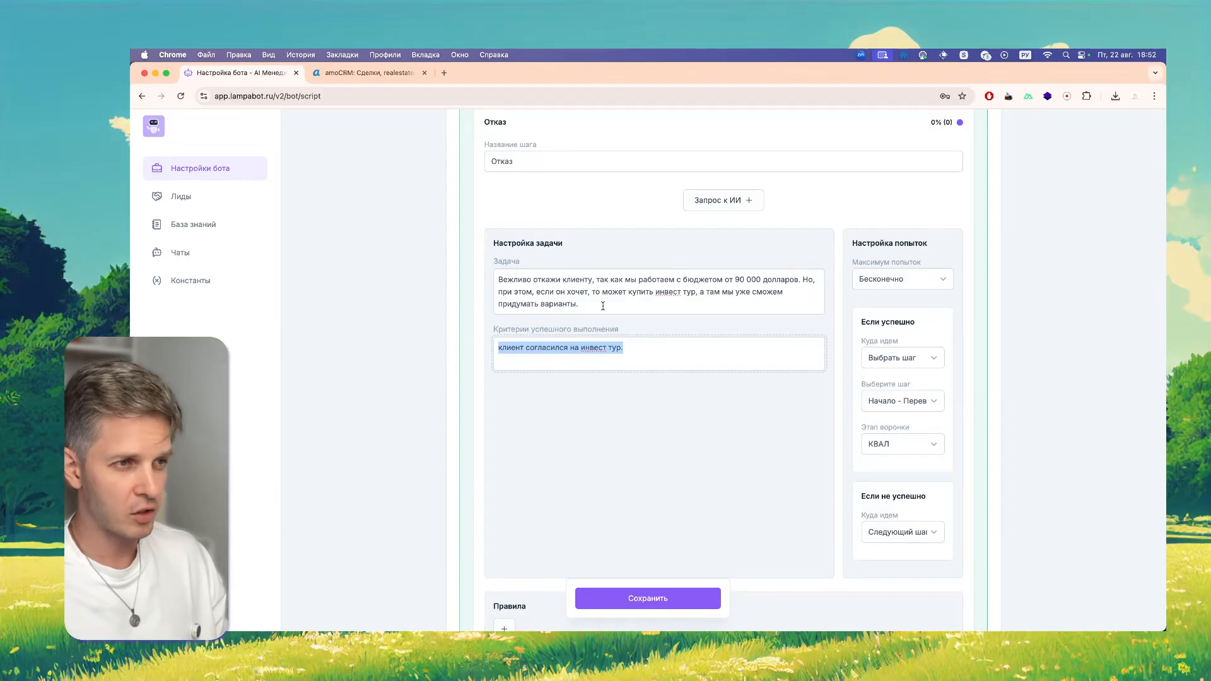
left_click(679, 415)
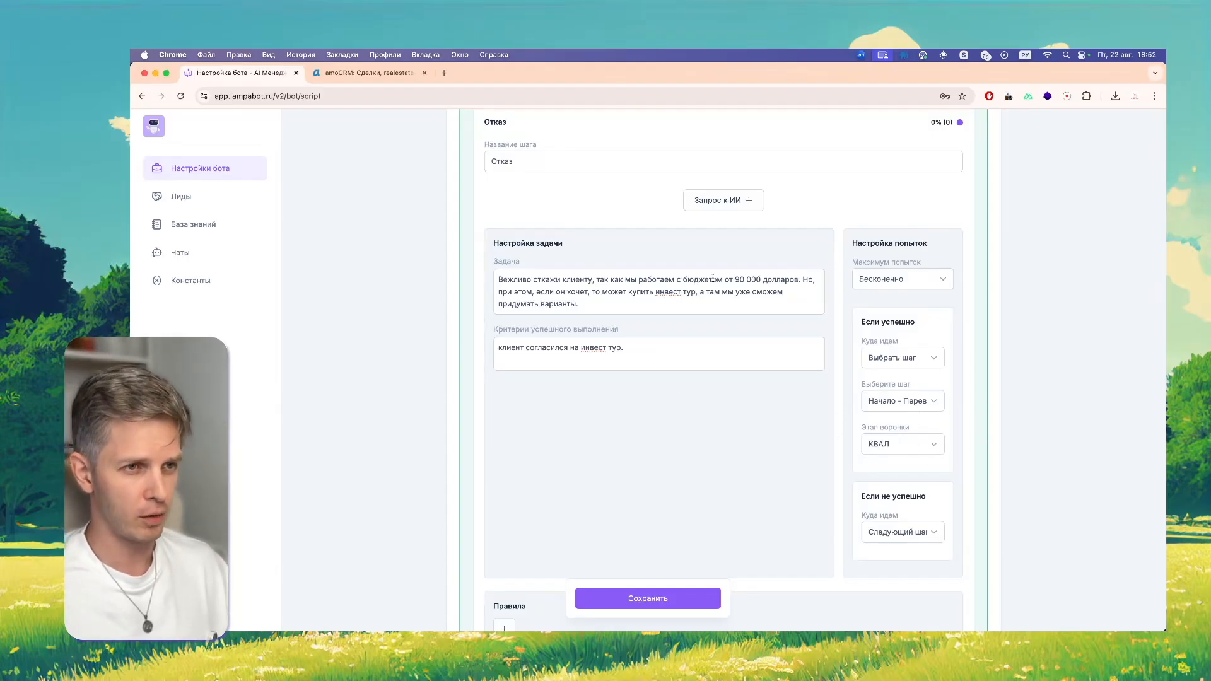
left_click_drag(736, 279, 790, 287)
left_click(705, 426)
left_click(878, 408)
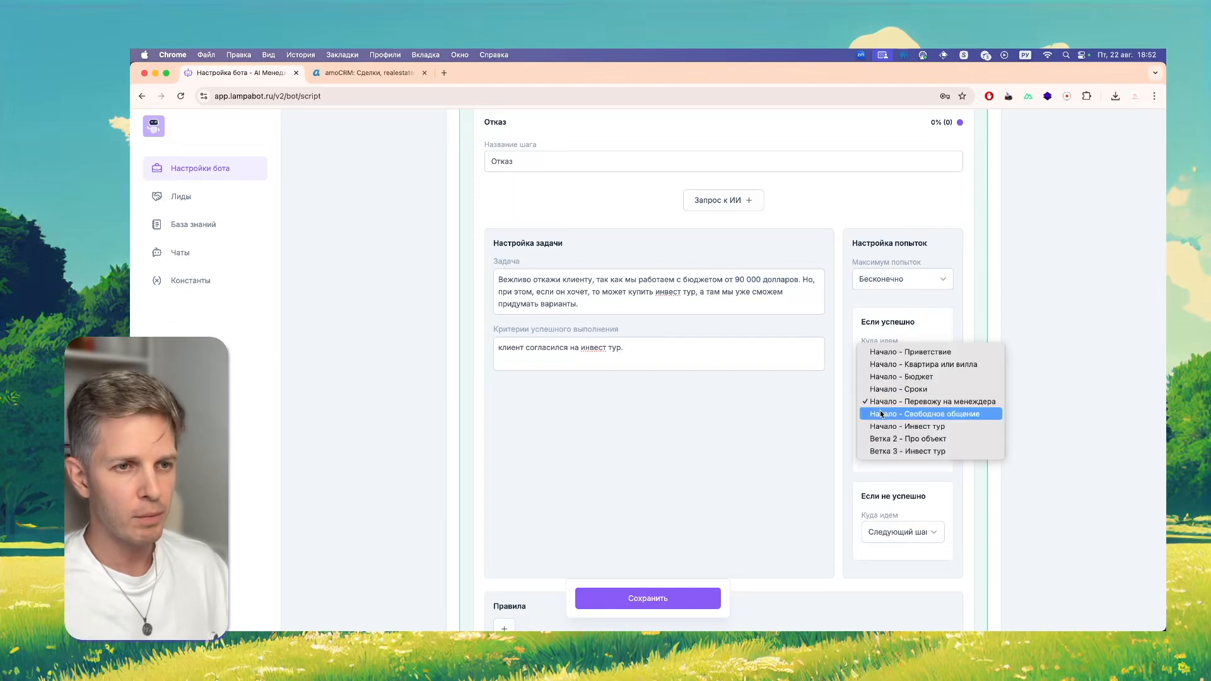
left_click(786, 443)
Return to the "Начало" block and review its list of steps, including "Перевожу на менеждера" and "Свободное общение"
scroll(632, 354, "up", 10)
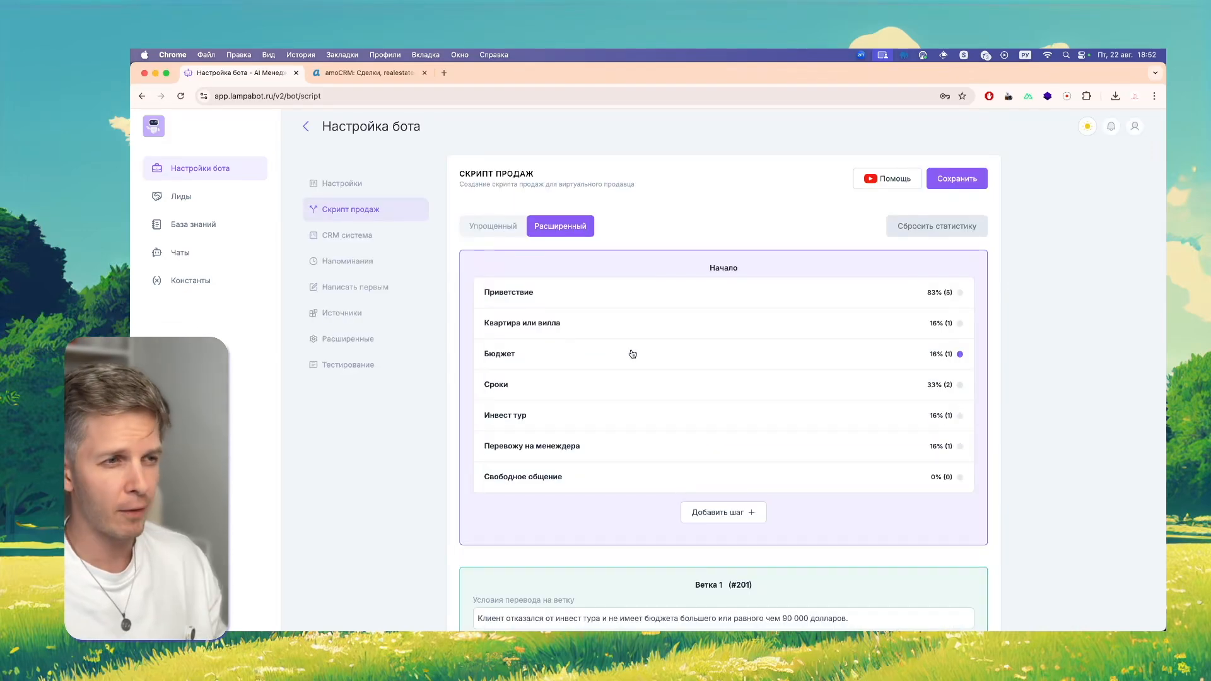
scroll(441, 416, "down", 1)
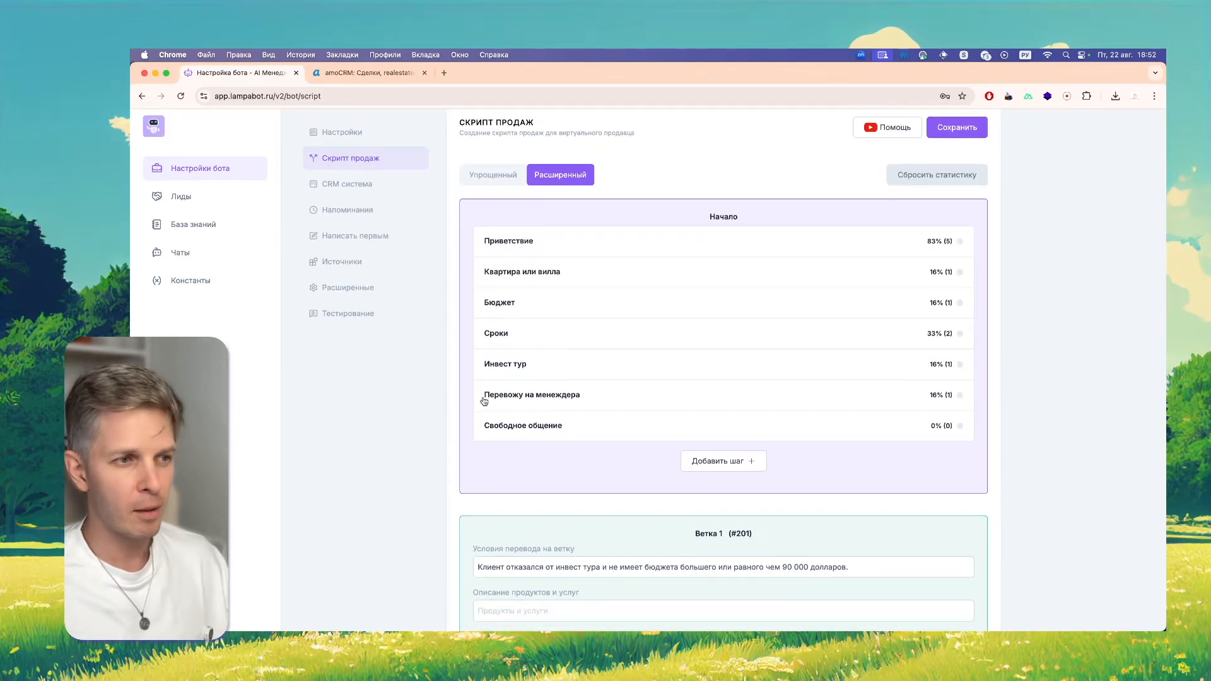
scroll(579, 397, "down", 2)
scroll(560, 314, "up", 1)
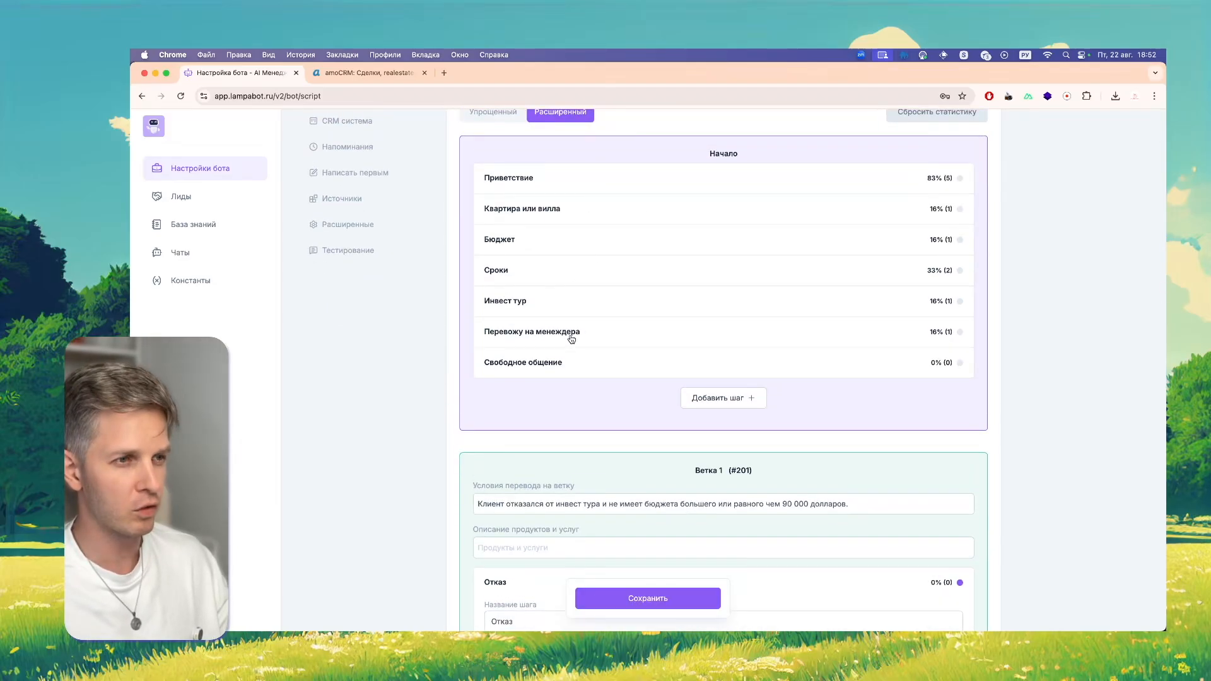
scroll(524, 341, "up", 1)
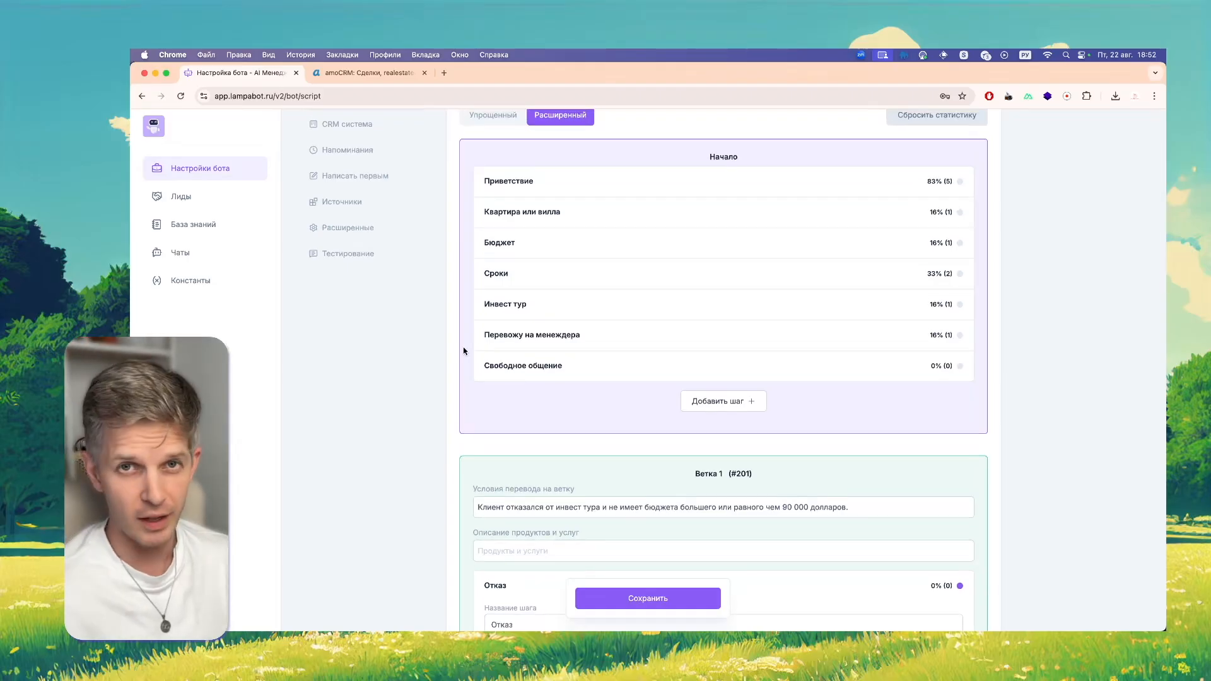
Expand the "Про объект" step of "Ветка 2" and review its transfer condition, task and success criteria
scroll(471, 347, "down", 15)
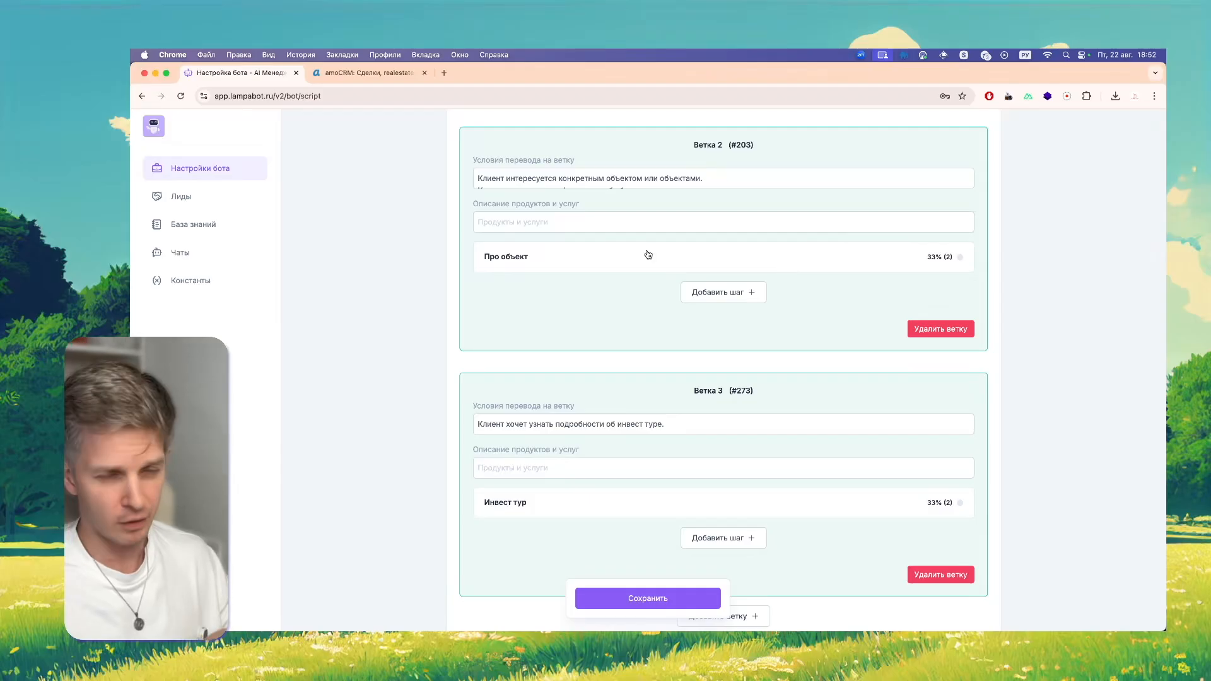
left_click(641, 258)
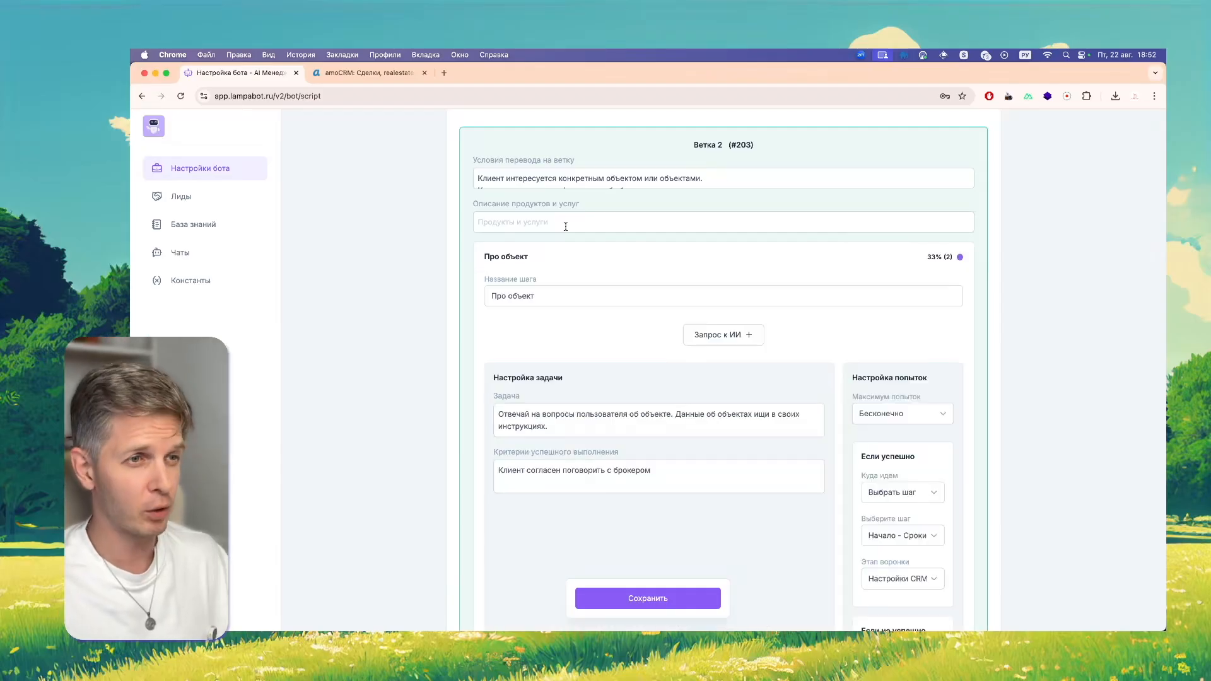
scroll(576, 258, "down", 10)
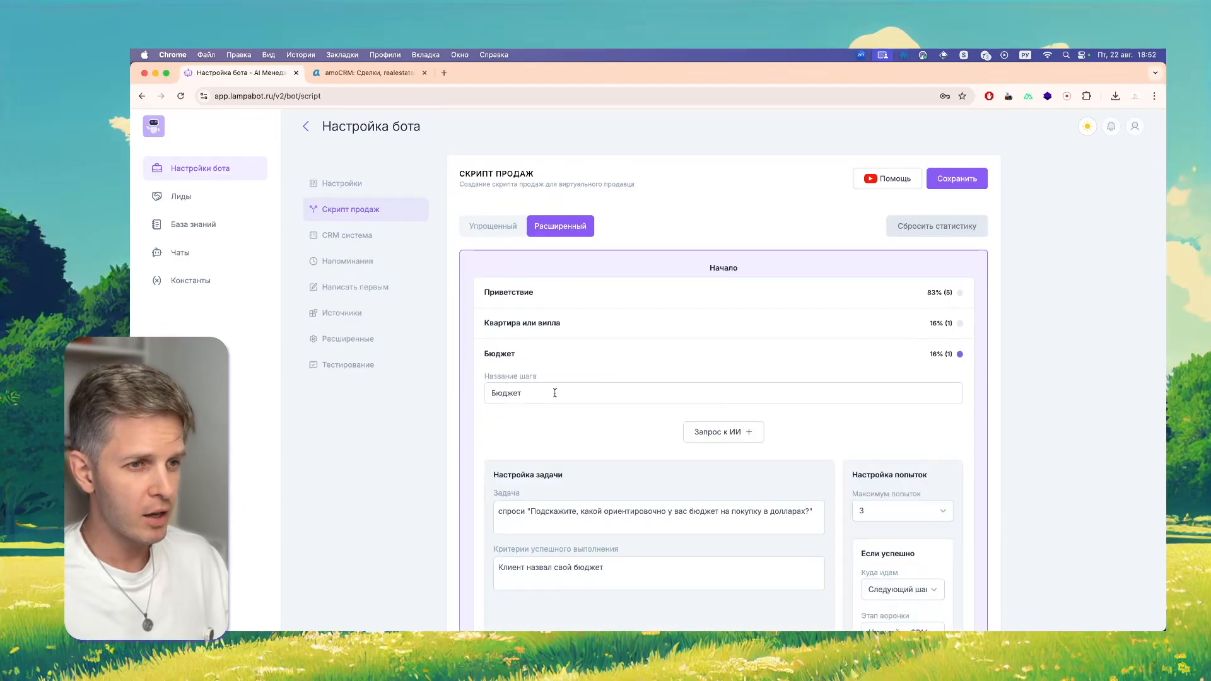
Add three blank rules to the "Правила" section of the "Бюджет" step
scroll(596, 356, "down", 5)
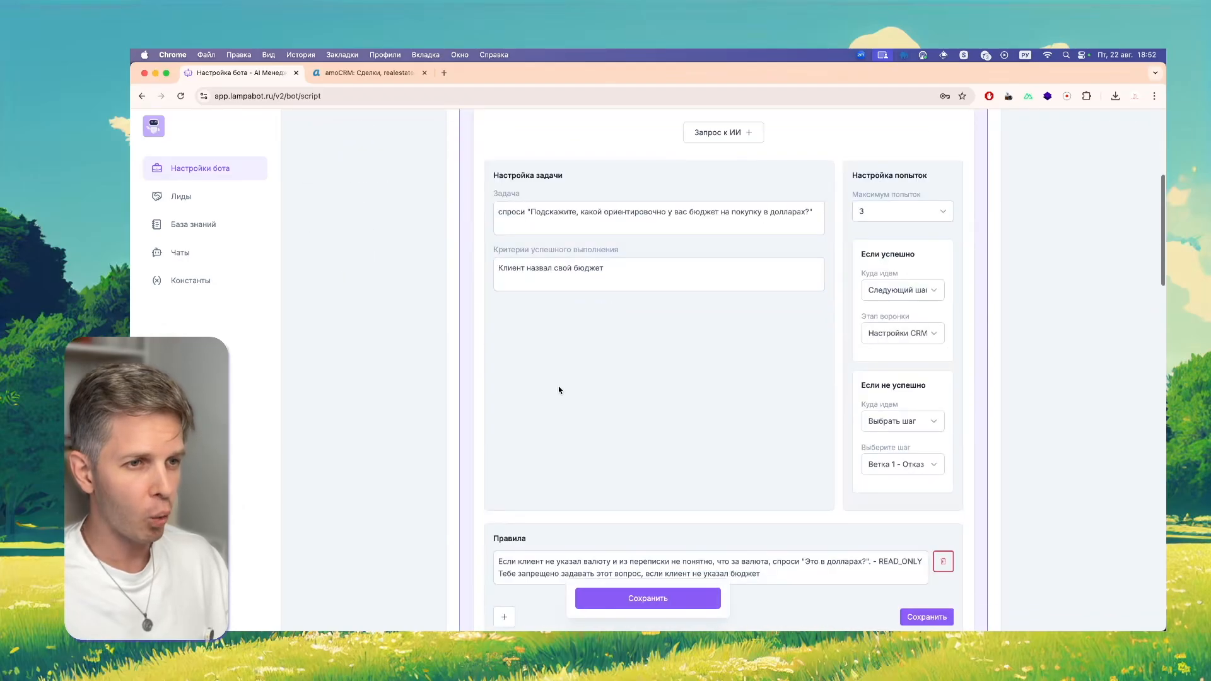
scroll(567, 362, "down", 4)
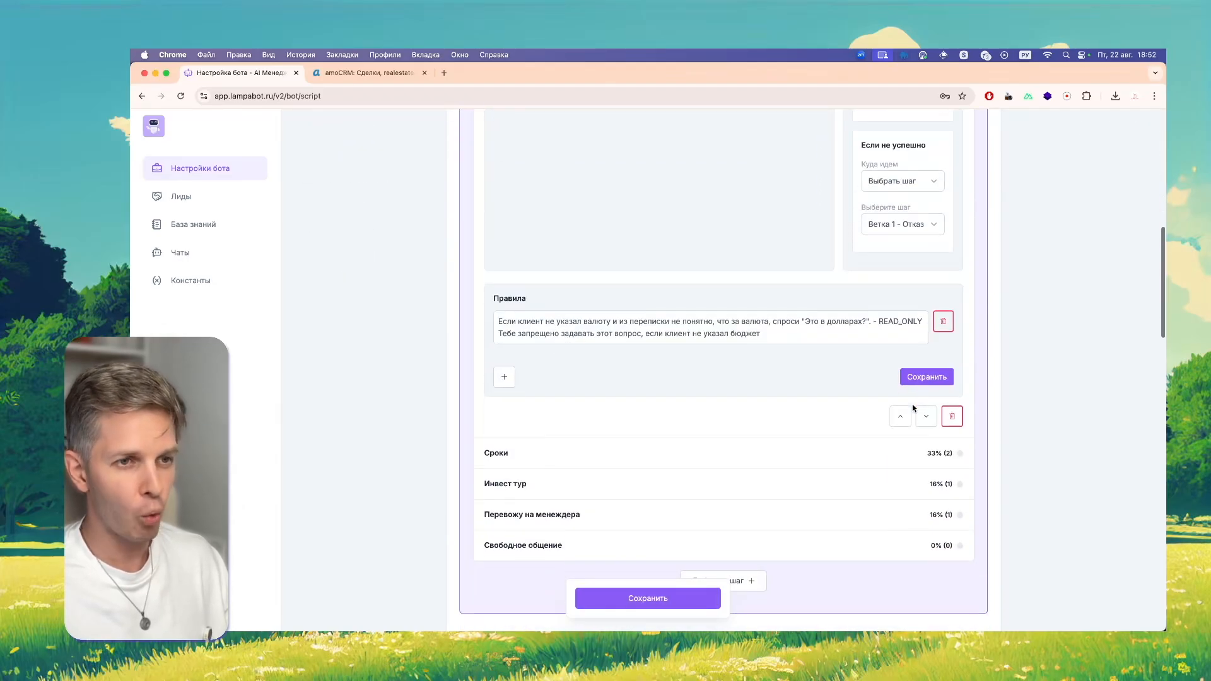
left_click(504, 376)
left_click(504, 421)
left_click(504, 465)
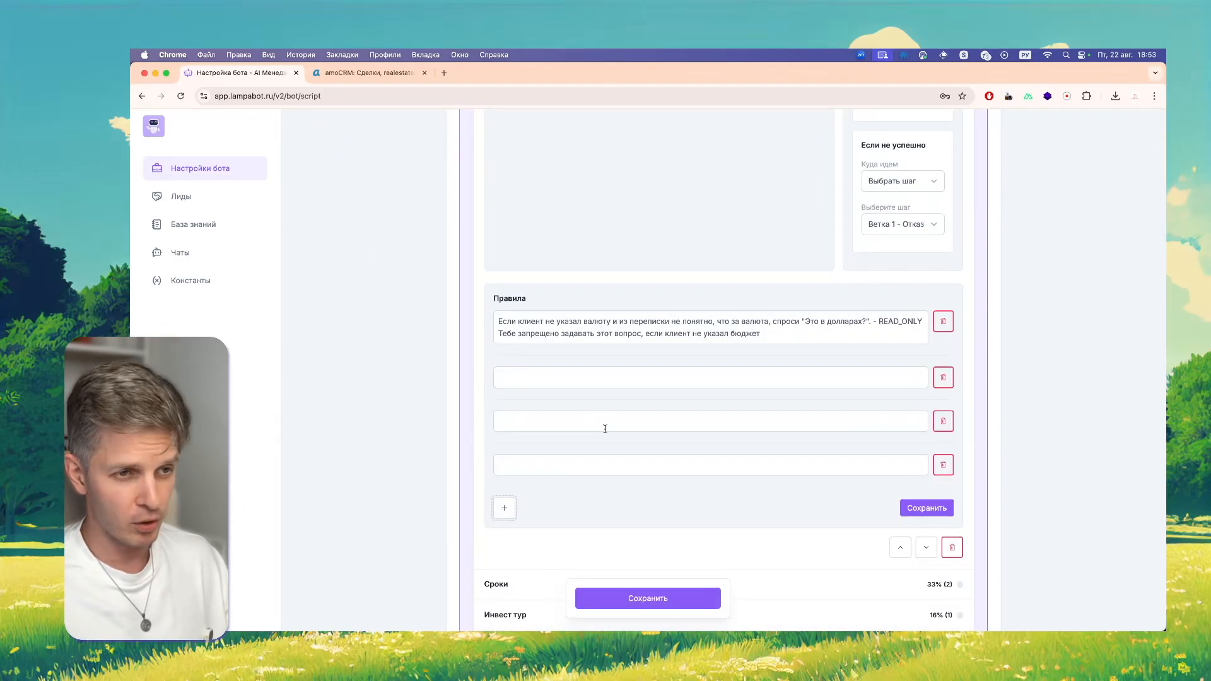
Highlight the second sentence of the "Бюджет" step's currency rule, and return to the step's task and attempt settings
scroll(494, 320, "down", 1)
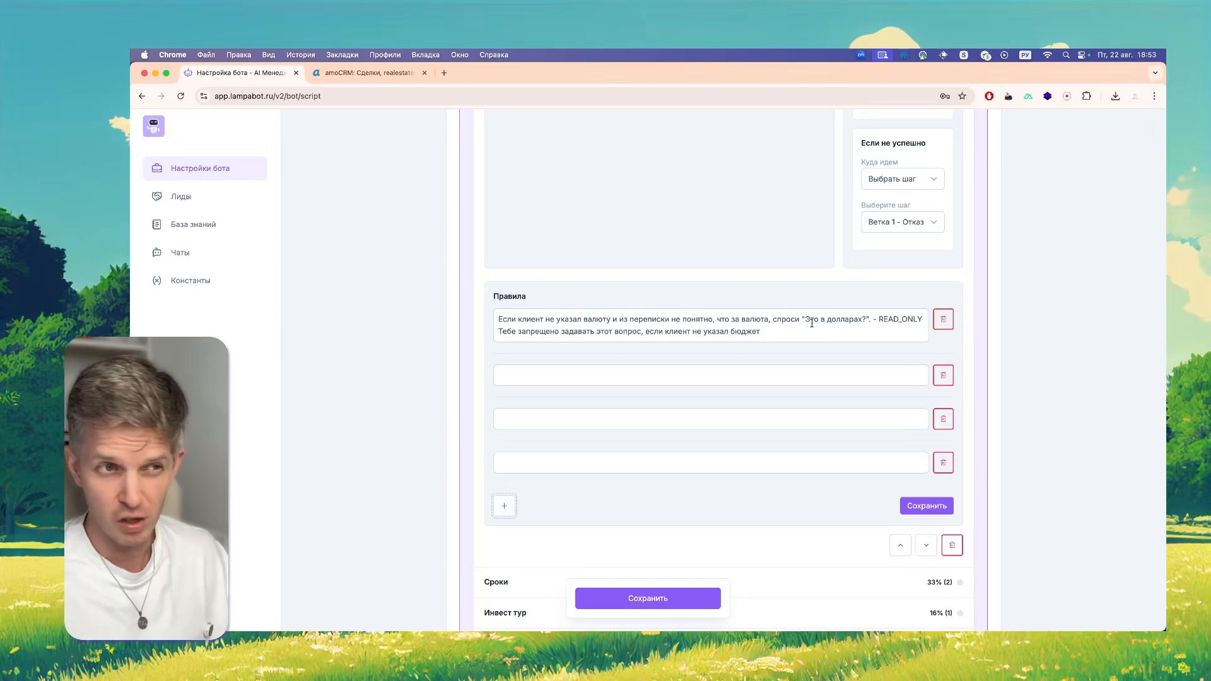
left_click_drag(808, 327, 493, 335)
left_click_drag(762, 331, 496, 331)
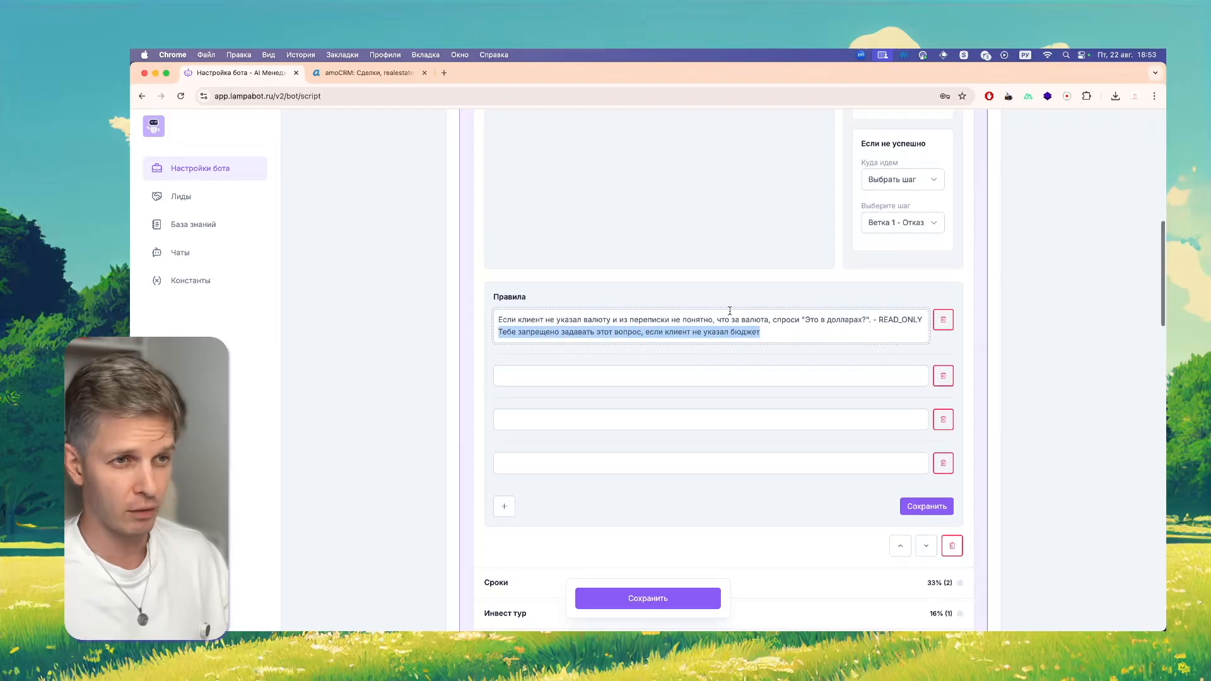
scroll(757, 318, "down", 1)
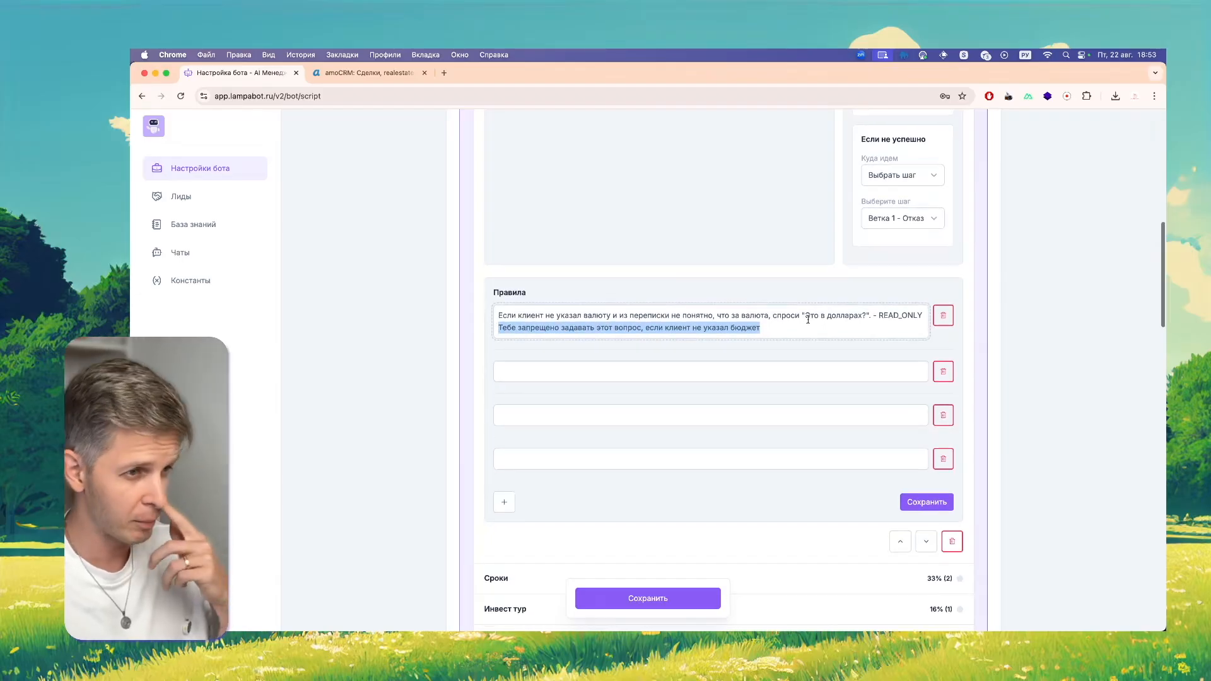
left_click(658, 351)
scroll(658, 351, "up", 5)
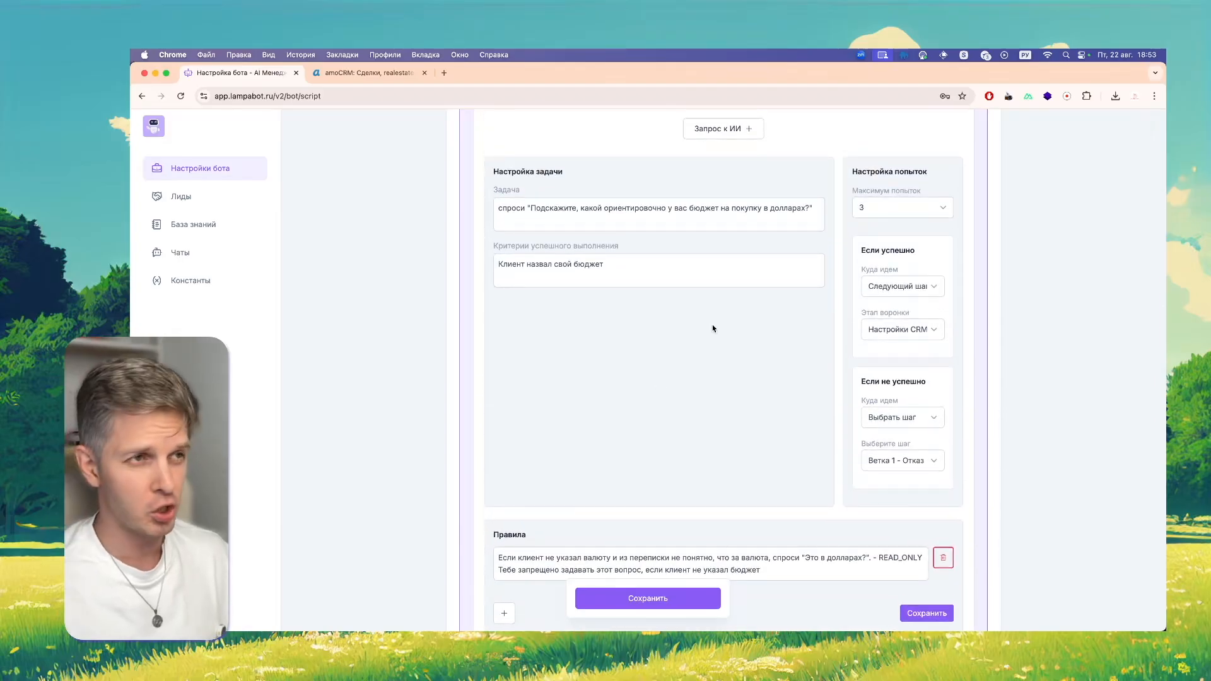
Highlight parts of the "Бюджет" step's currency rule, including its second sentence, and review the remaining steps of the block
scroll(713, 328, "down", 1)
mouse_move(763, 507)
left_mouse_down()
mouse_move(771, 495)
mouse_move(752, 497)
left_mouse_up()
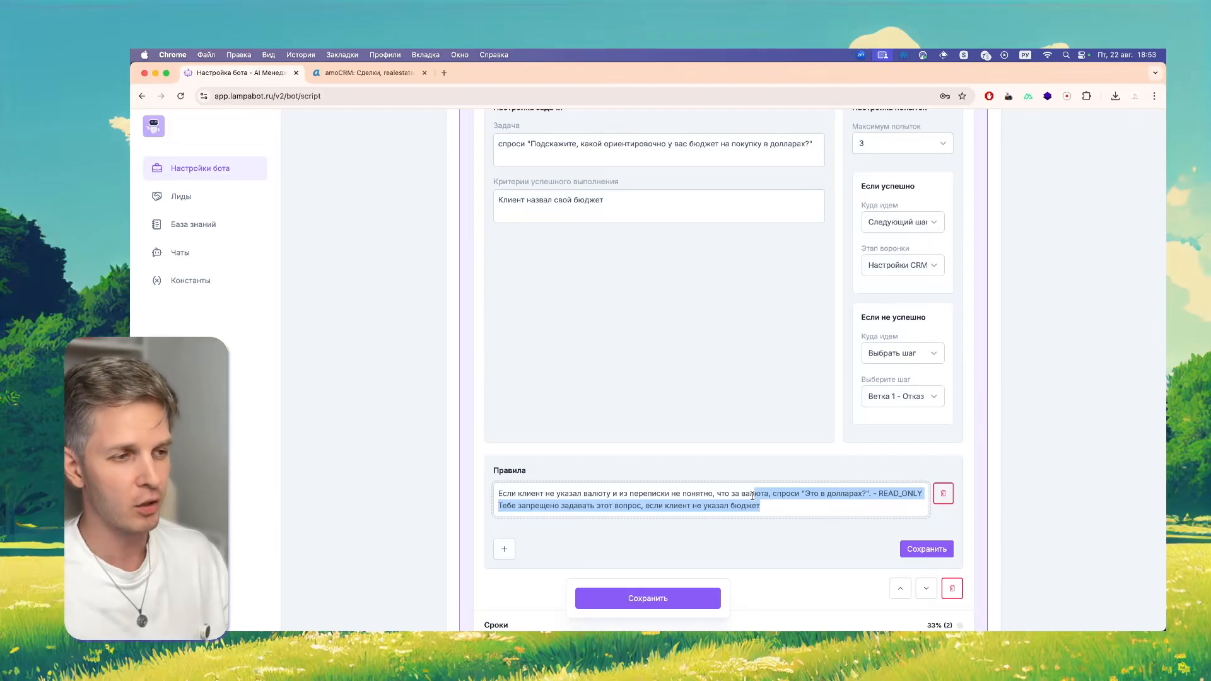
left_click_drag(517, 495, 498, 495)
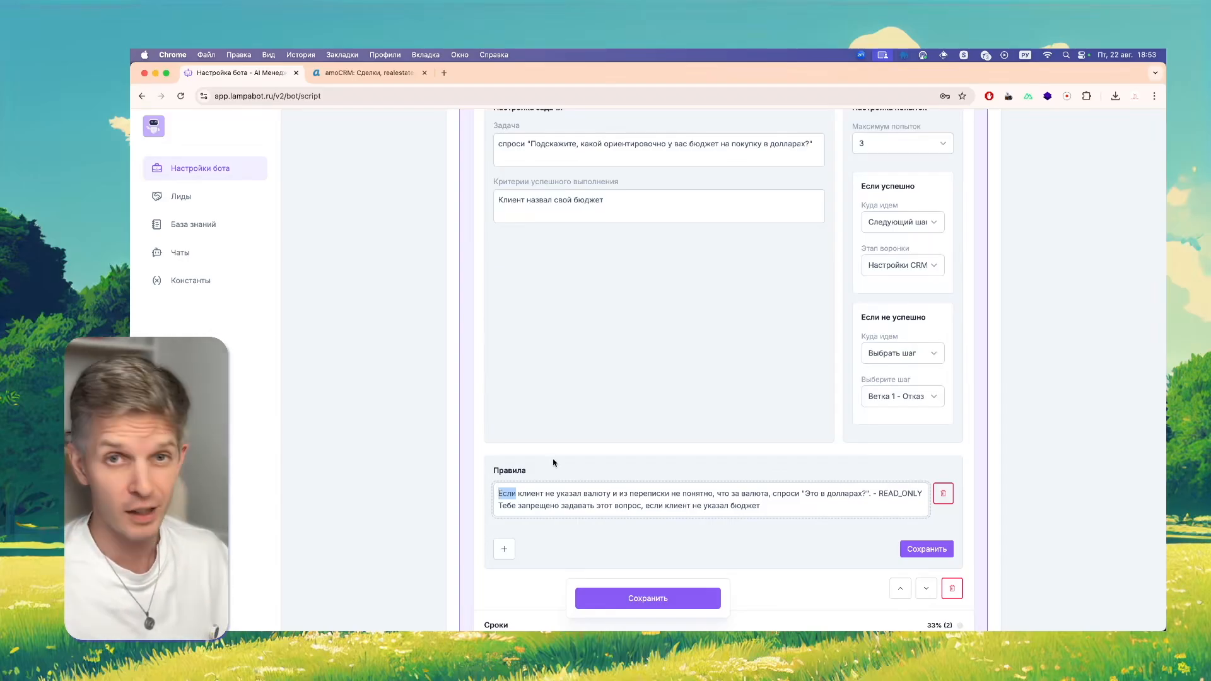
scroll(555, 467, "down", 2)
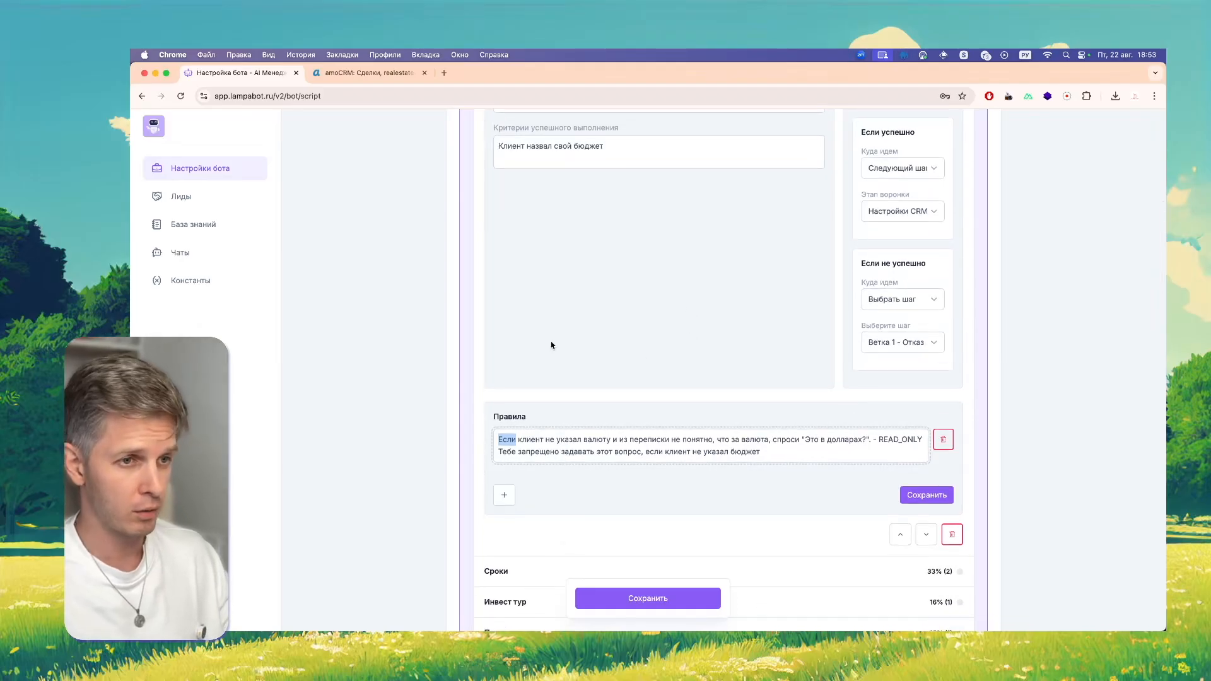
scroll(542, 340, "up", 1)
scroll(735, 362, "down", 3)
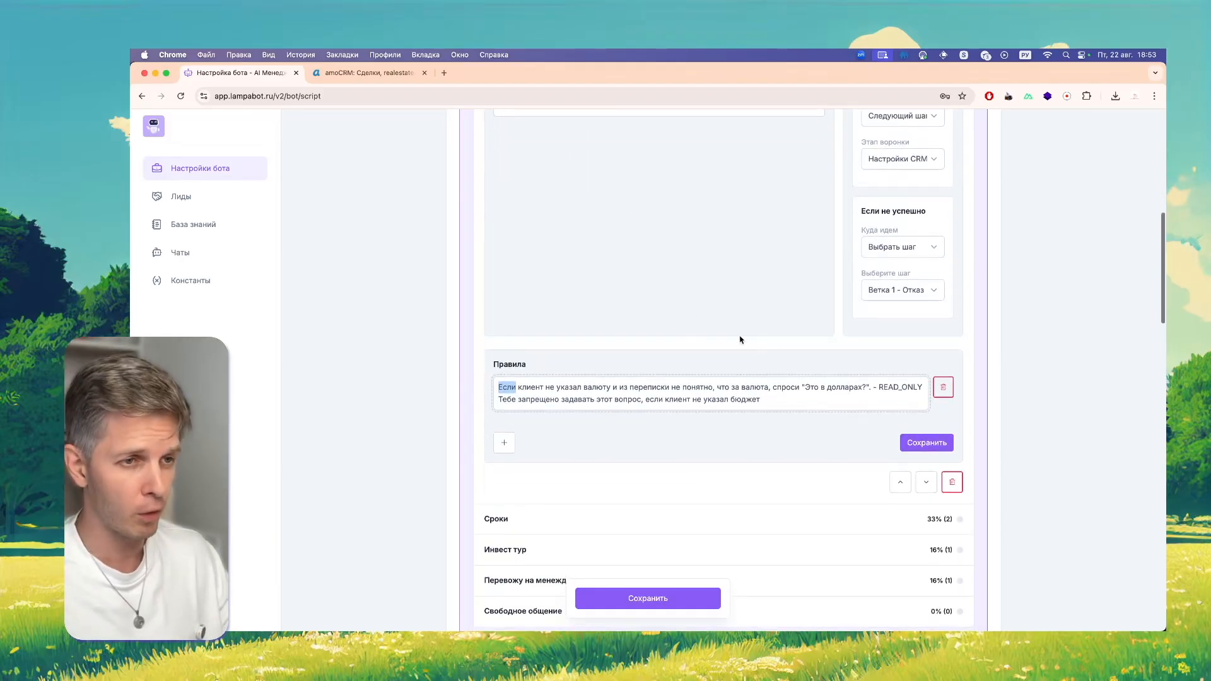
left_click(689, 299)
left_click_drag(808, 401, 387, 349)
left_click(634, 258)
scroll(607, 310, "down", 2)
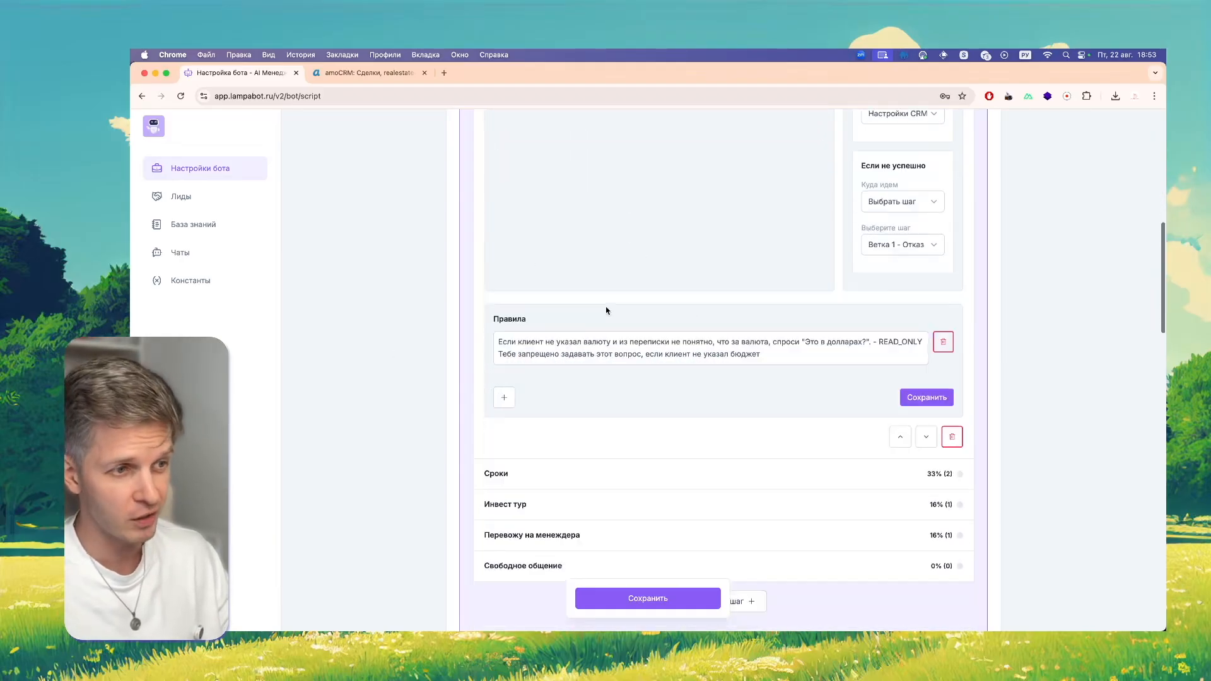
Open the bot's "CRM система" settings and review the amoCRM funnel options, start stage and key stage
scroll(606, 310, "down", 2)
scroll(565, 397, "up", 10)
left_click(378, 235)
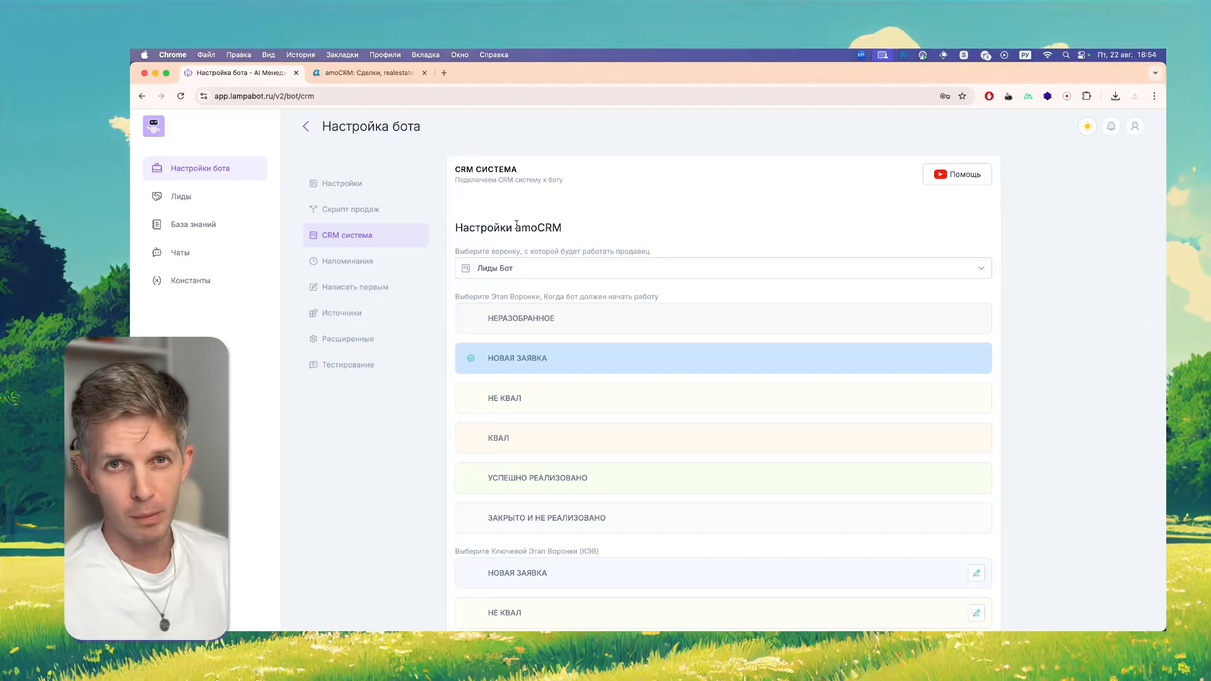
left_click(547, 271)
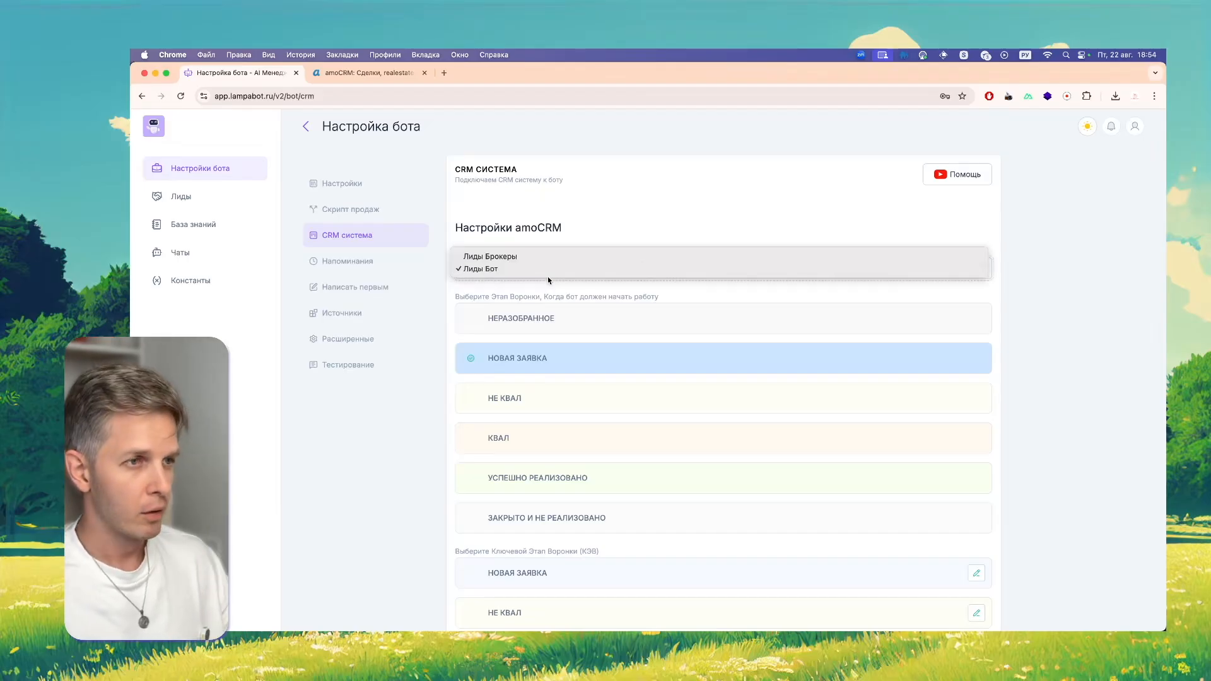
left_click(385, 442)
scroll(384, 429, "down", 3)
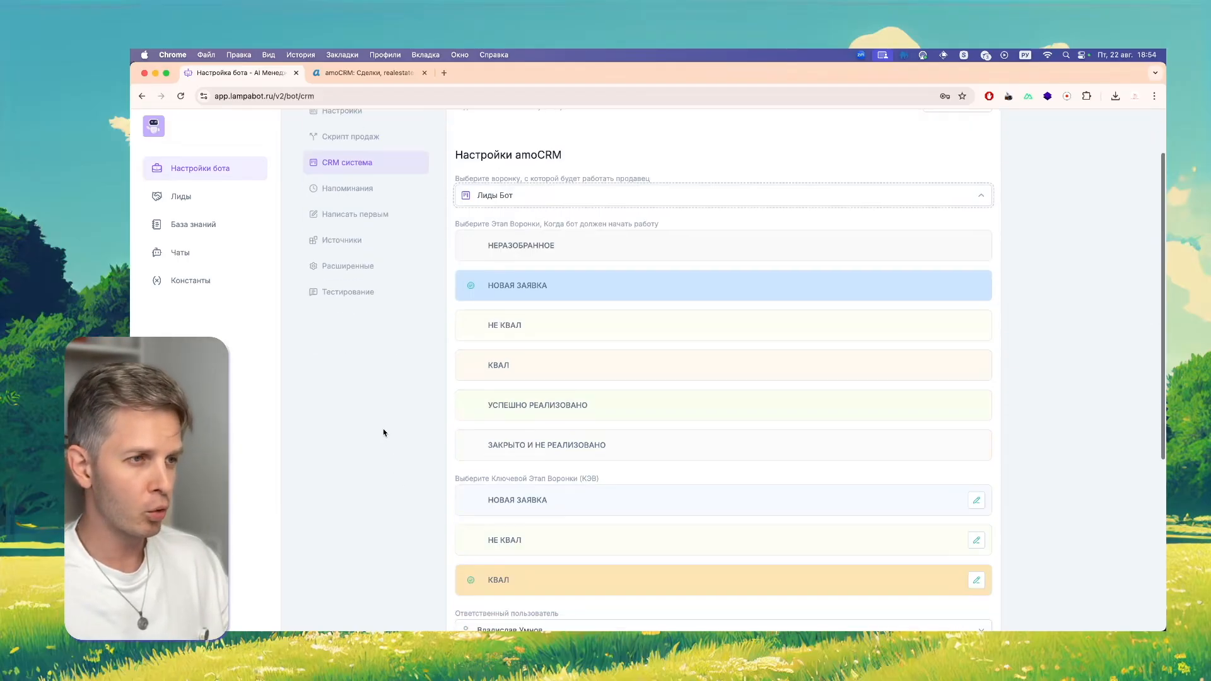
scroll(389, 375, "down", 6)
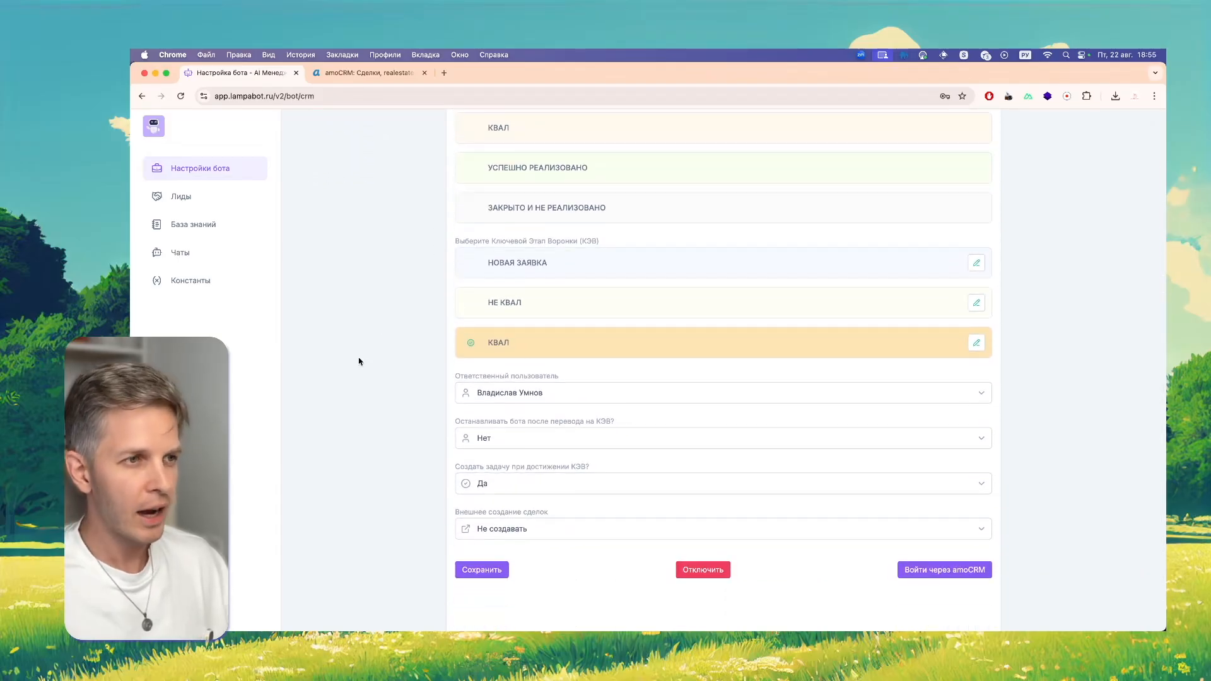
Review the additional instructions of the "КВАЛ" key stage, close them unchanged, and look over the rest of the amoCRM settings
left_click(977, 344)
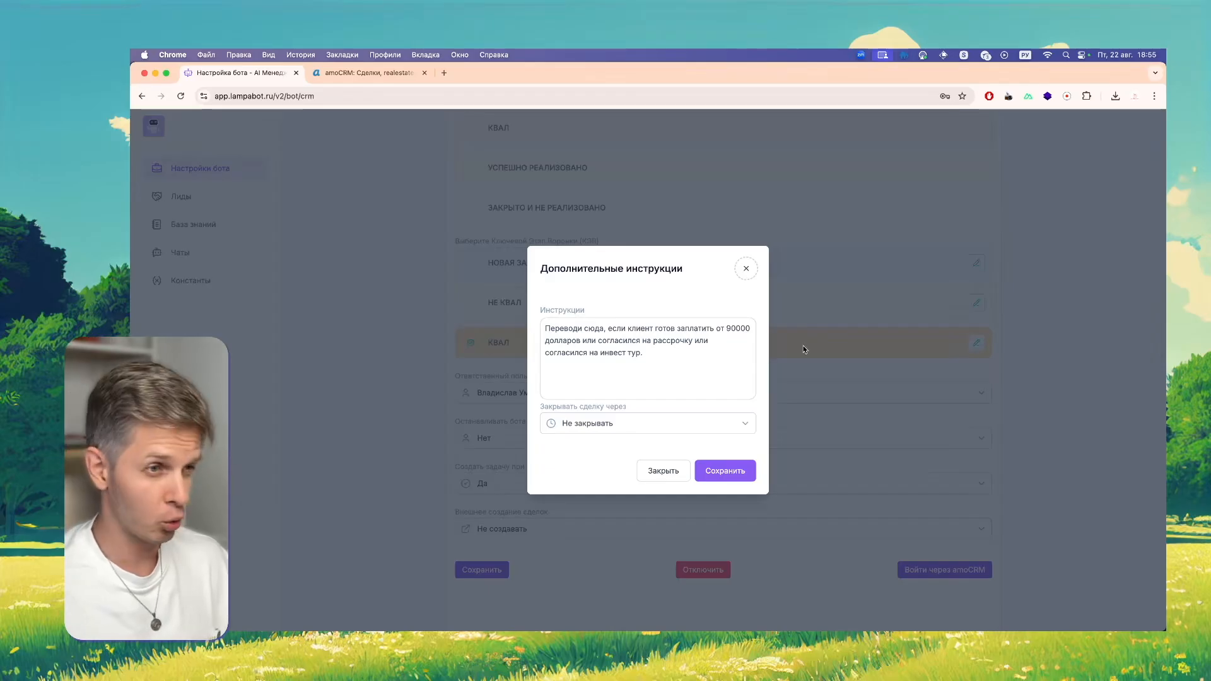
key("super+a")
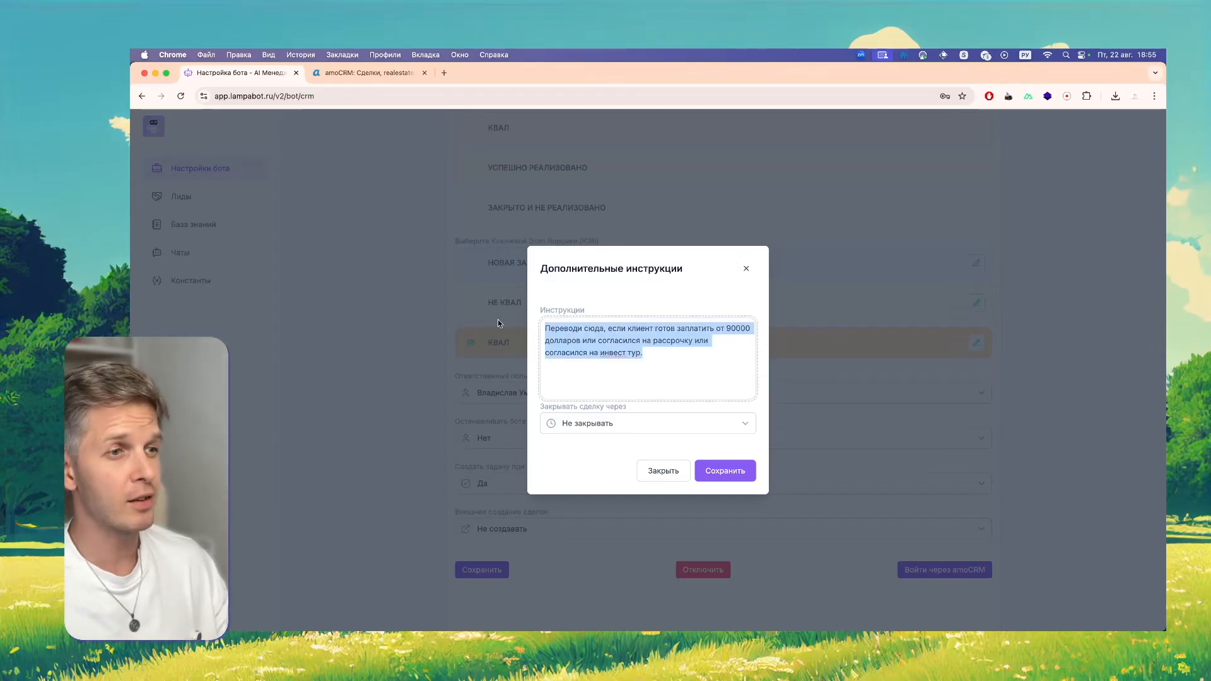
left_click(744, 271)
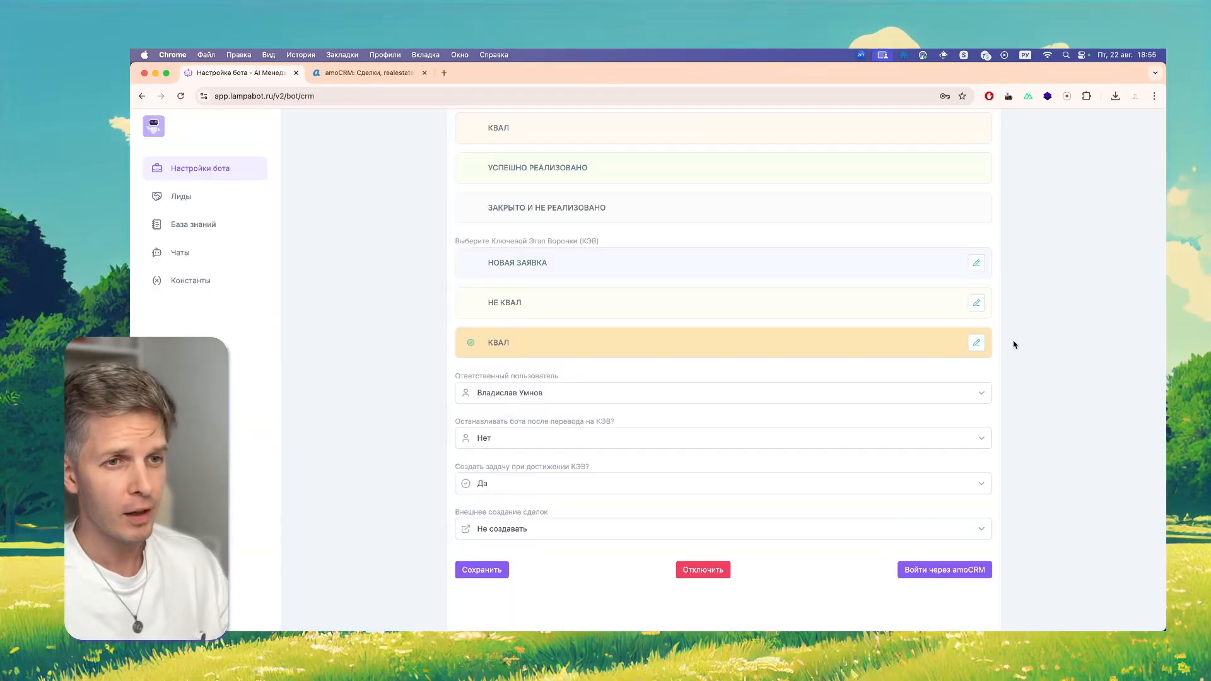
left_click(978, 345)
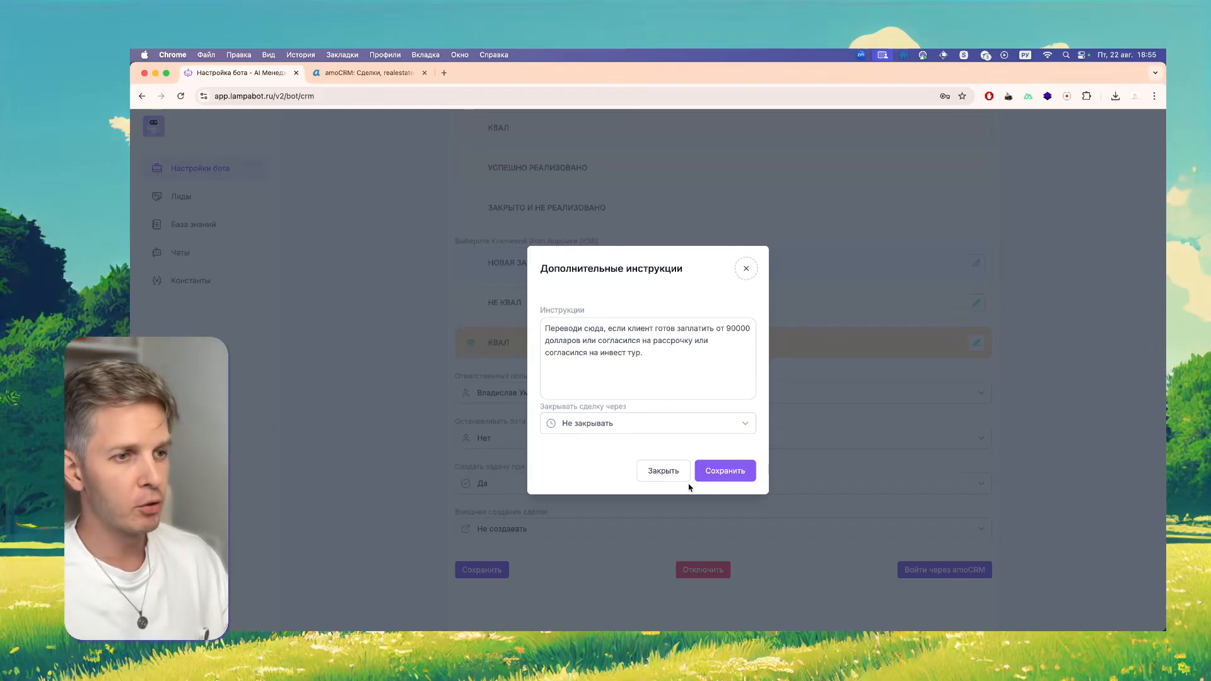
left_click(664, 471)
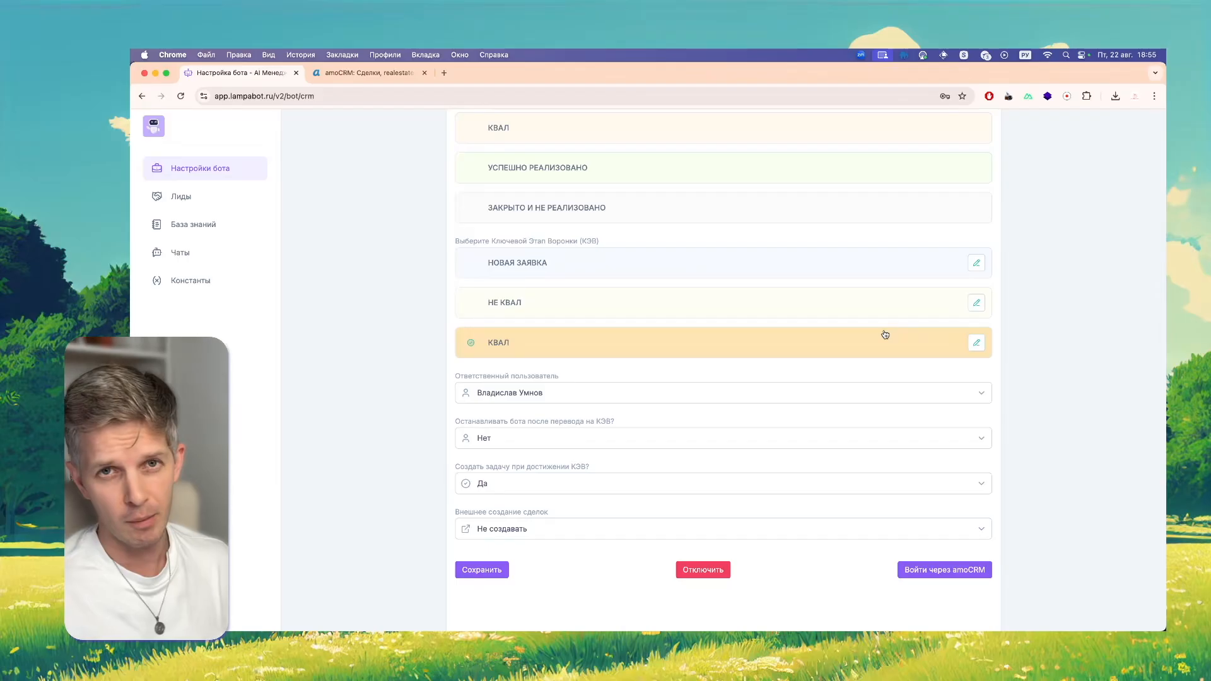
scroll(746, 316, "up", 5)
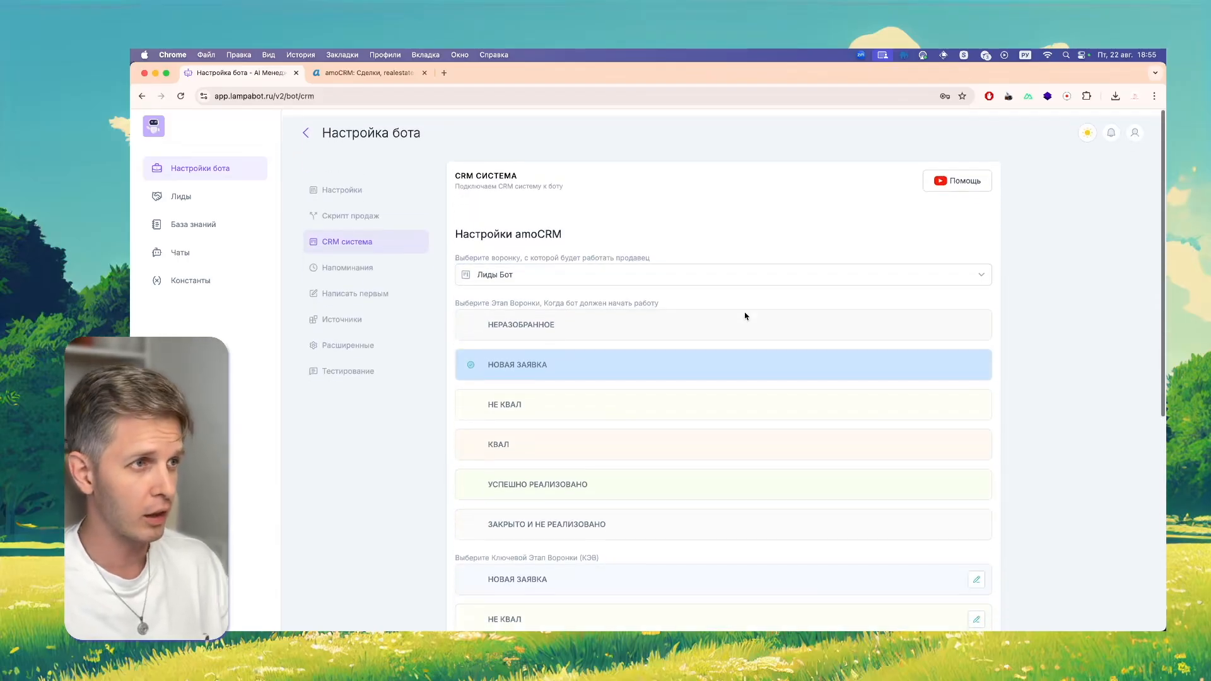
scroll(747, 316, "down", 6)
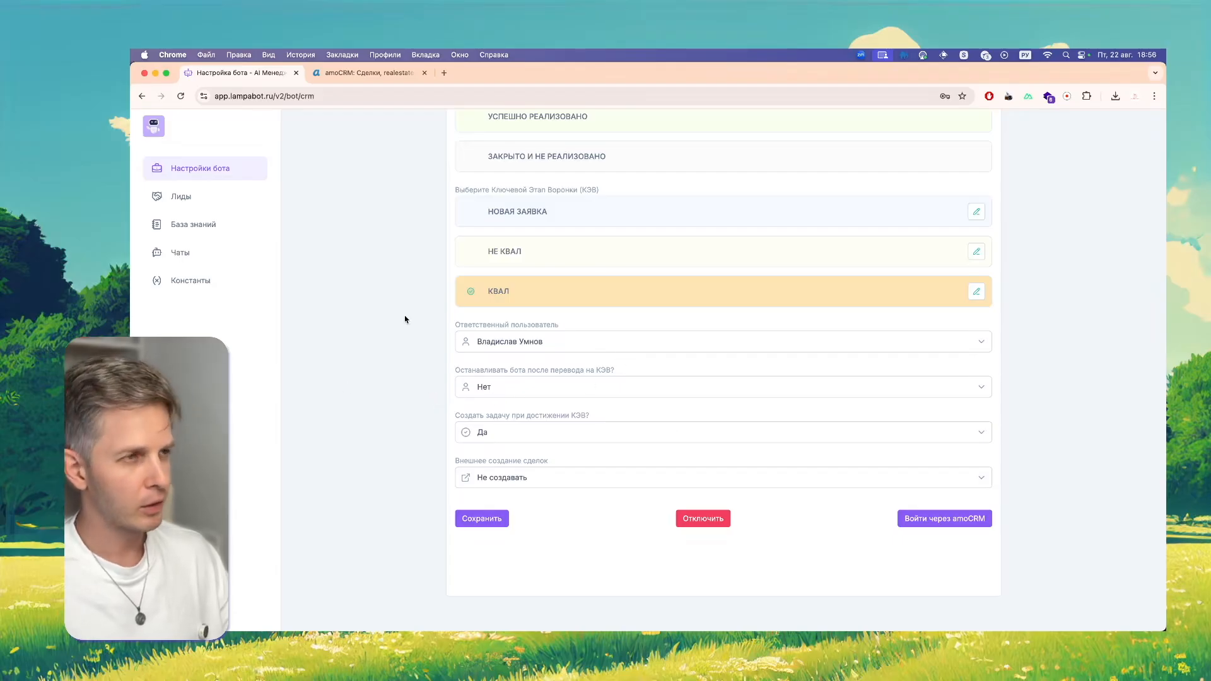
scroll(406, 319, "up", 6)
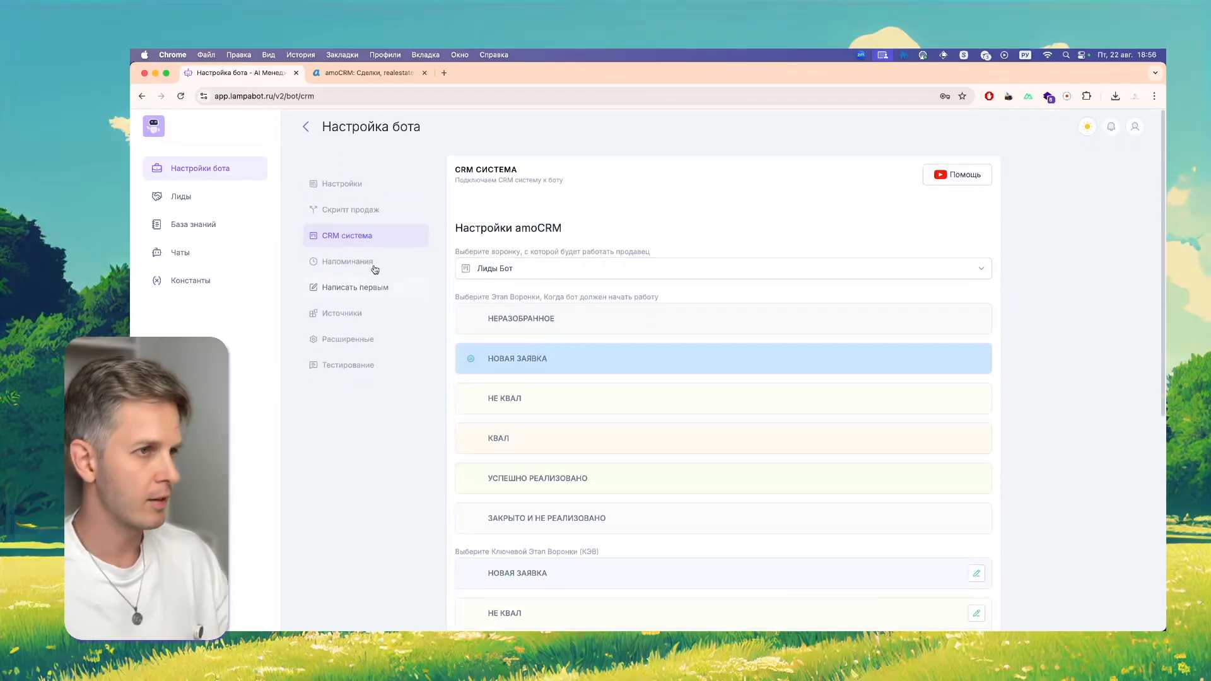
Open the "Напоминания" settings and view the funnel stage options of the 3-minute reminder without changing the stage
left_click(413, 262)
scroll(436, 284, "down", 1)
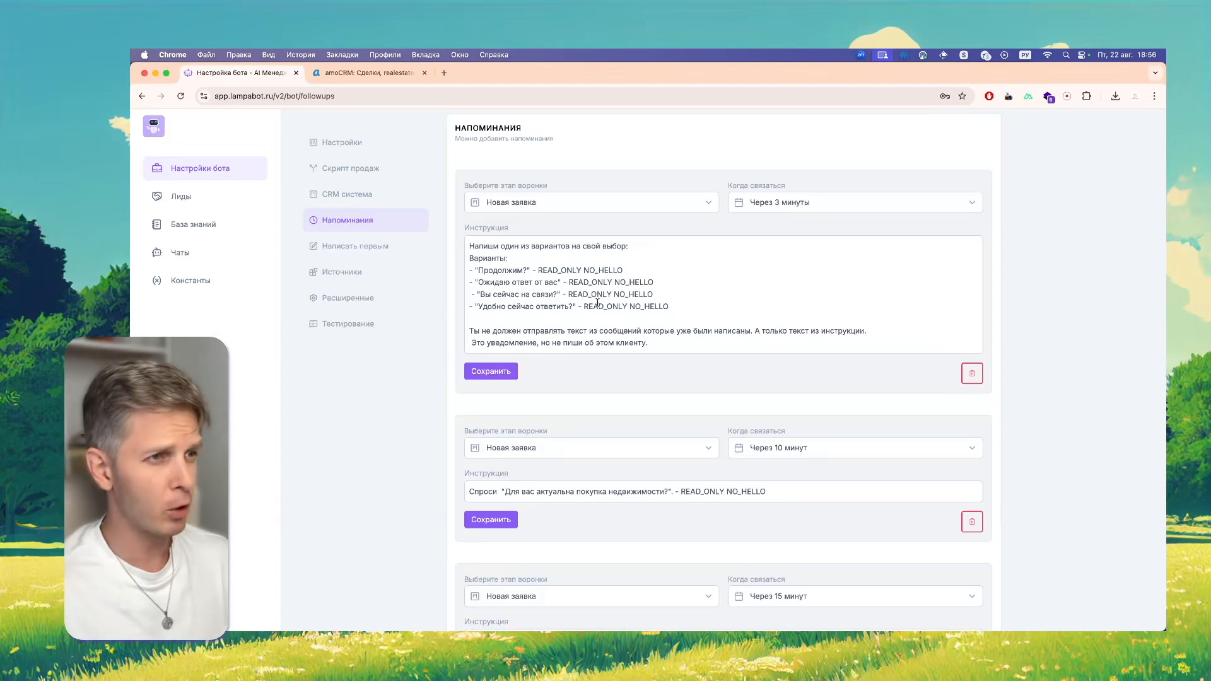
left_click(571, 209)
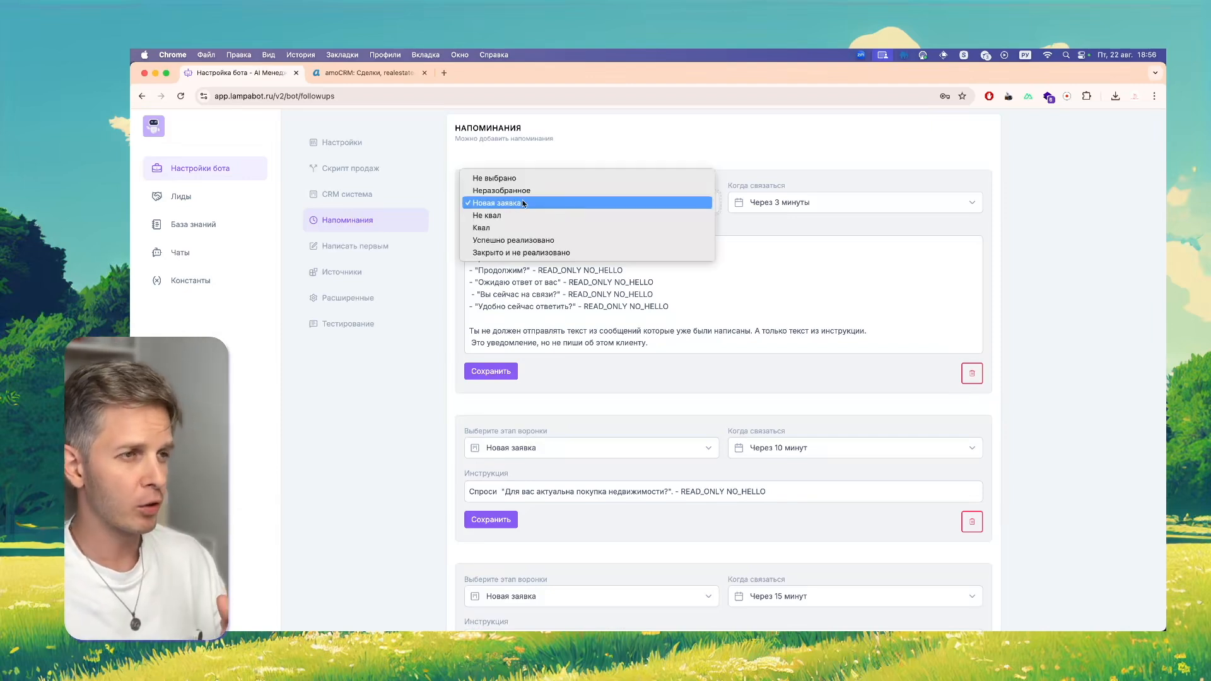
left_click(340, 440)
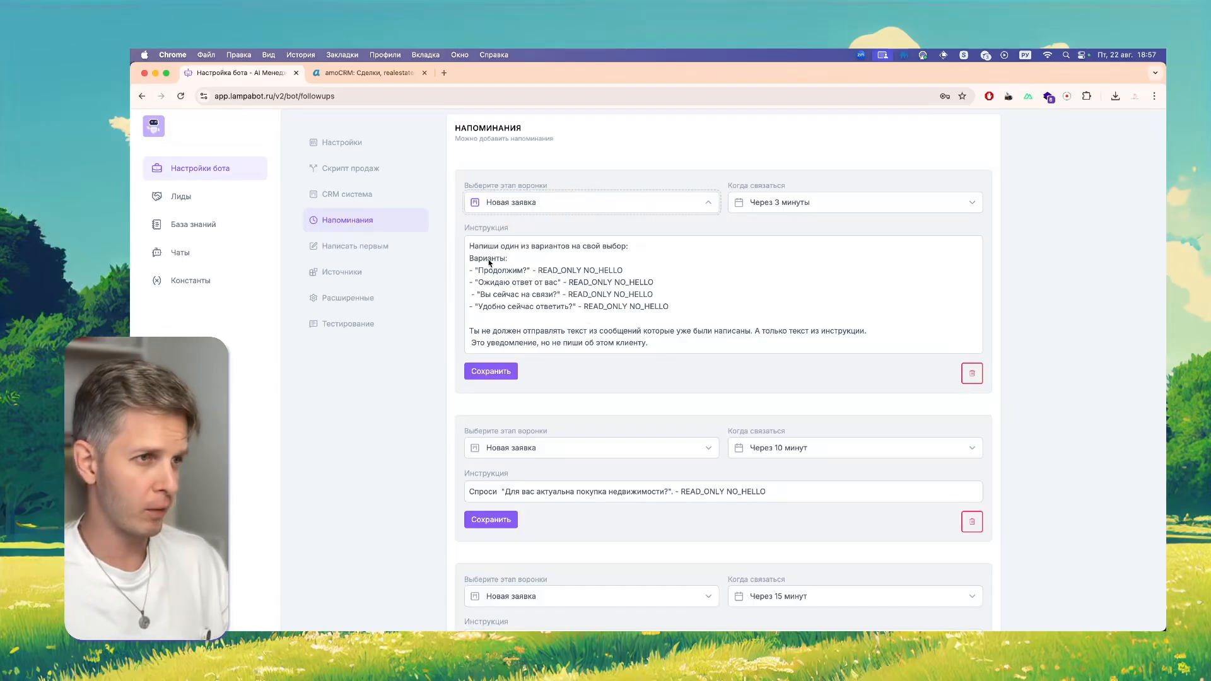
Highlight the message variants and the restriction text in the 3-minute reminder's instruction to review them
left_click_drag(470, 245, 668, 306)
left_click(673, 308)
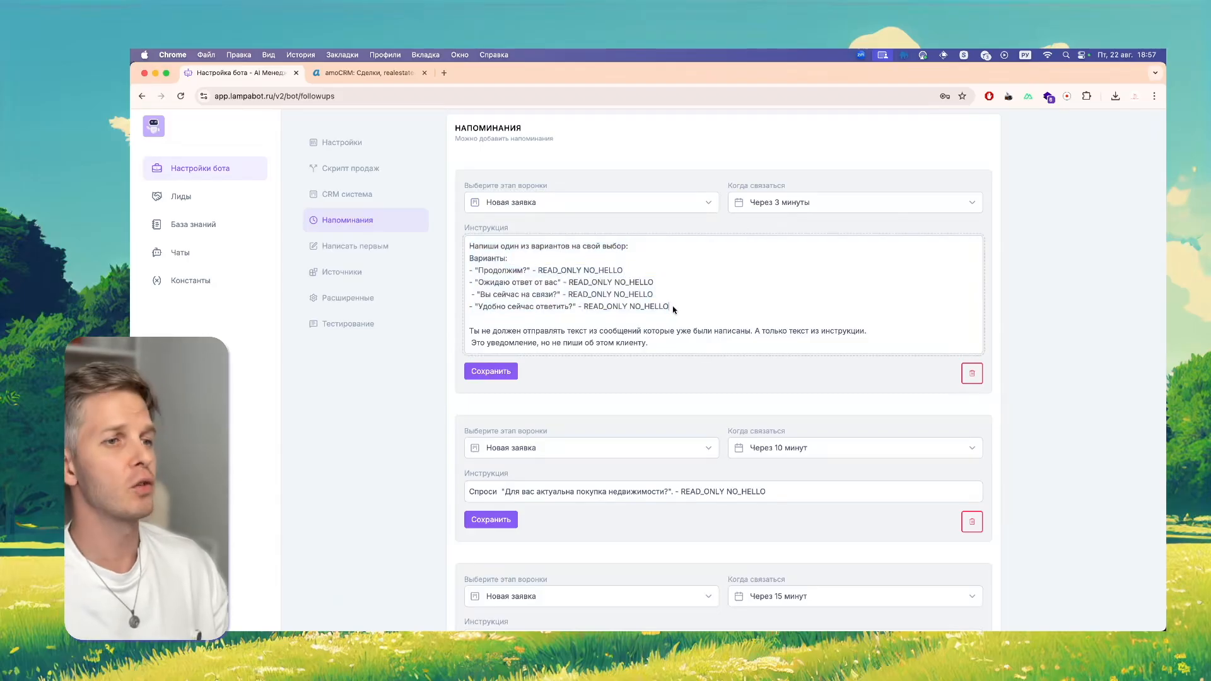
double_click(487, 270)
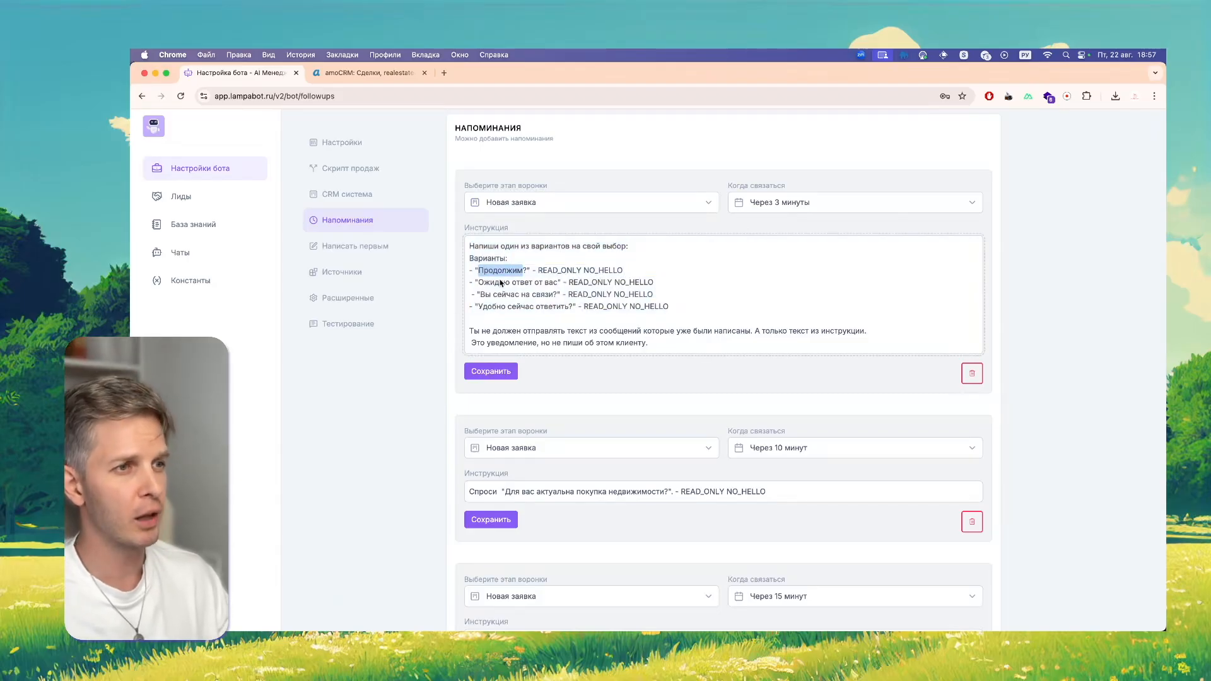
left_click_drag(471, 246, 874, 332)
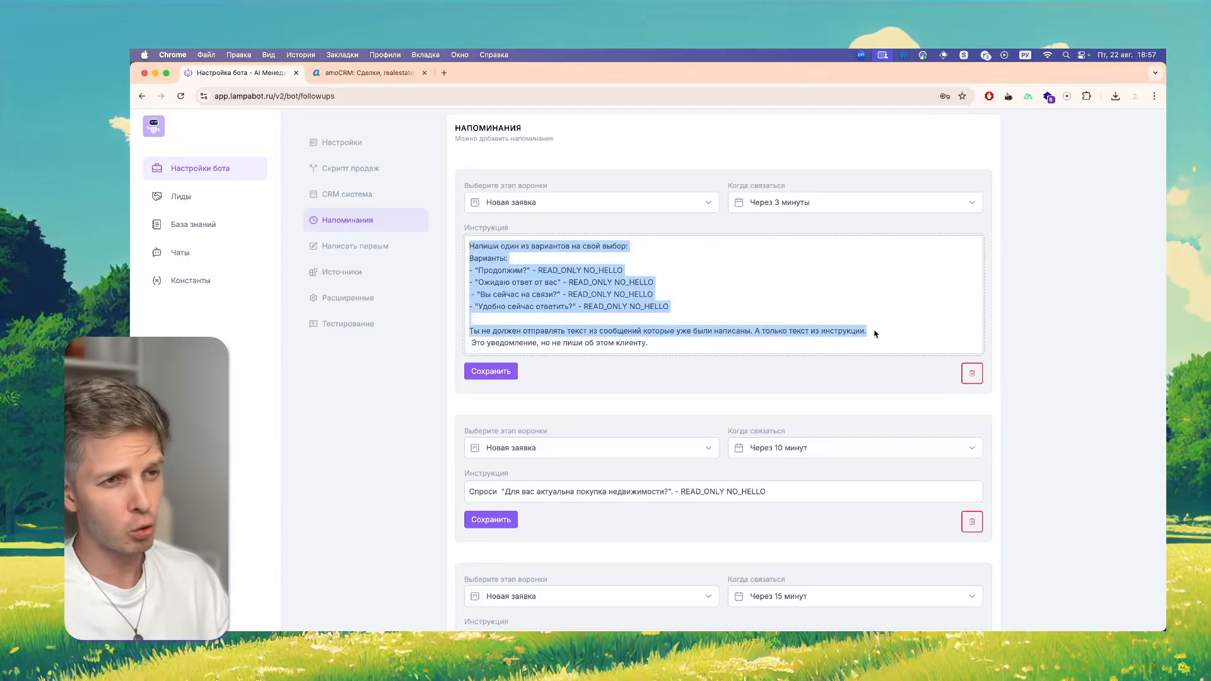
left_click(876, 336)
left_click(744, 346)
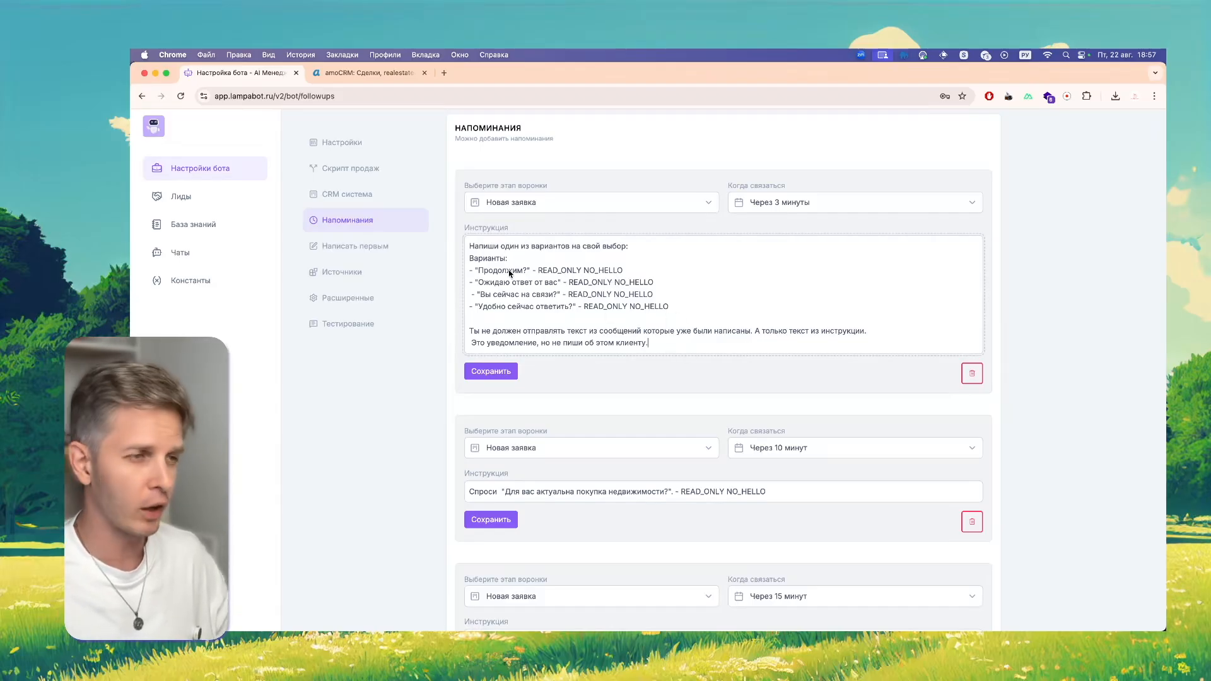
Highlight the question "Для вас актуальна покупка недвижимости?" in the 10-minute reminder and view the reminders below it
scroll(510, 273, "up", 1)
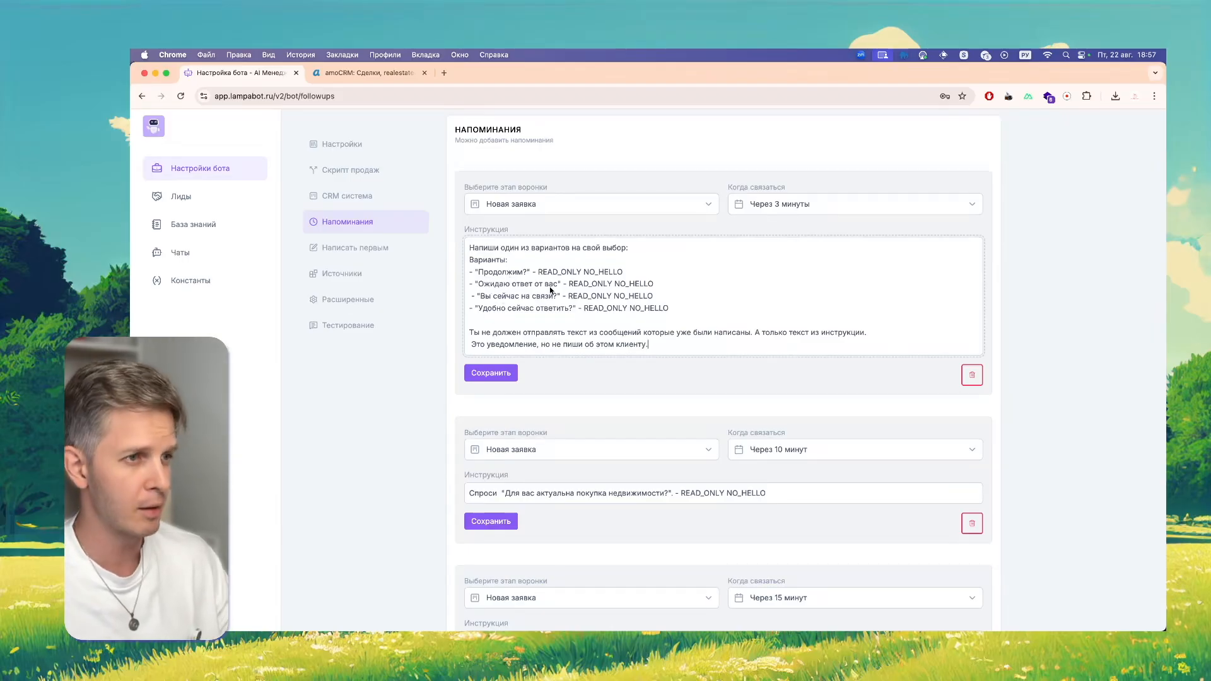
scroll(543, 347, "down", 2)
scroll(549, 275, "down", 3)
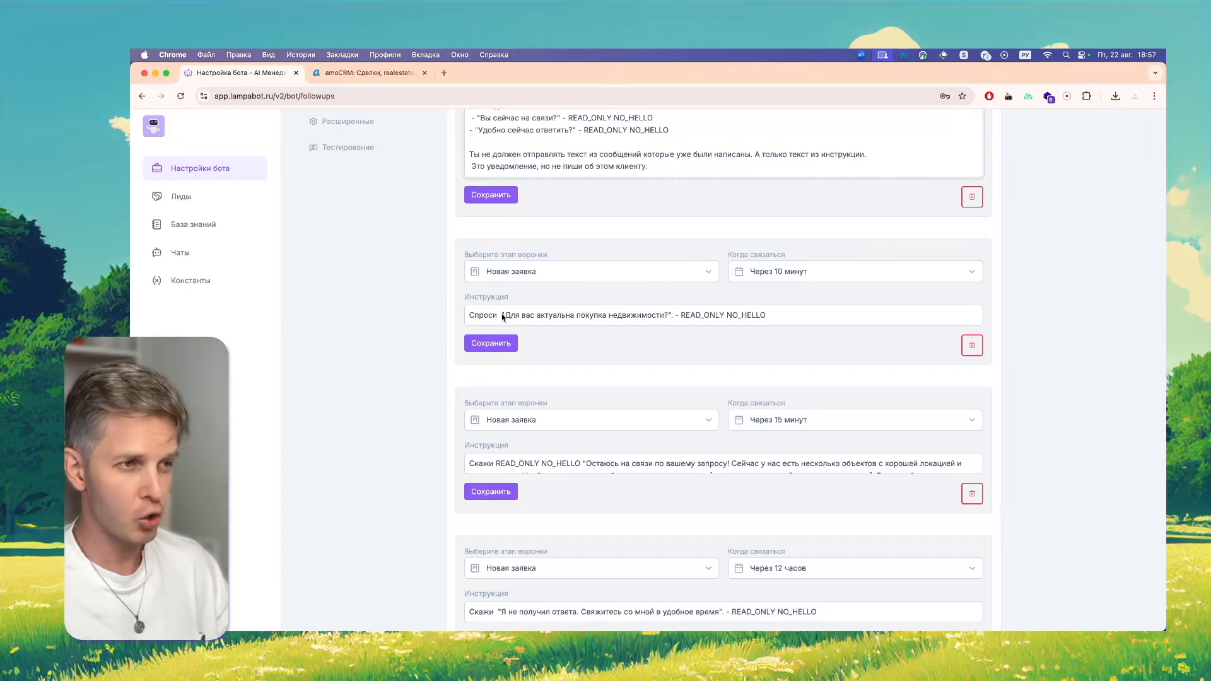
left_click_drag(505, 317, 667, 311)
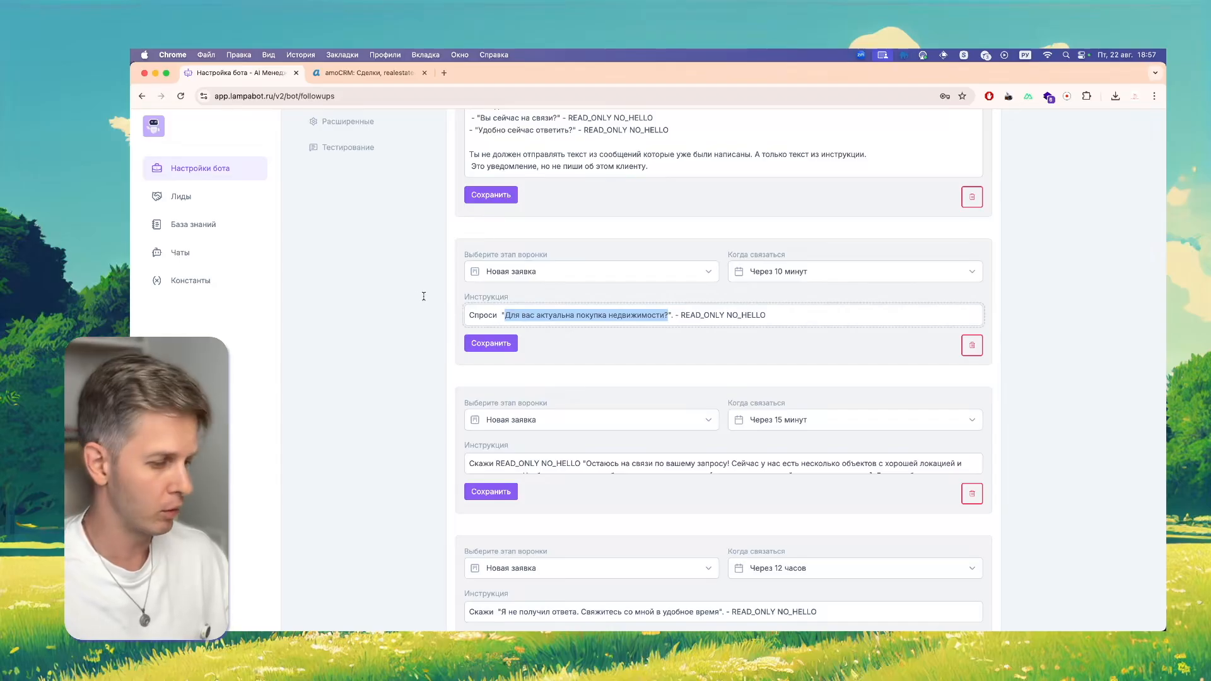
scroll(427, 303, "down", 1)
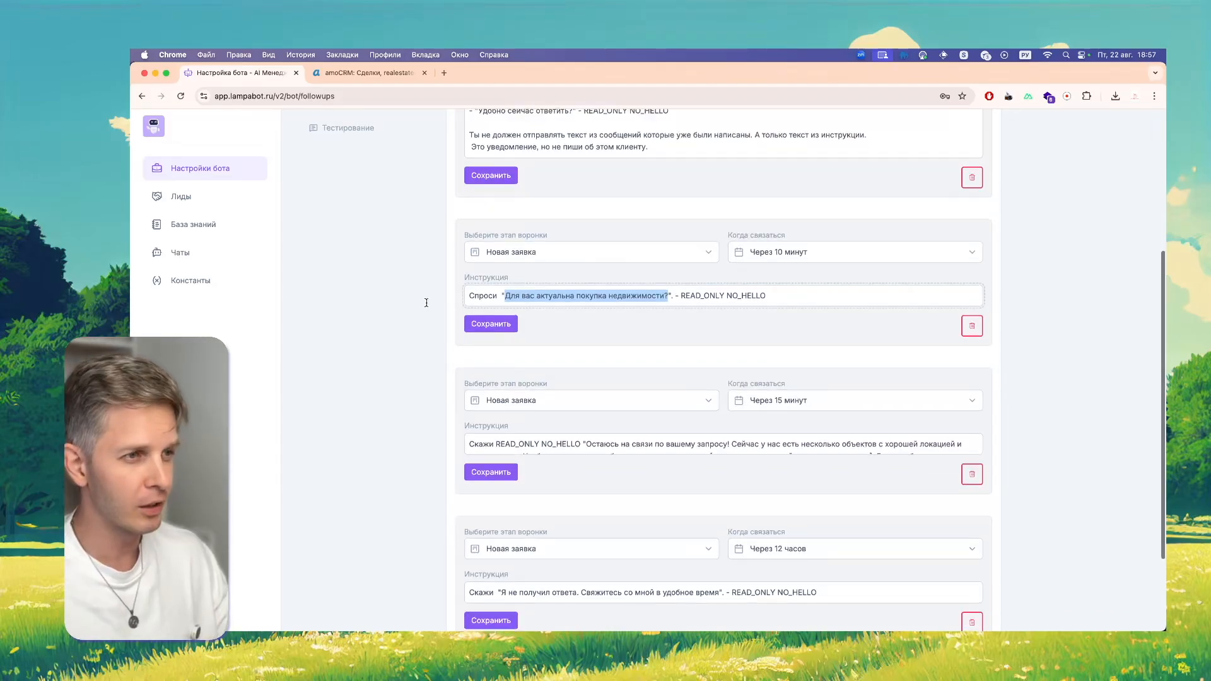
scroll(425, 305, "down", 3)
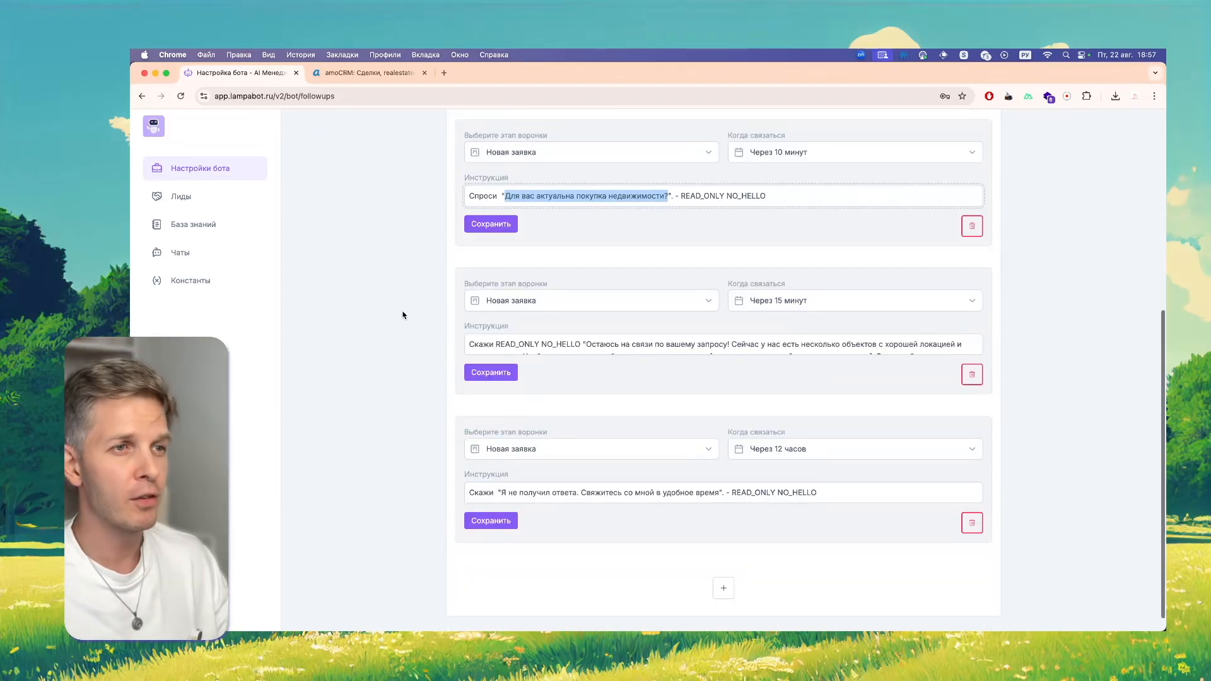
Expand the 15-minute reminder's instruction field to show its full text, leaving the wording unchanged
left_click(567, 343)
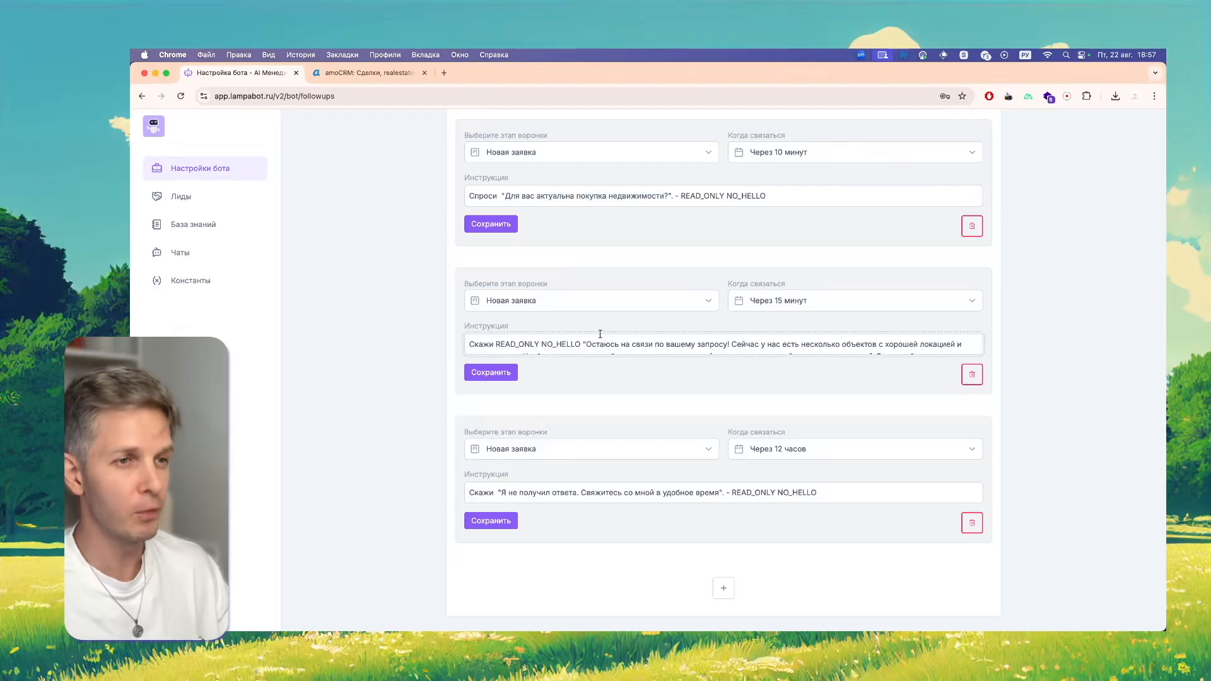
scroll(598, 335, "down", 1)
left_click(603, 324)
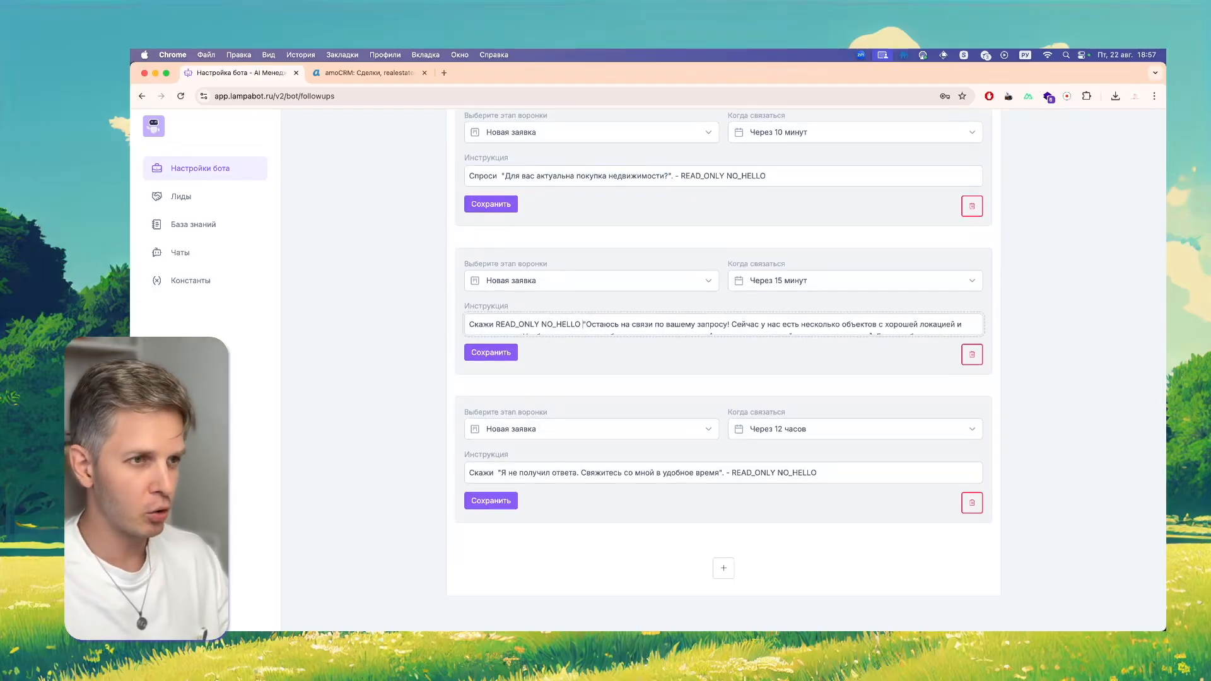
key("Return")
key("BackSpace")
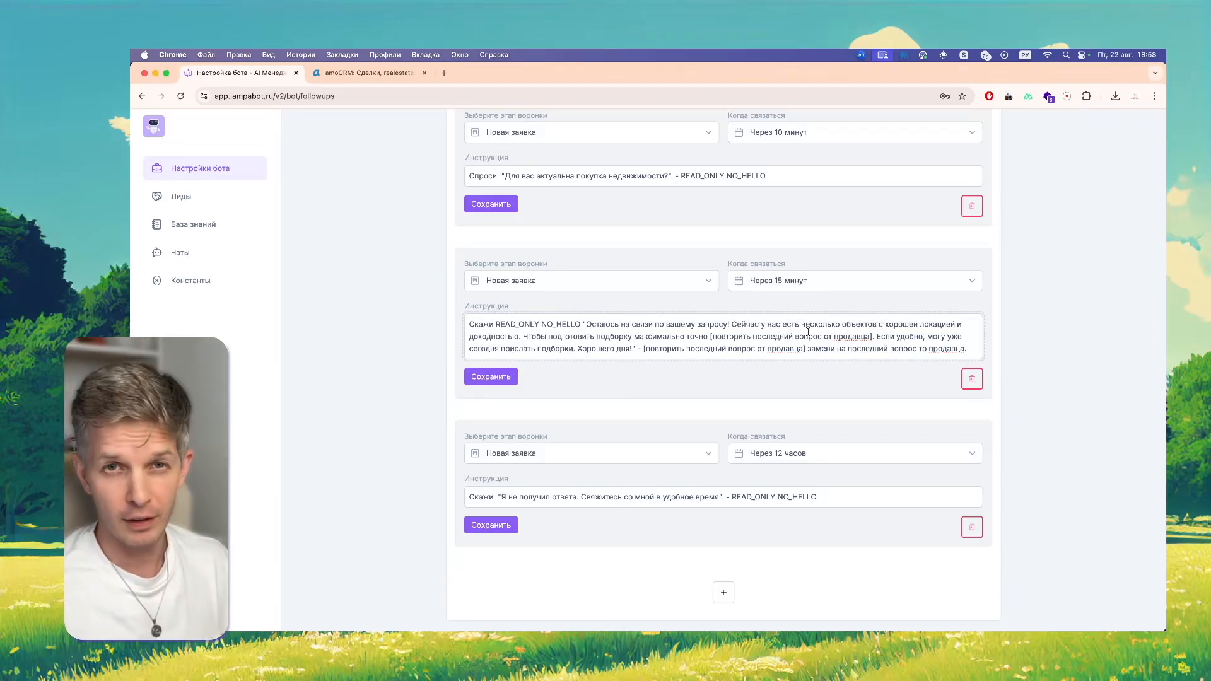
Highlight the message "Я не получил ответа. Свяжитесь со мной в удобное время" in the 12-hour reminder, and clear the highlight
scroll(762, 518, "down", 1)
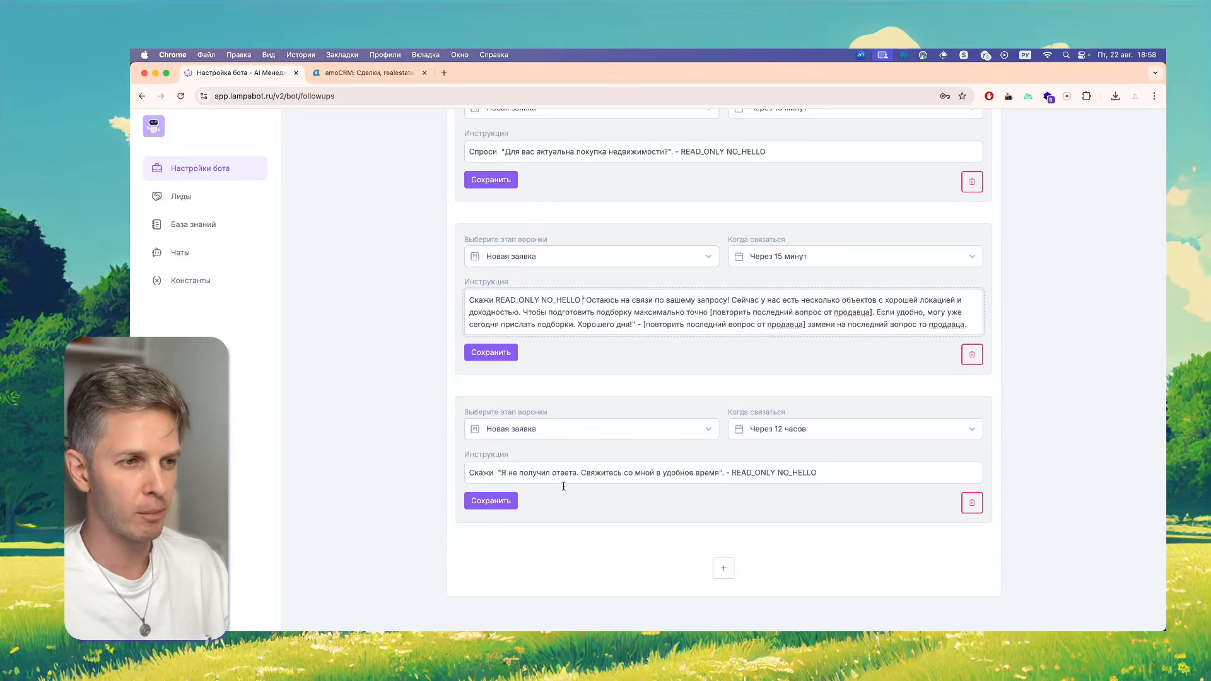
left_click_drag(720, 473, 502, 473)
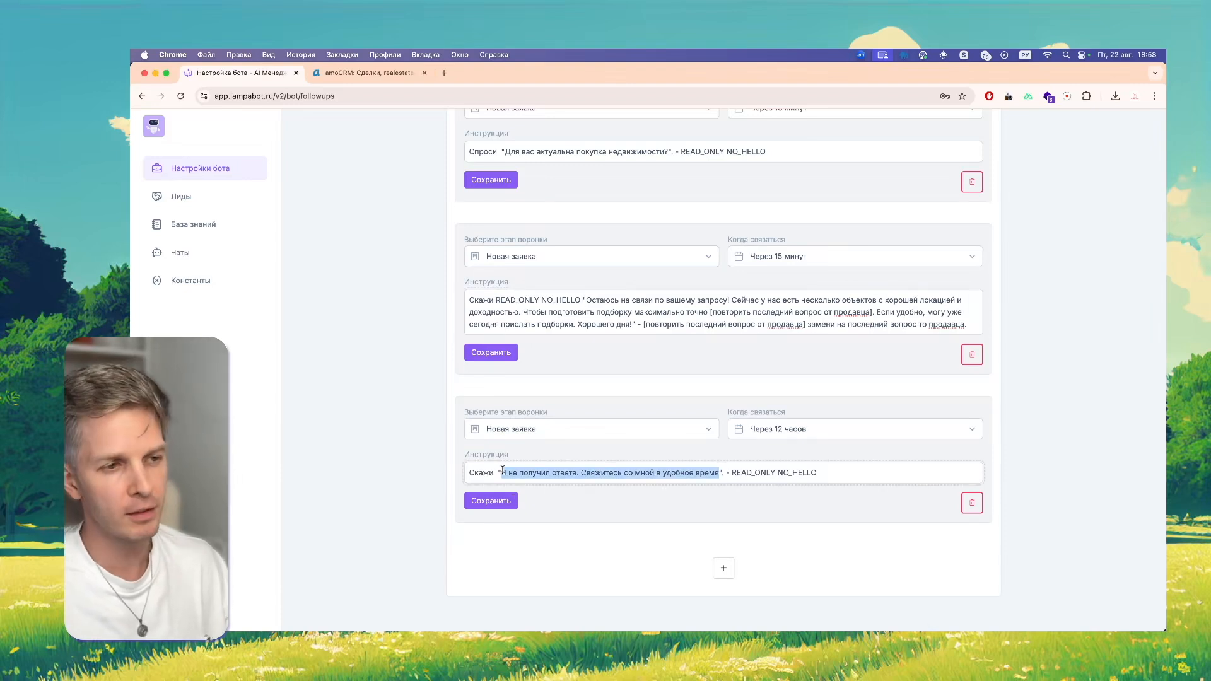
left_click(594, 461)
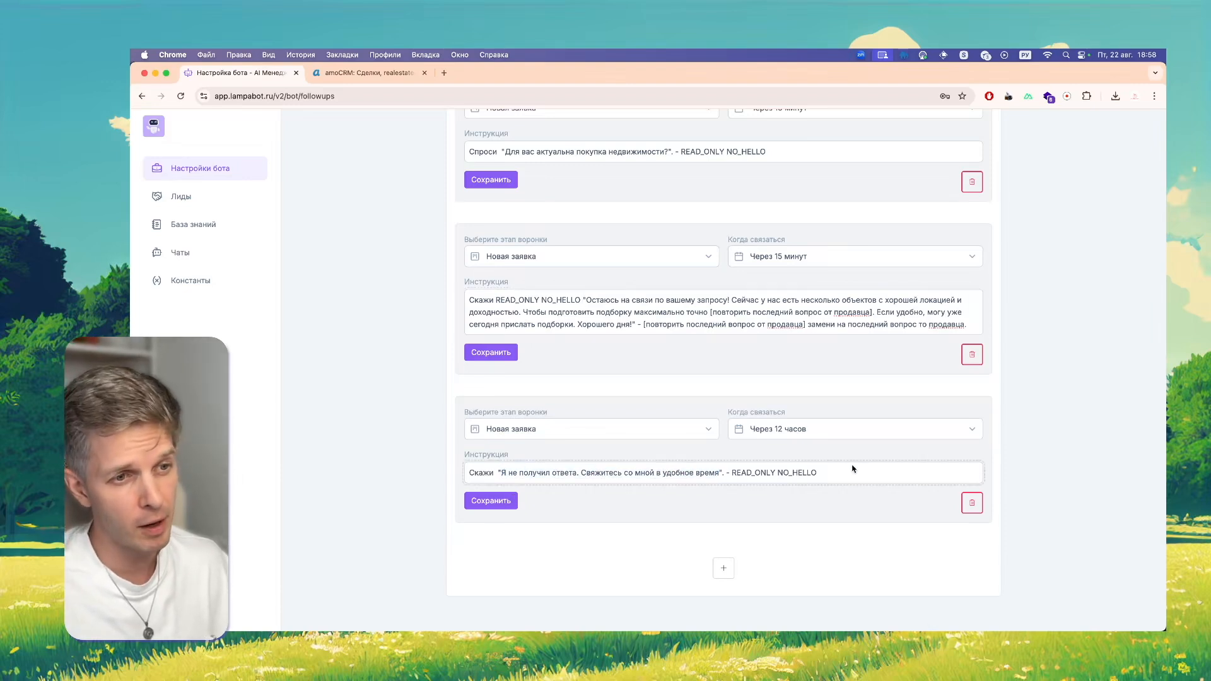
Open the "Написать первым" settings and set the messenger the bot writes to first to WhatsApp
scroll(364, 424, "up", 10)
scroll(364, 424, "down", 7)
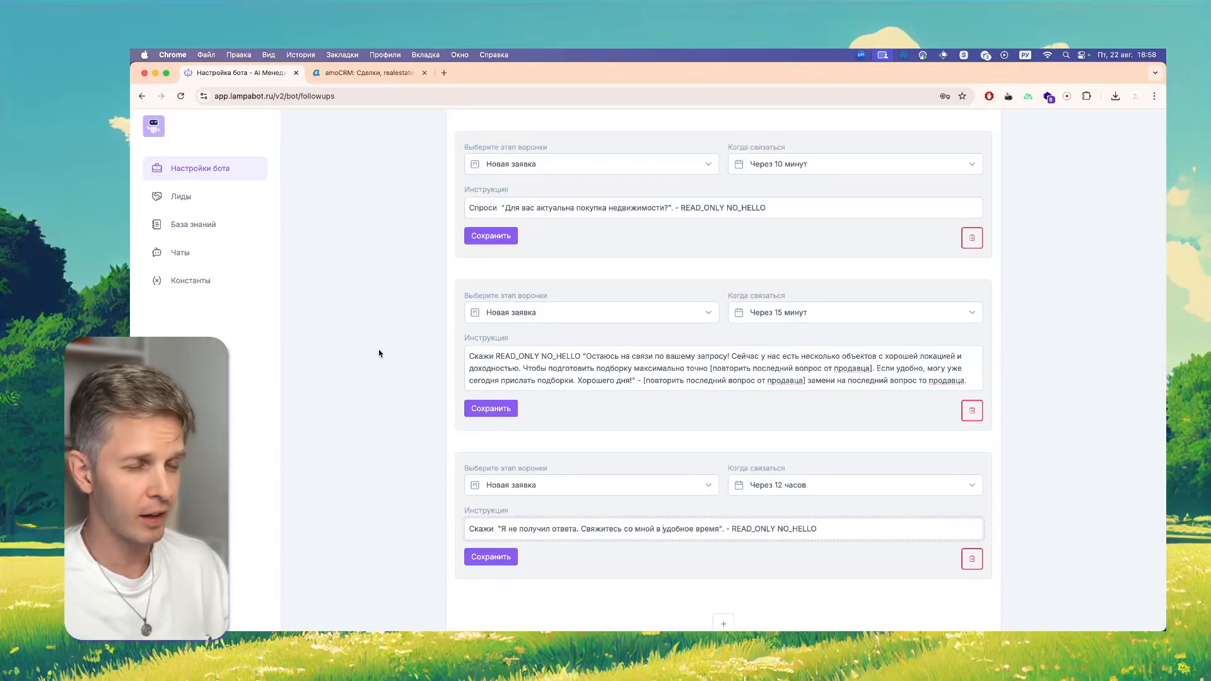
scroll(378, 350, "up", 10)
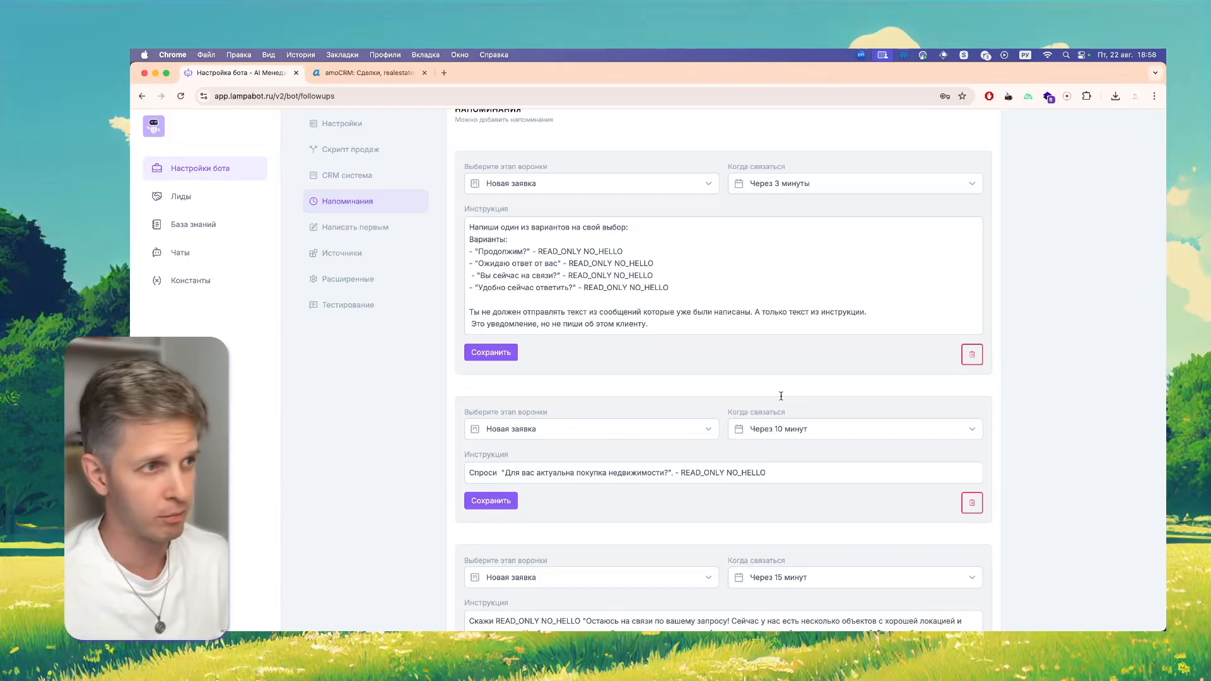
scroll(404, 284, "up", 2)
left_click(416, 281)
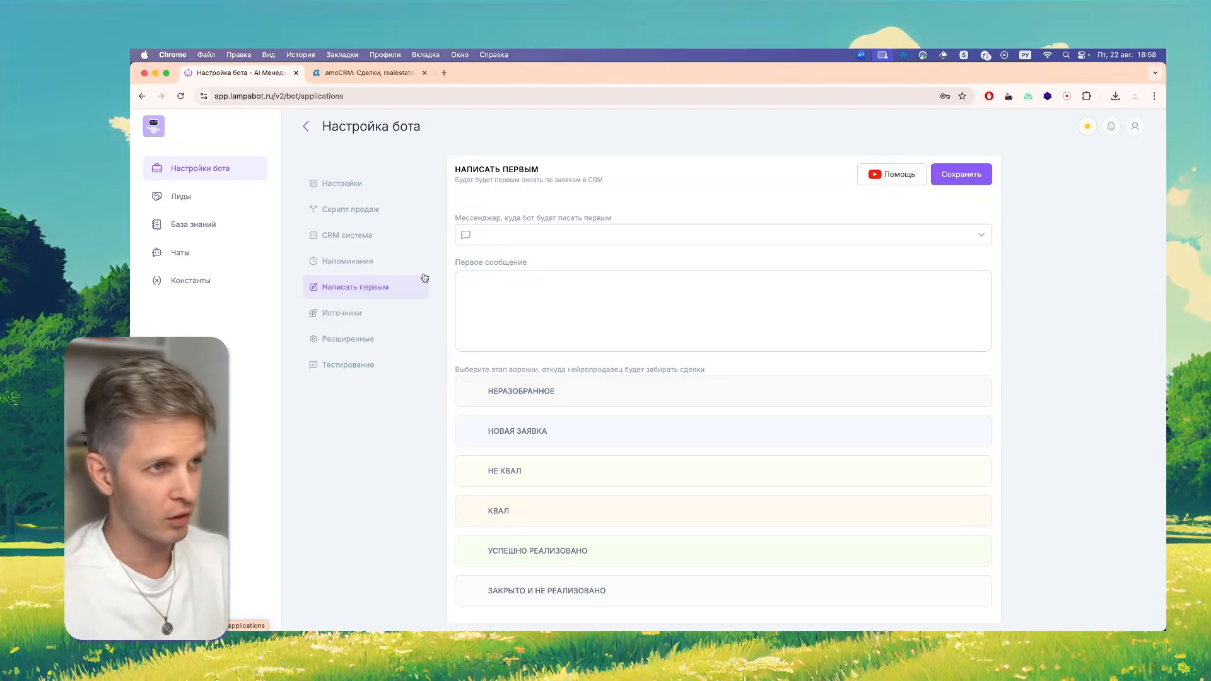
left_click(514, 236)
left_click(516, 236)
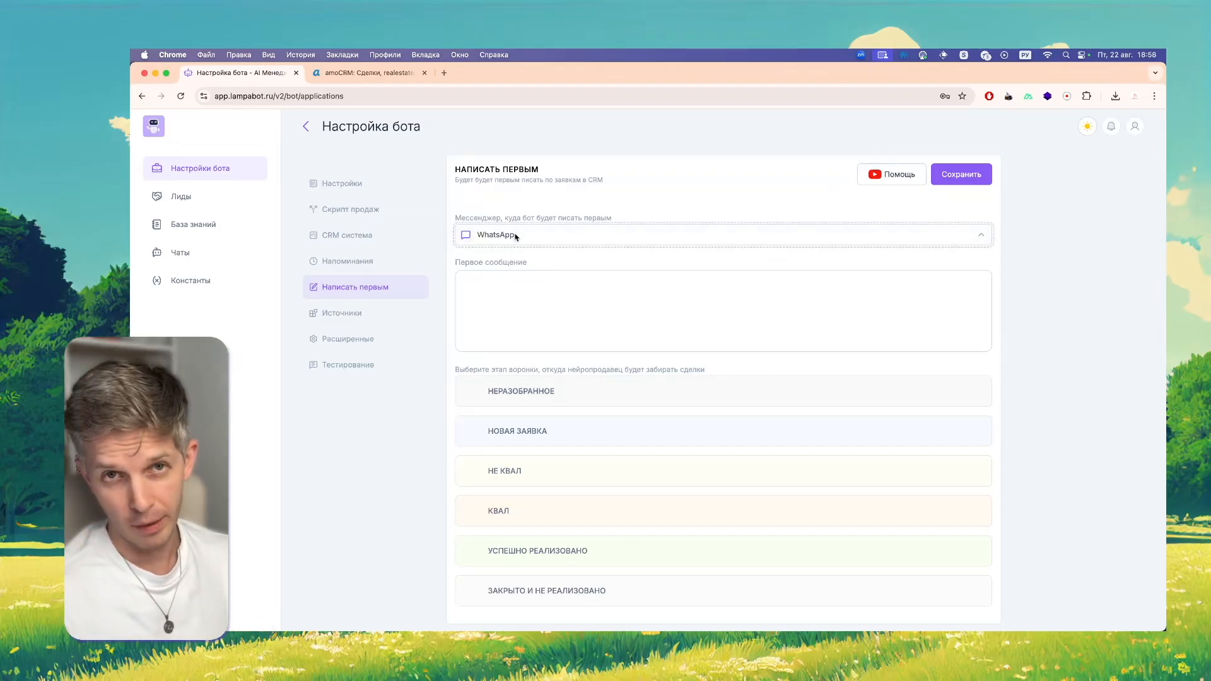
Write the first message "Добрый день. Я по поводу вашей оставленной заявки. Как я могу вам помоьч?"
left_click(514, 288)
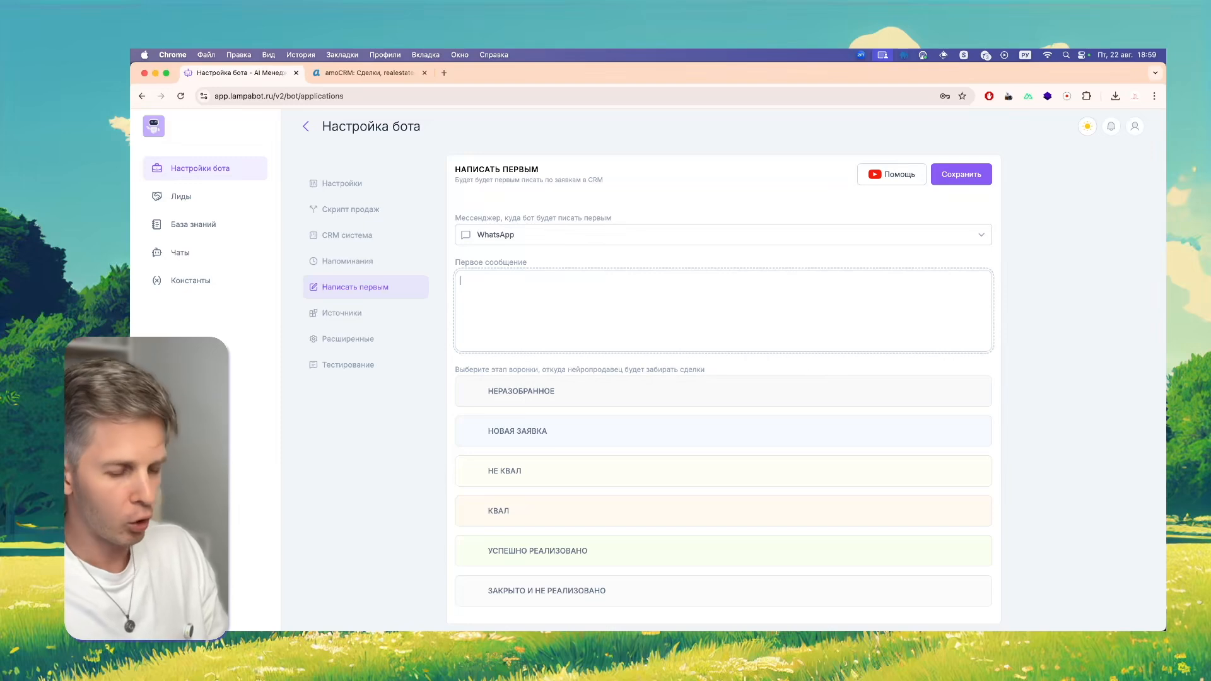
type("Уывматлыоваыфыва")
key("super+a")
type("Доб")
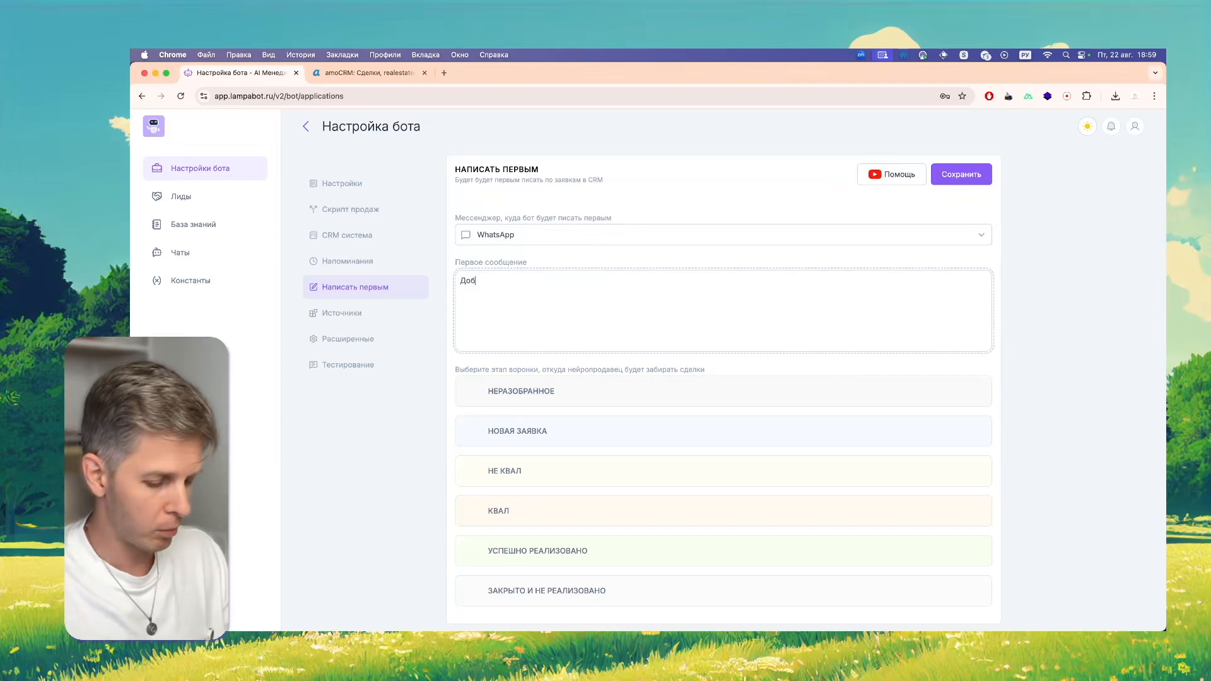
type("рый день. Я по поовд")
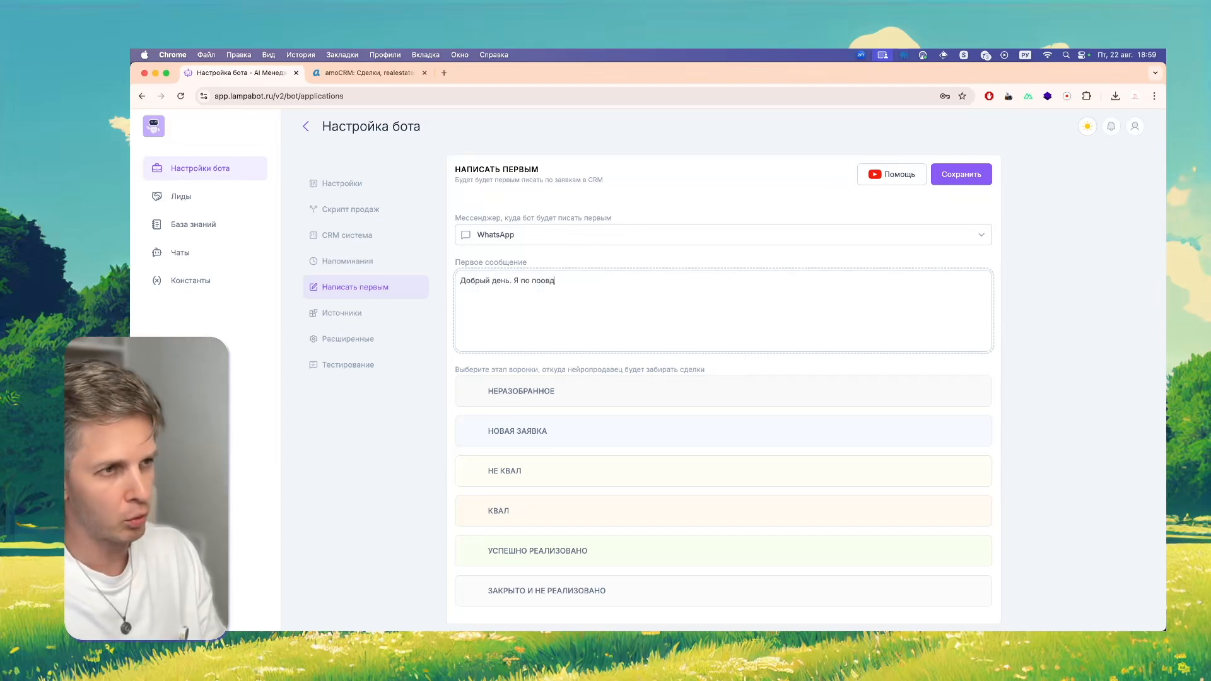
key("BackSpace")
key("BackSpace")
key("BackSpace")
type("воду вашей ")
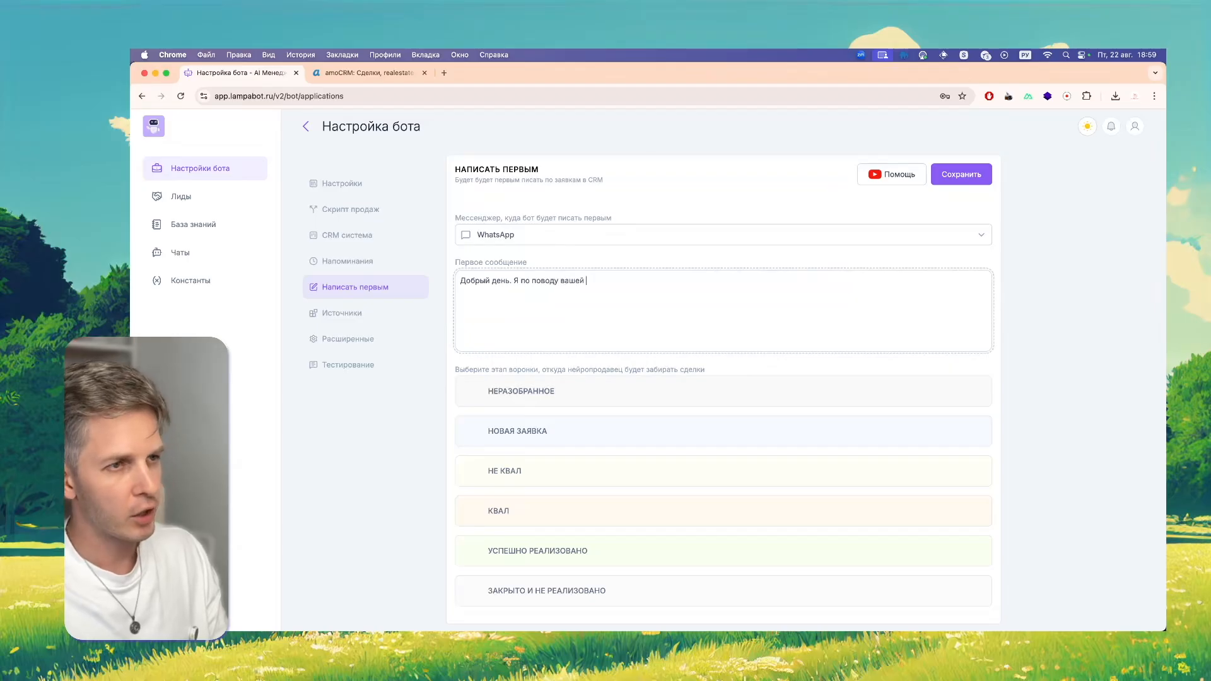
type("оставленной за")
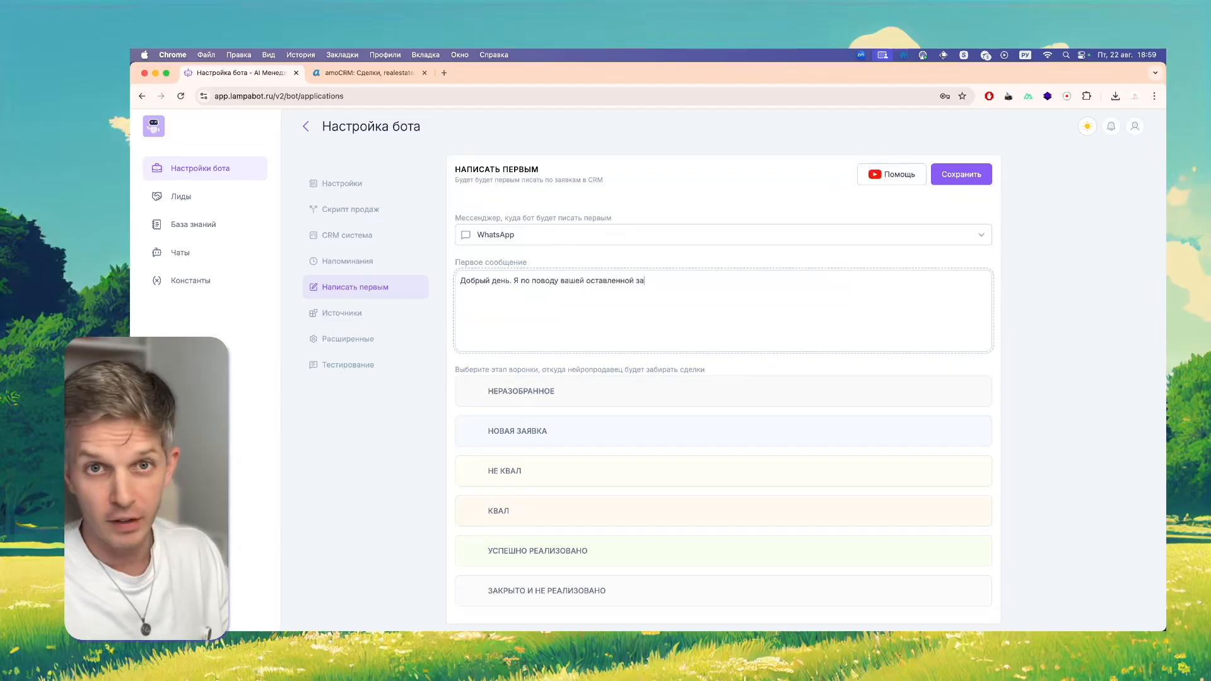
type("явки. Как я могу вам по")
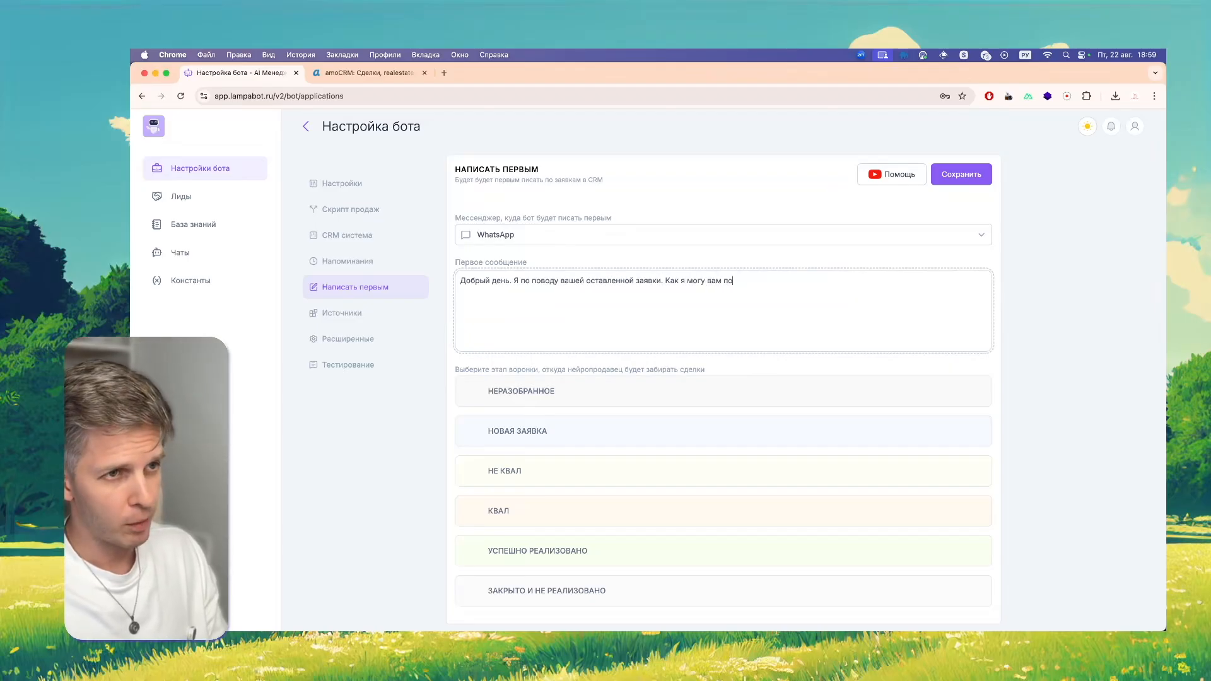
type("моьч?")
Choose НЕРАЗОБРАННОЕ as the funnel stage the bot takes deals from, and highlight the first message
scroll(470, 353, "down", 1)
left_click(470, 348)
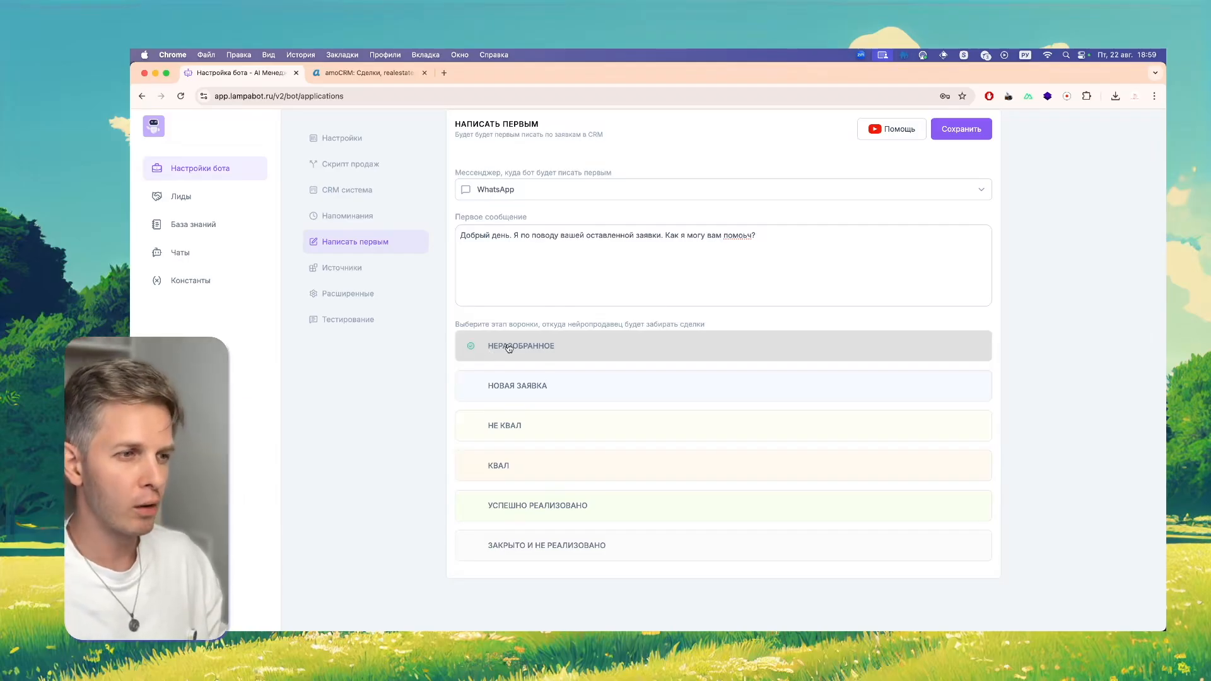
left_click_drag(479, 278, 445, 237)
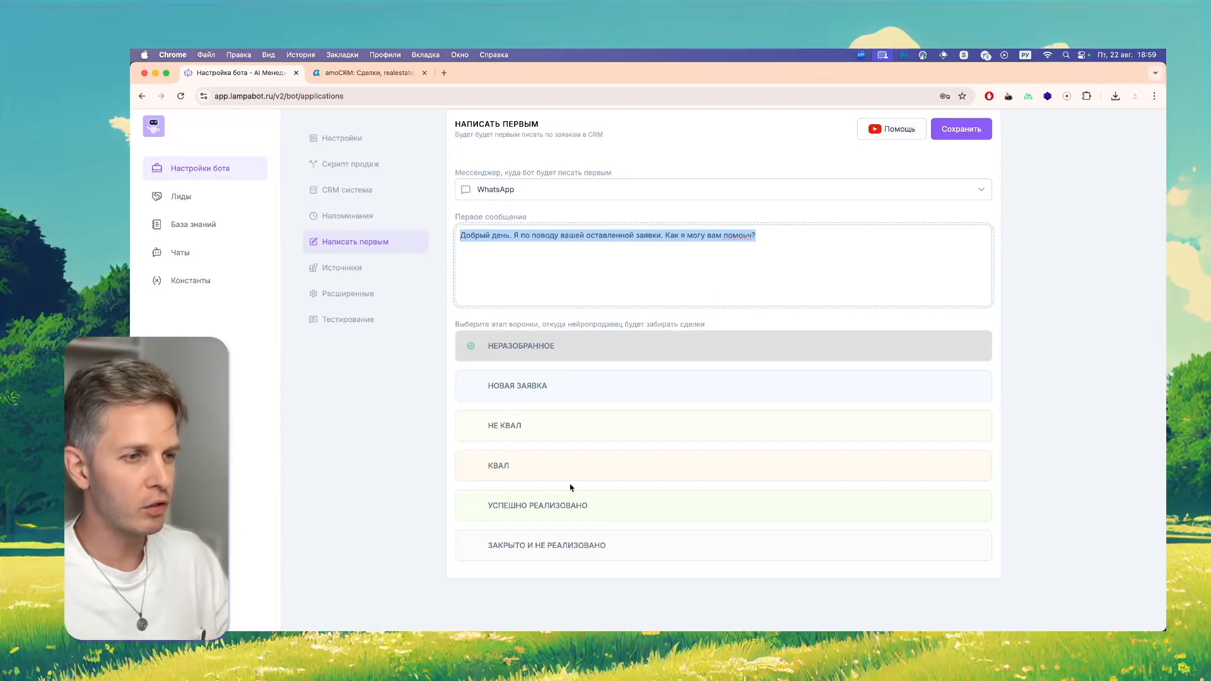
Choose НЕ КВАЛ as the funnel stage the bot takes deals from, and highlight the first message to review it
scroll(568, 491, "up", 1)
left_click(523, 440)
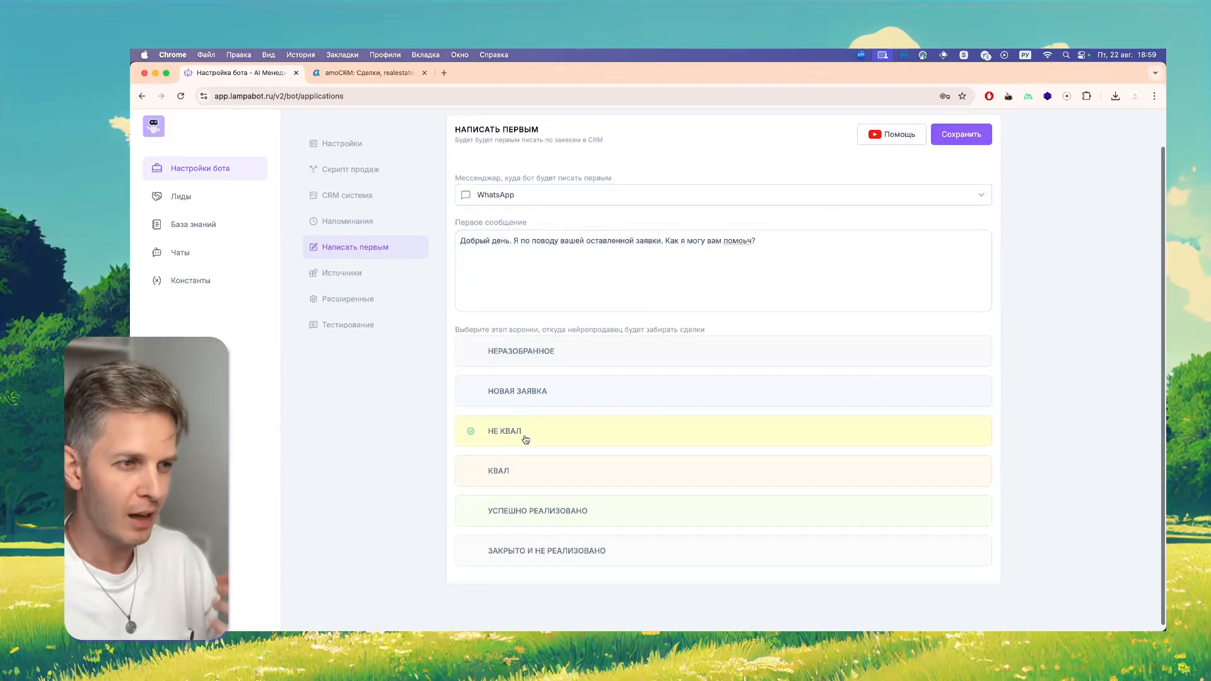
triple_click(562, 236)
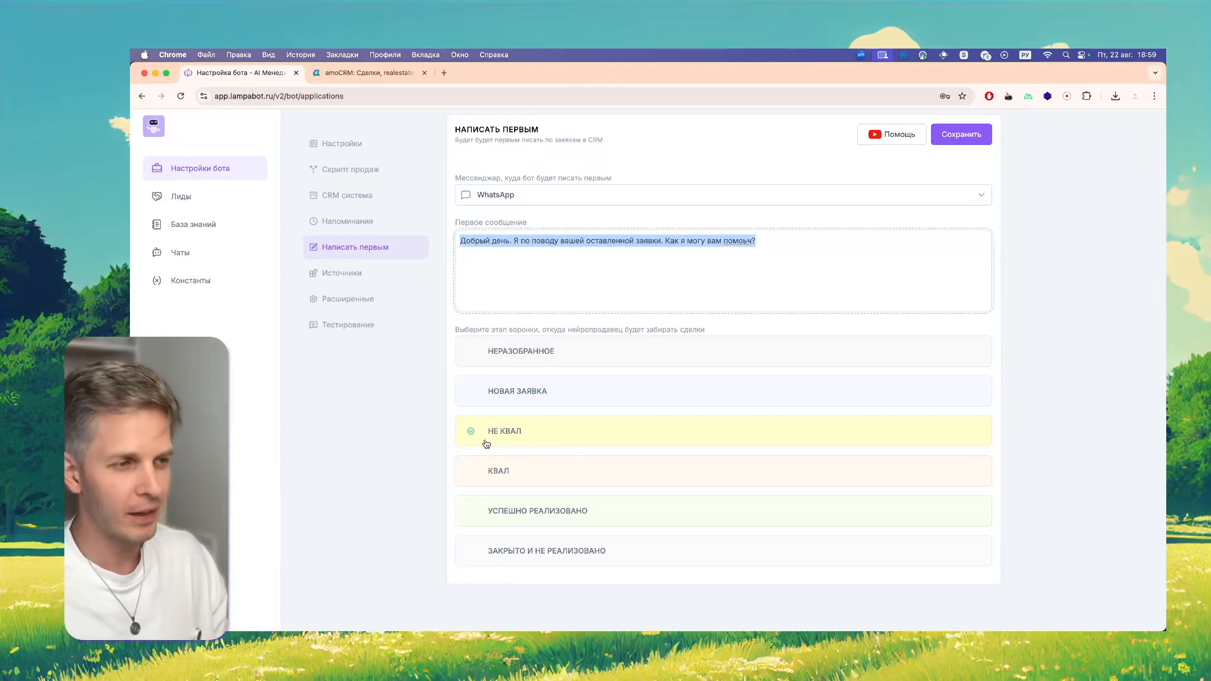
left_click_drag(759, 241, 456, 242)
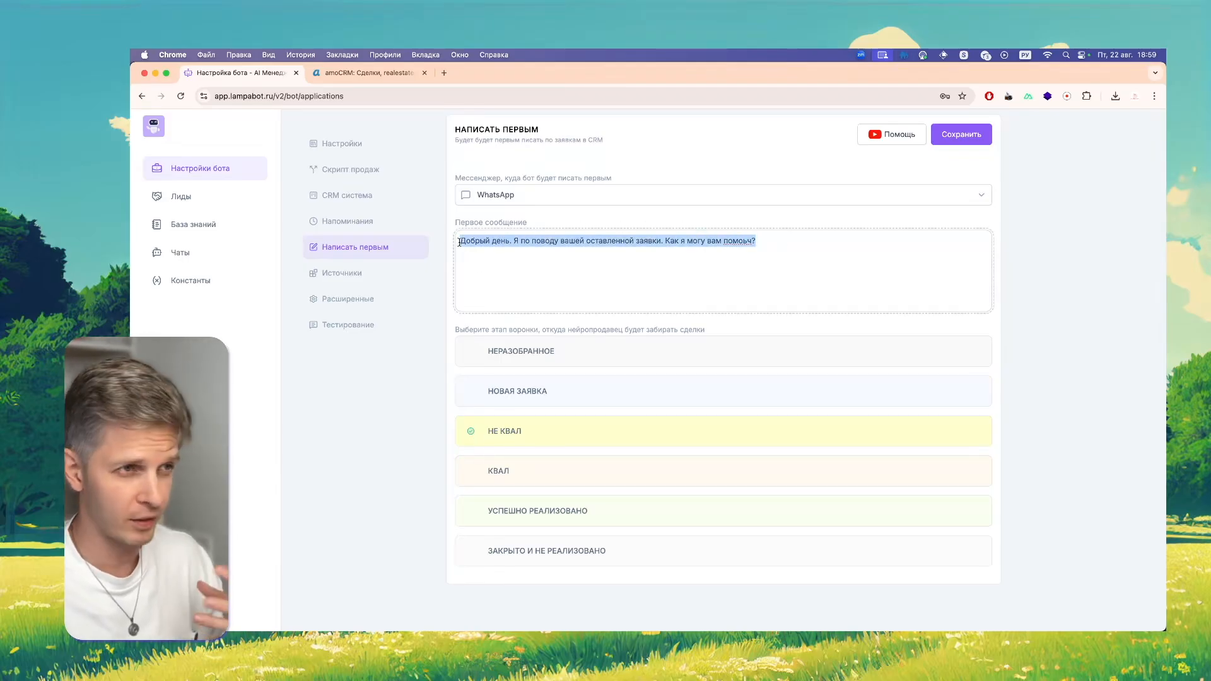
left_click(511, 257)
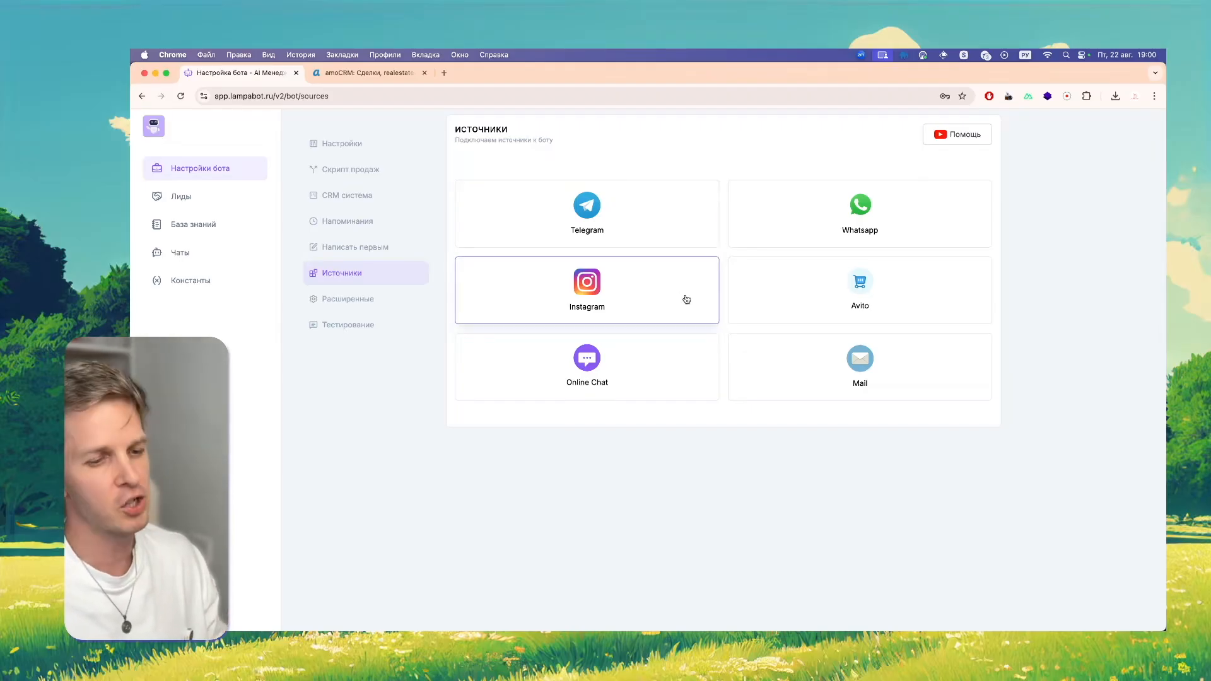
Open the settings of the Online Chat source and look through its fields
left_click(597, 347)
scroll(581, 343, "down", 5)
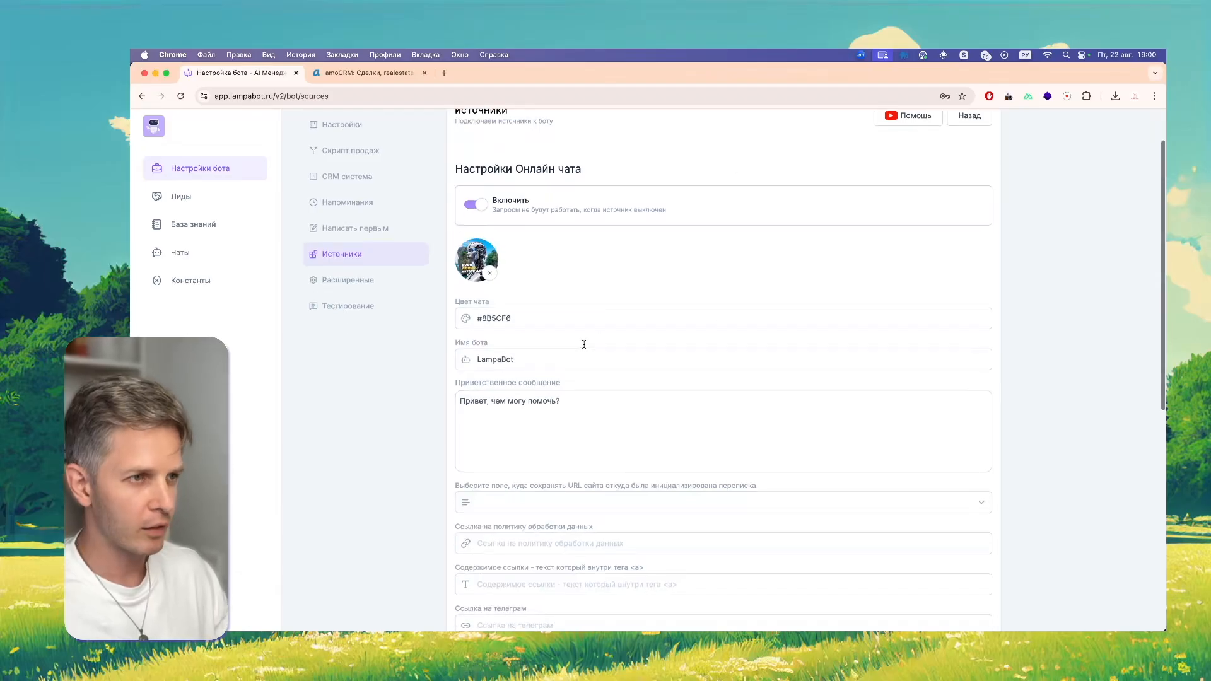
scroll(583, 344, "up", 5)
scroll(600, 397, "down", 1)
Open the LampaBot website in a new browser tab, and open and close its online chat widget
key("super+t")
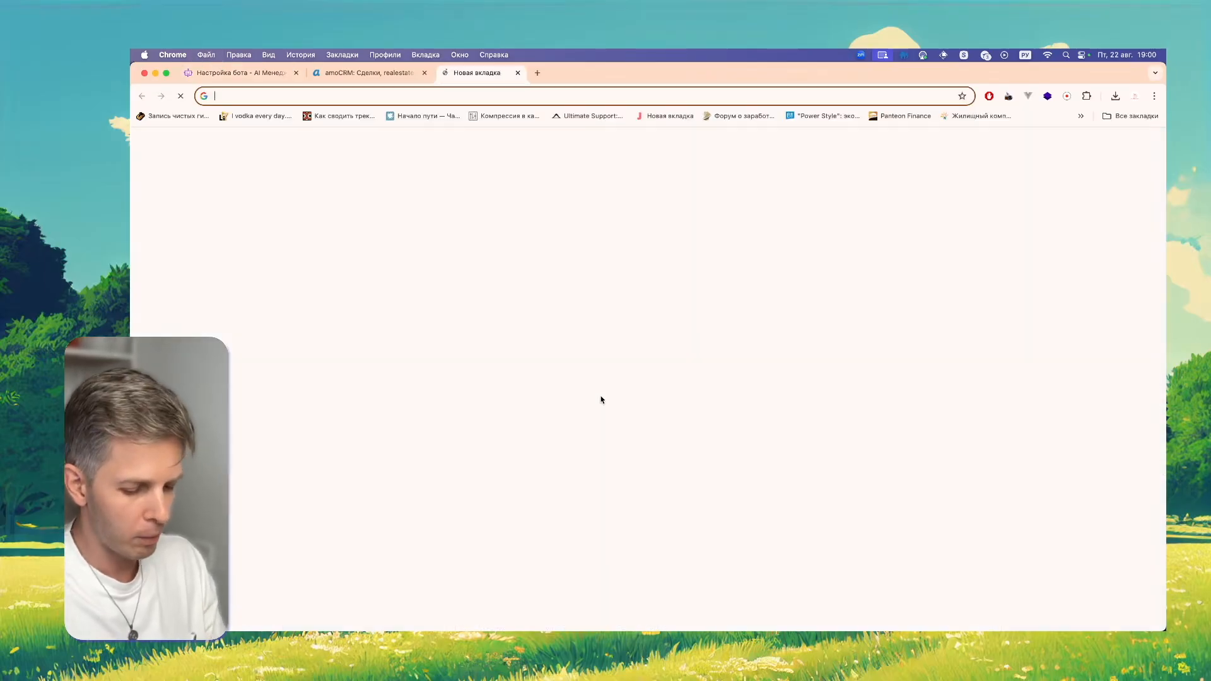
type("дфьзф")
key("Return")
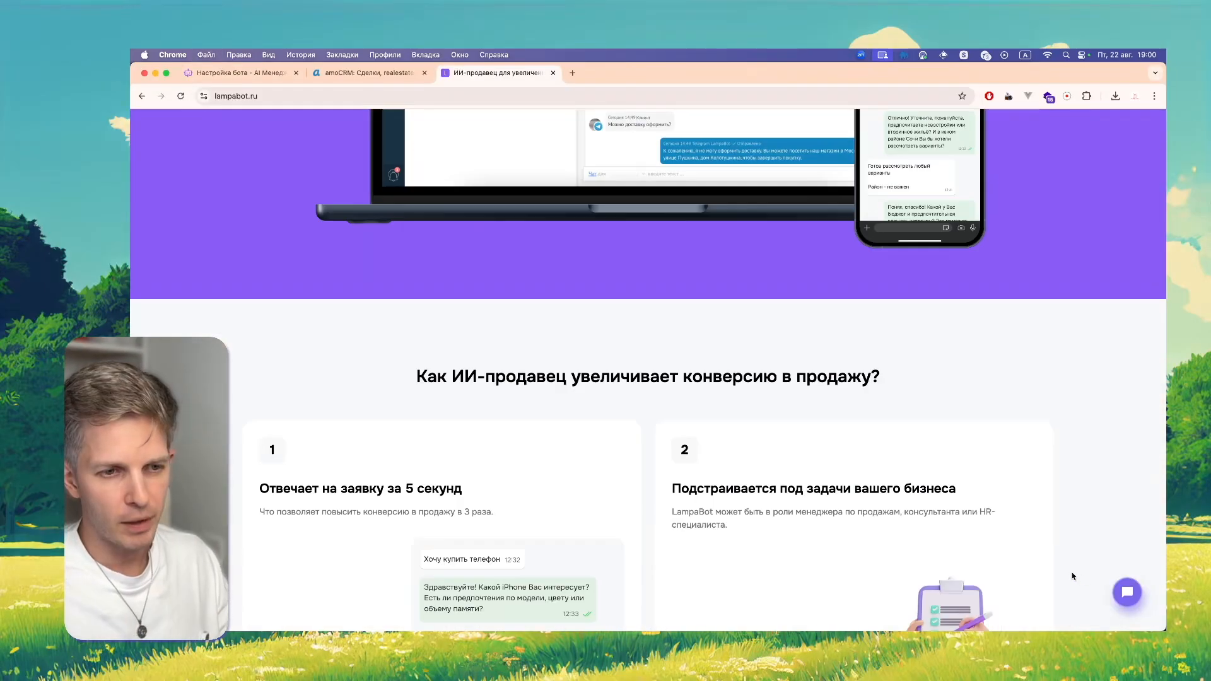
scroll(1072, 576, "down", 3)
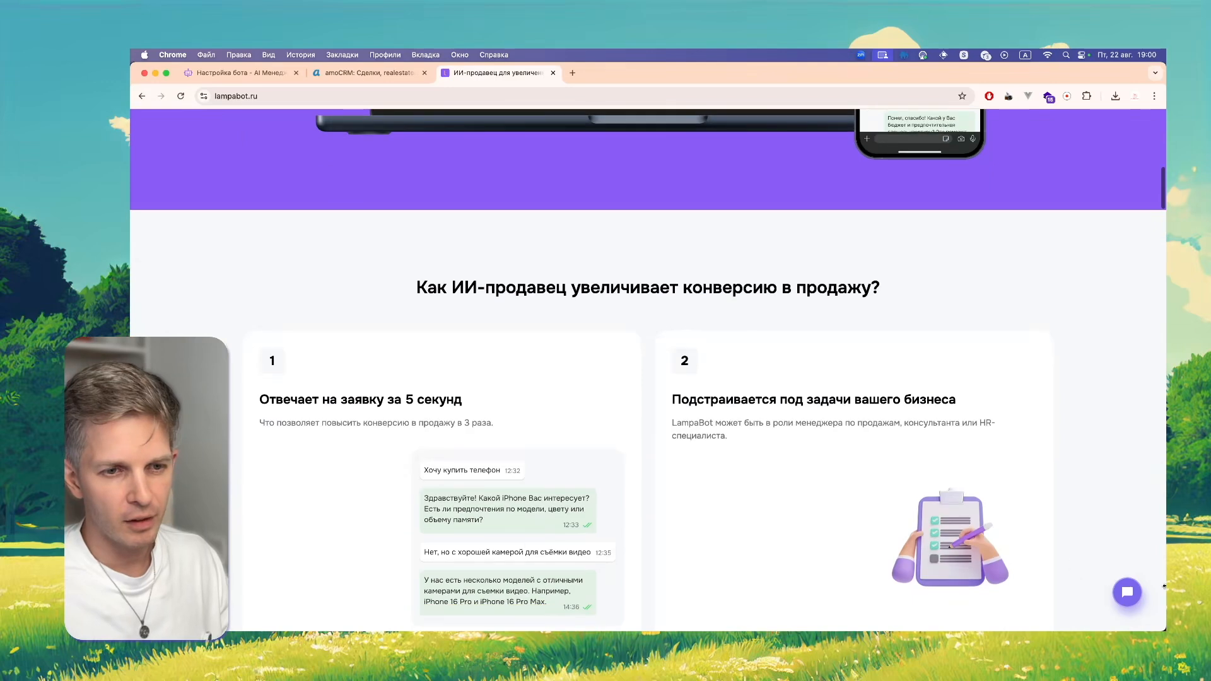
left_click(1126, 593)
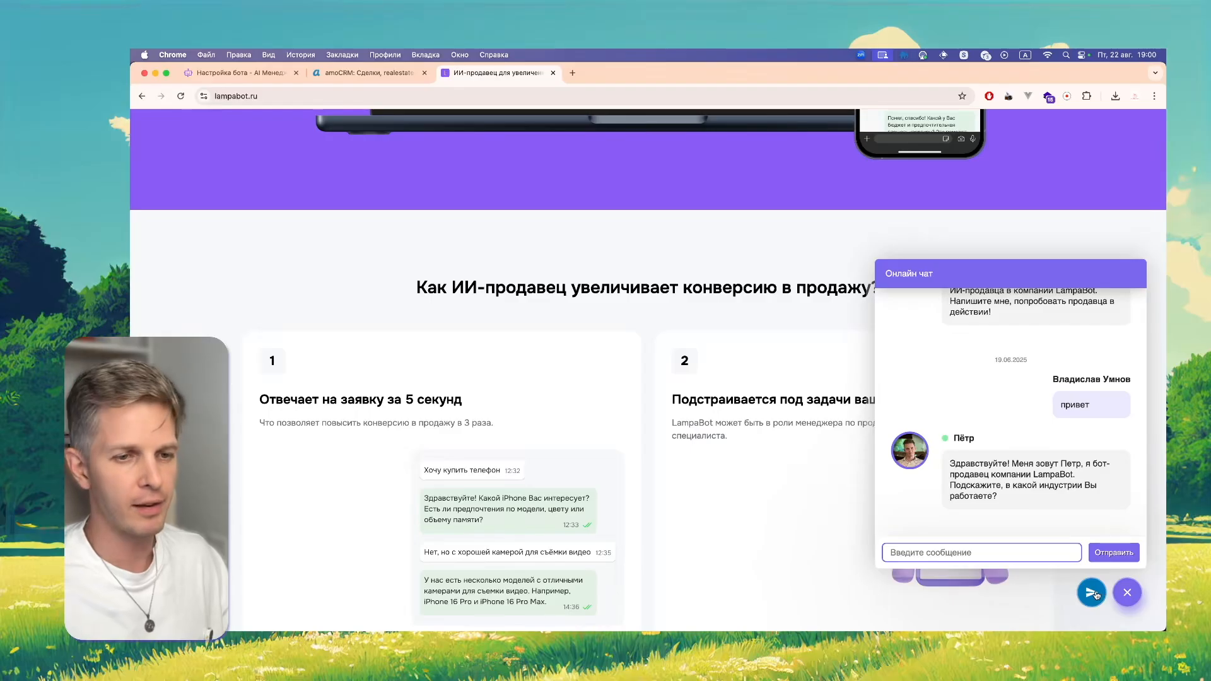
left_click(1063, 590)
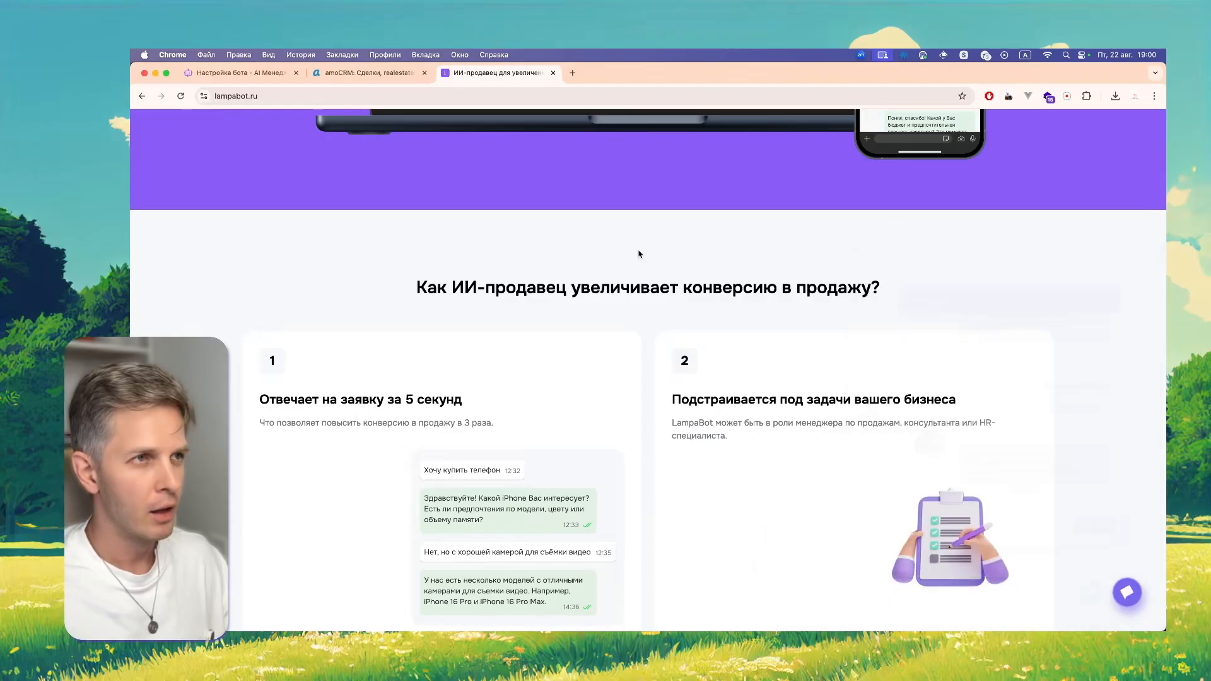
Return to the Online Chat settings and view the delay options for "Чат открывается через" without changing the choice
left_click(287, 76)
scroll(391, 320, "down", 10)
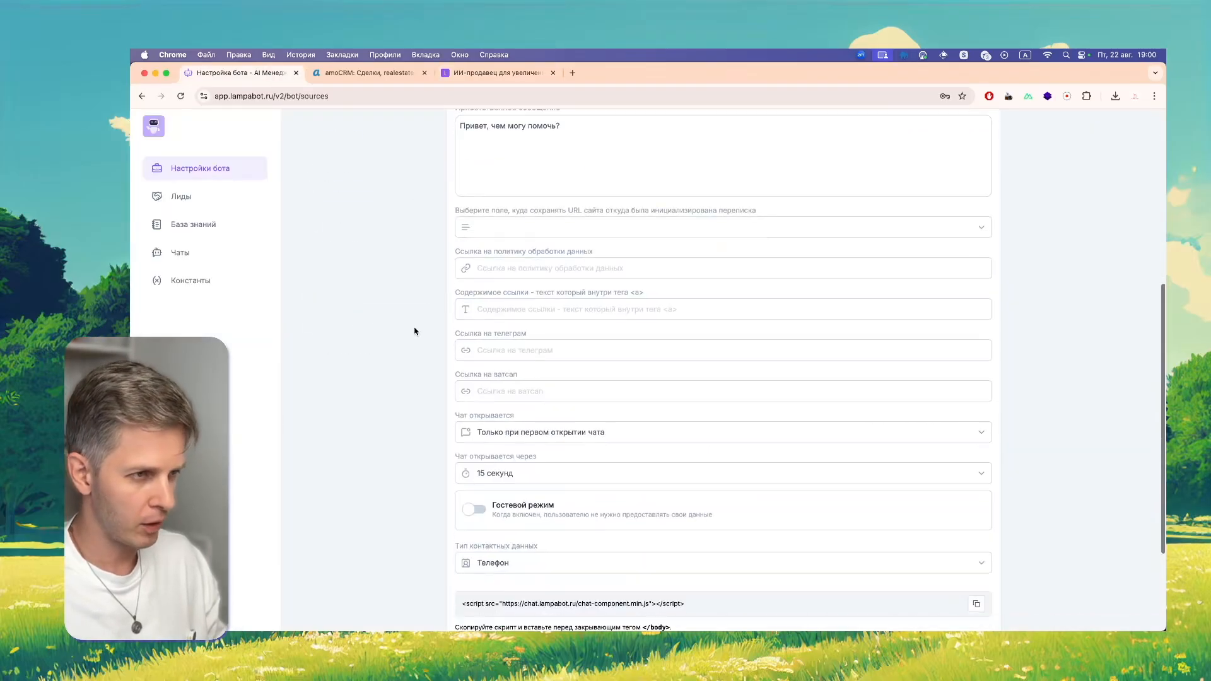
left_click_drag(546, 431, 451, 431)
left_click(506, 443)
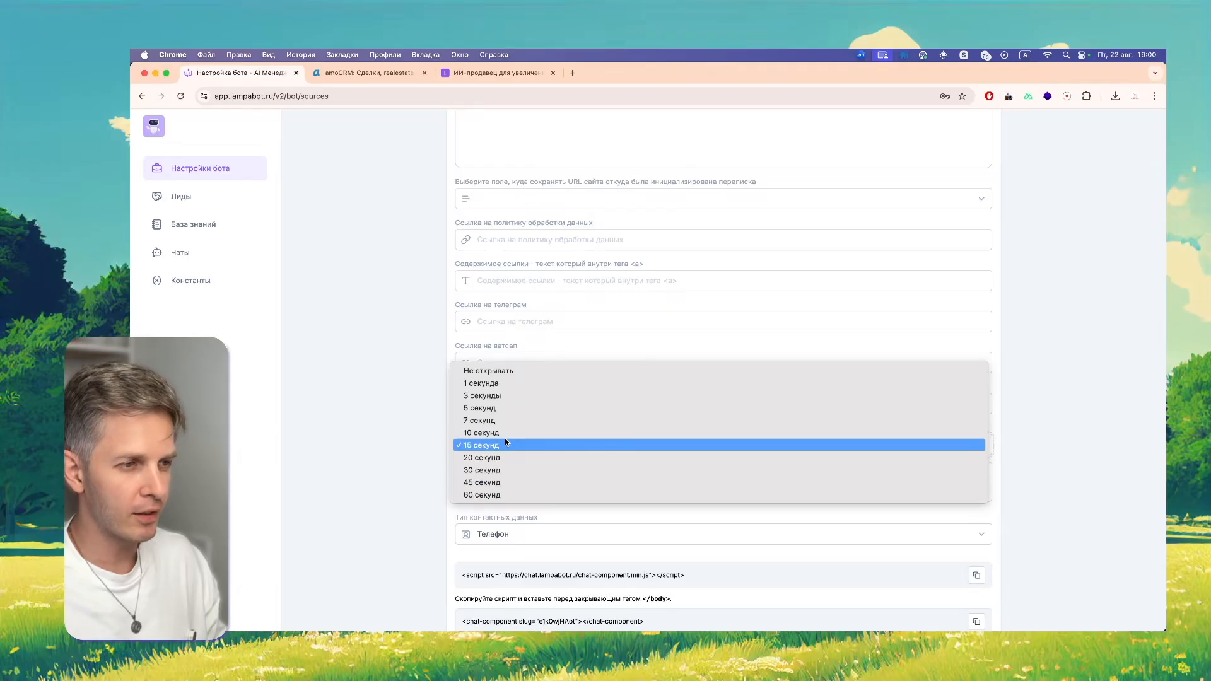
left_click(391, 446)
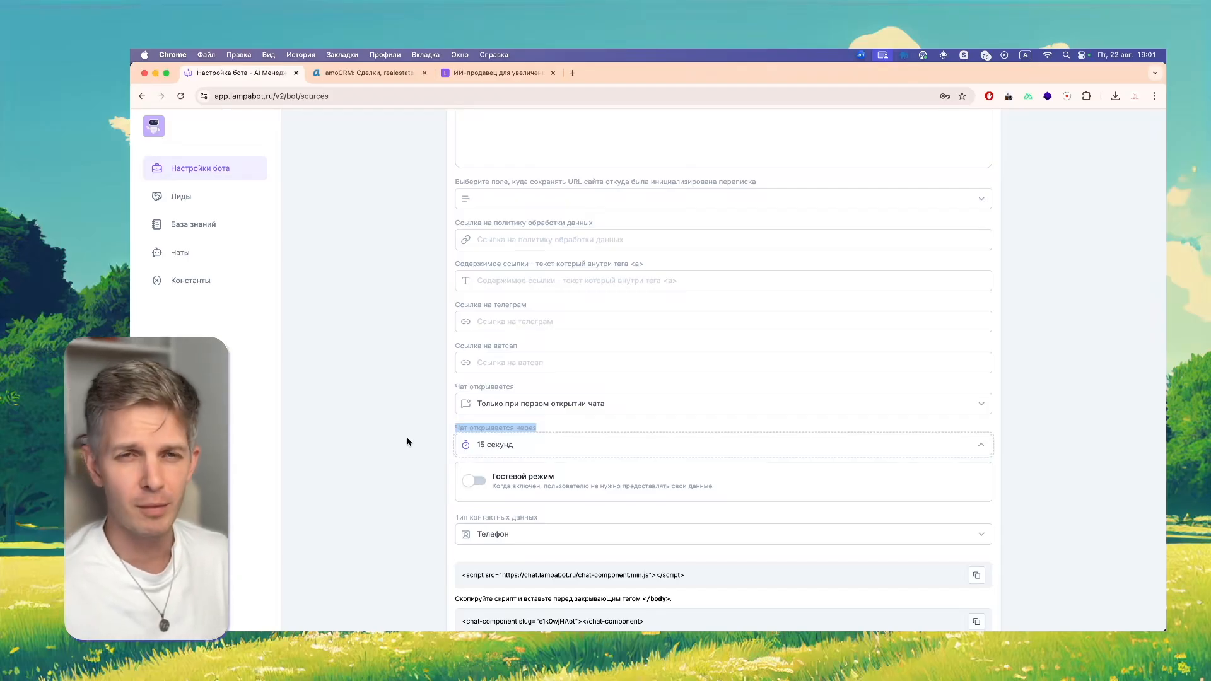
Go back to the LampaBot website and highlight the bot's greeting message in the online chat widget
left_click(498, 72)
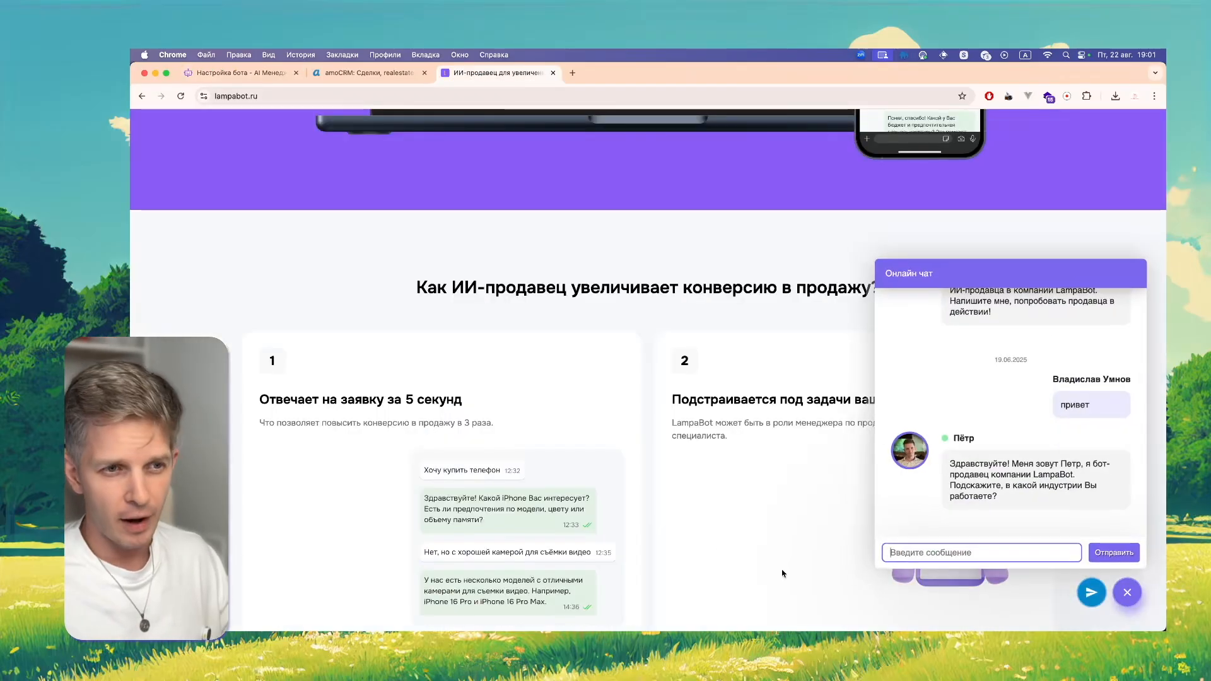
scroll(1040, 436, "up", 2)
left_click_drag(955, 337, 992, 370)
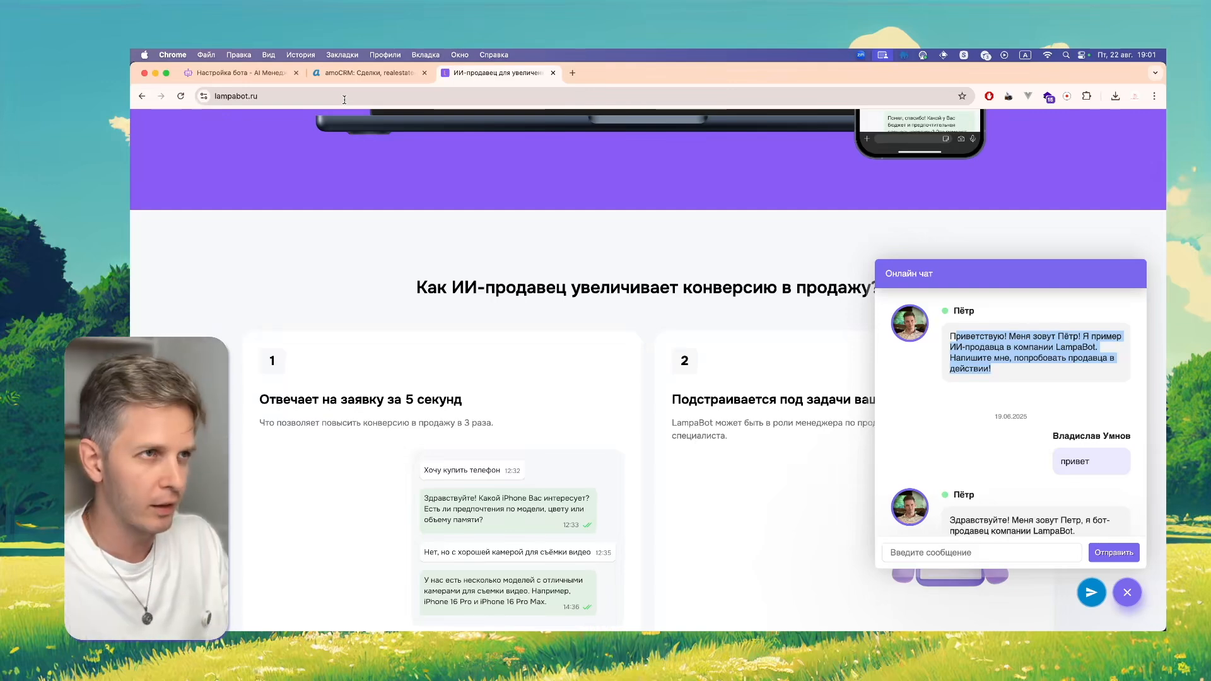
left_click(1003, 556)
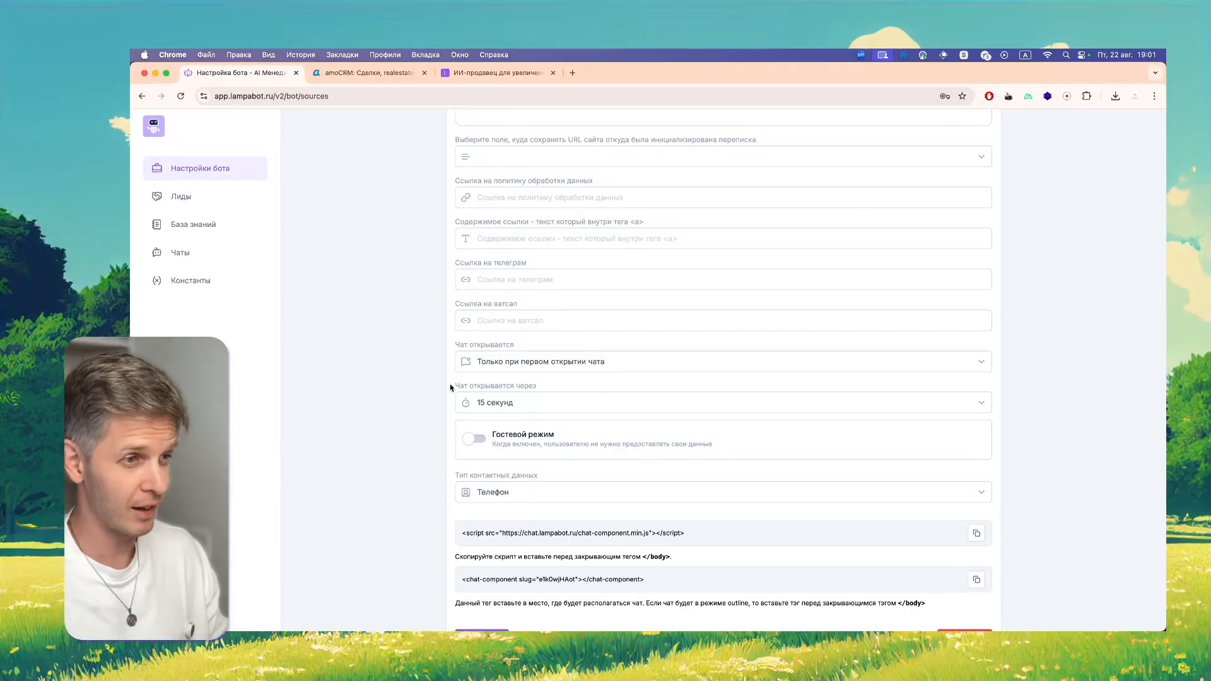
Try the chat opening mode "При каждом посещении страницы с чатом" in the bot's Online Chat settings, and switch back to "Только при первом открытии чата"
left_click(503, 366)
left_click(502, 371)
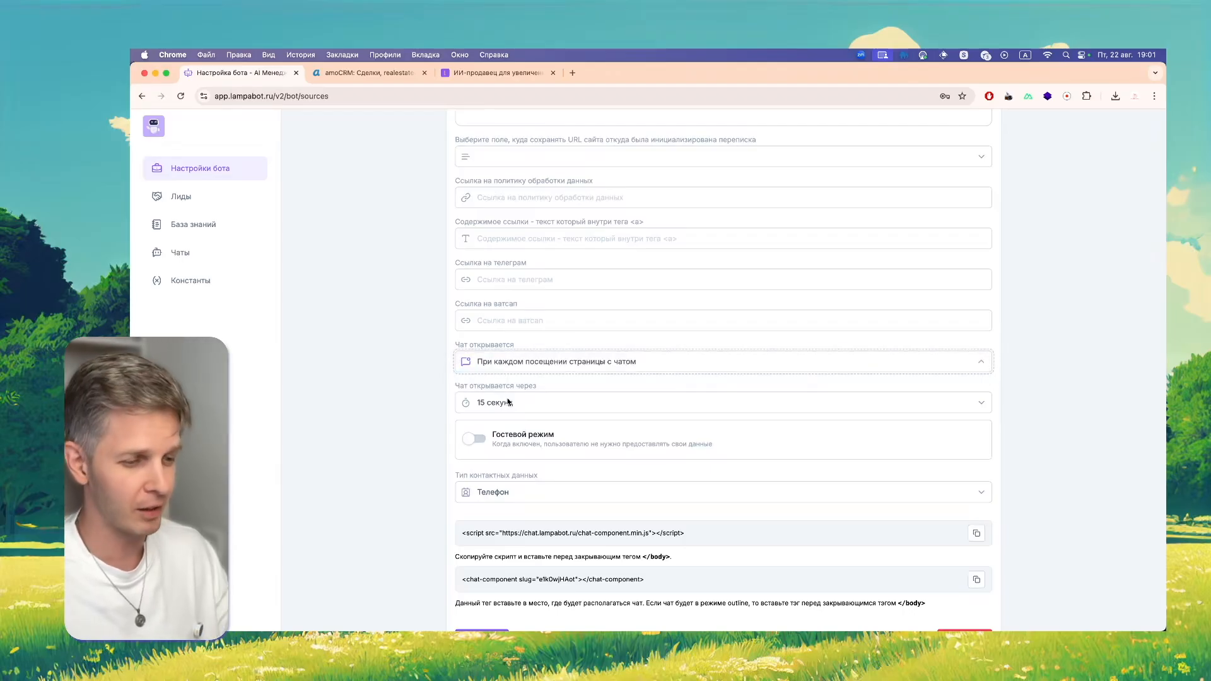
left_click(538, 365)
left_click(517, 349)
scroll(379, 404, "down", 2)
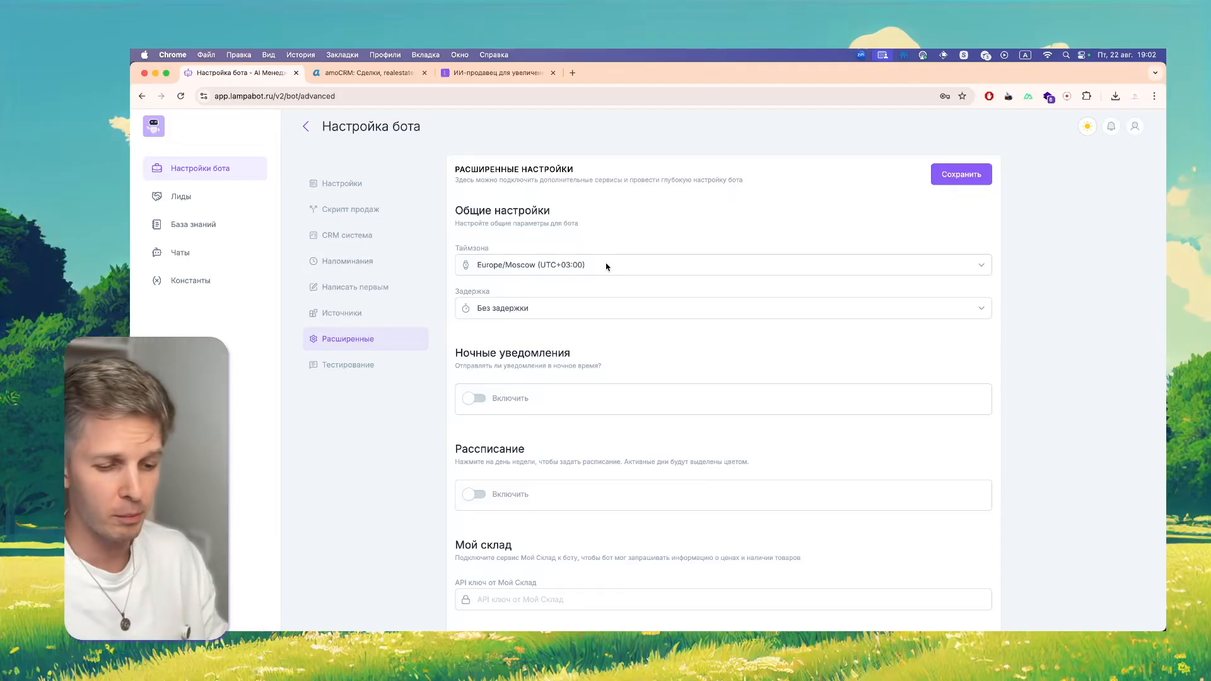
Enable night notifications in the advanced settings, check the reminders page, and return to the advanced settings
left_click(472, 399)
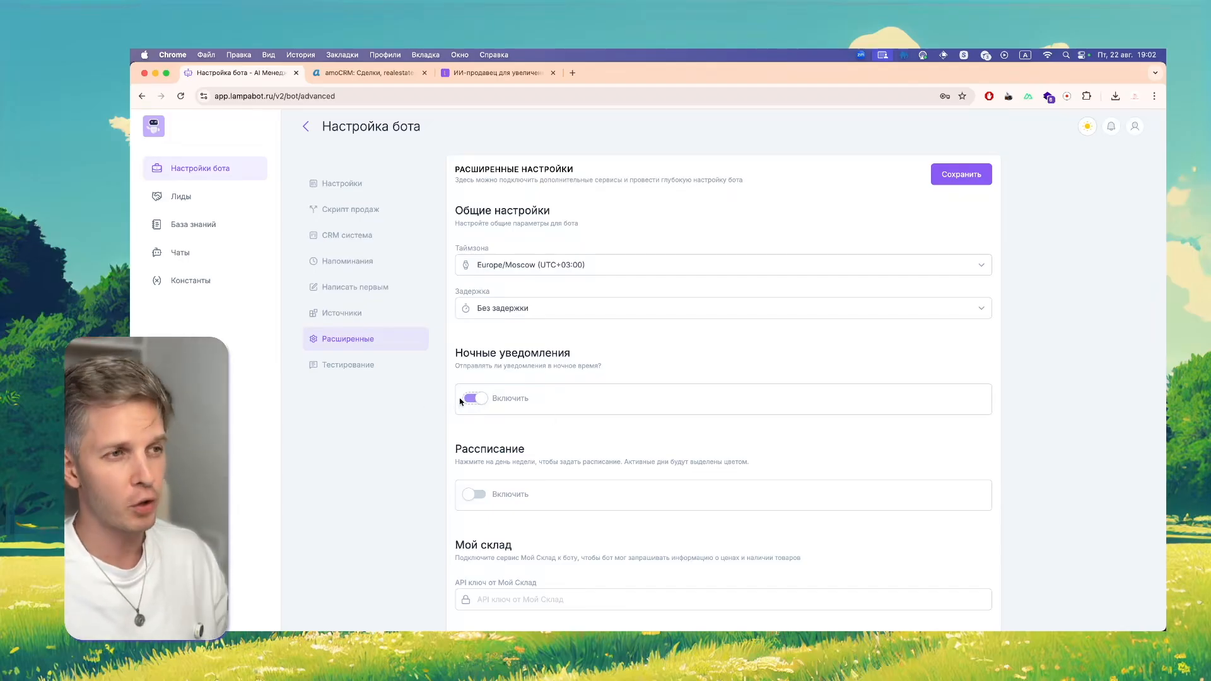
left_click(347, 260)
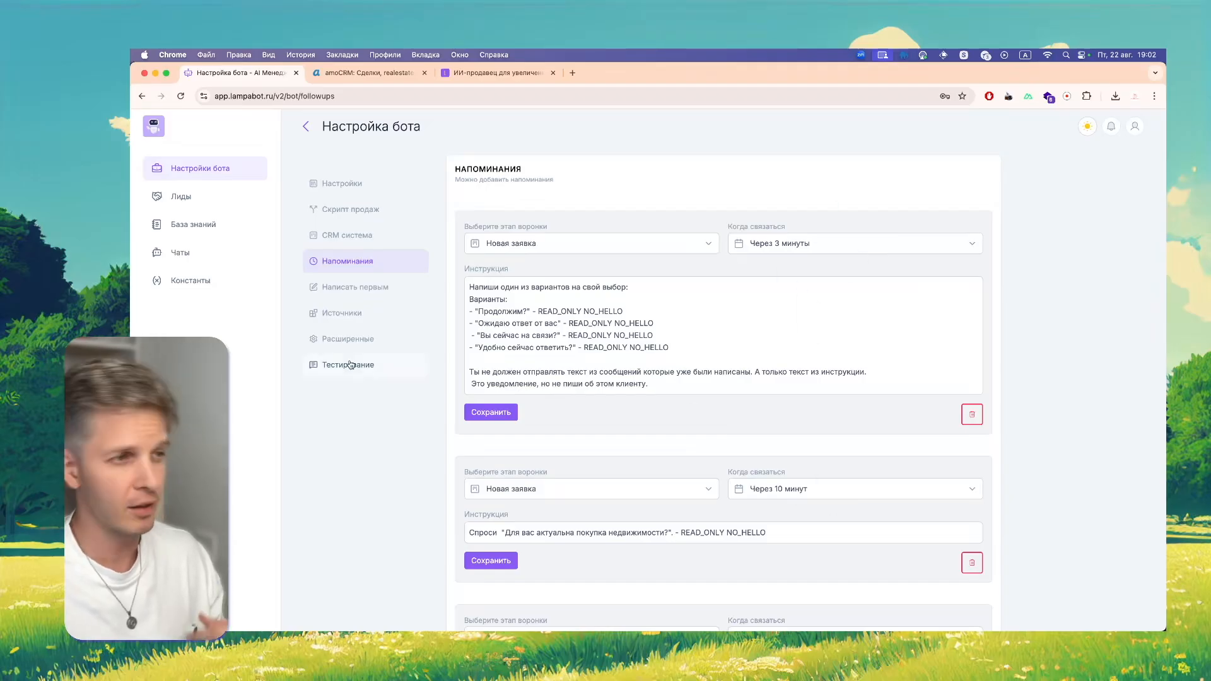
left_click(339, 338)
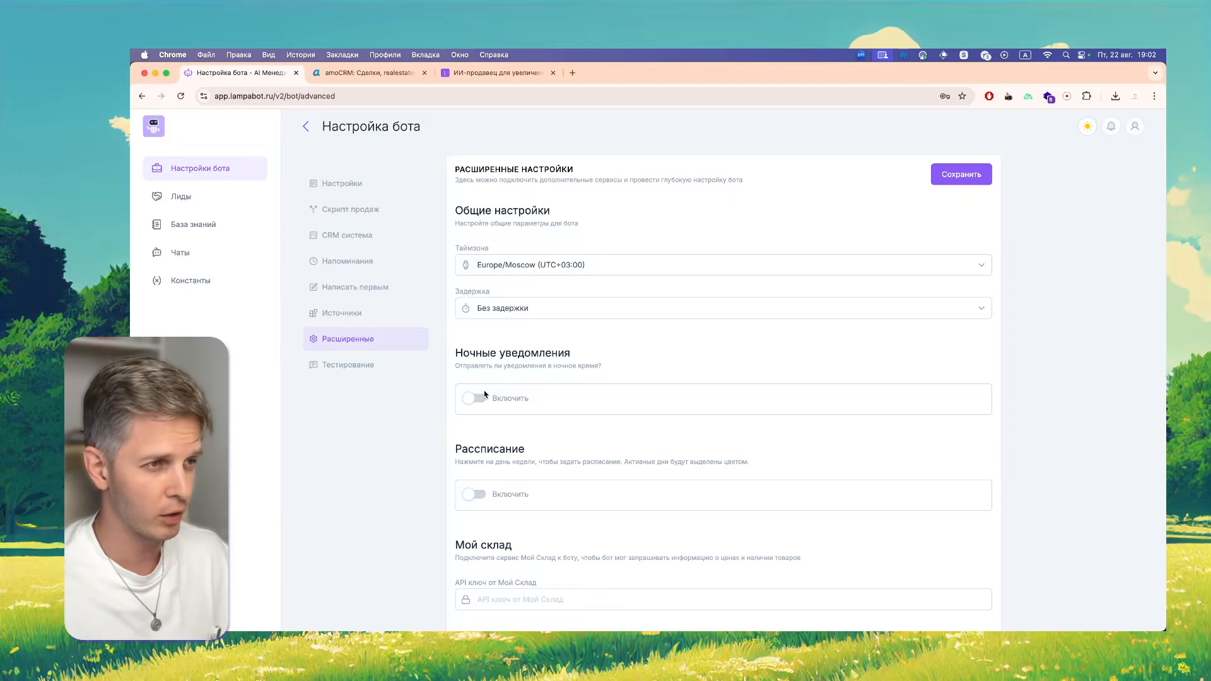
View the available response delay options and keep "Без задержки" selected
scroll(505, 356, "down", 3)
left_click(505, 220)
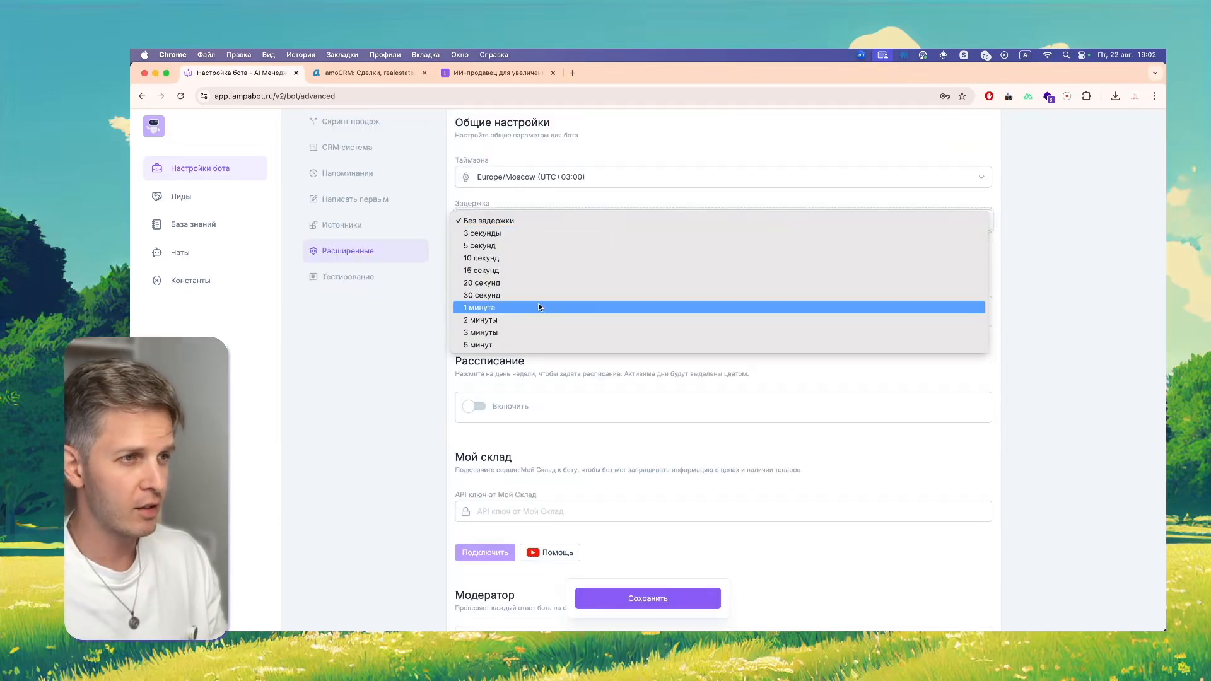
left_click(531, 222)
scroll(398, 348, "up", 1)
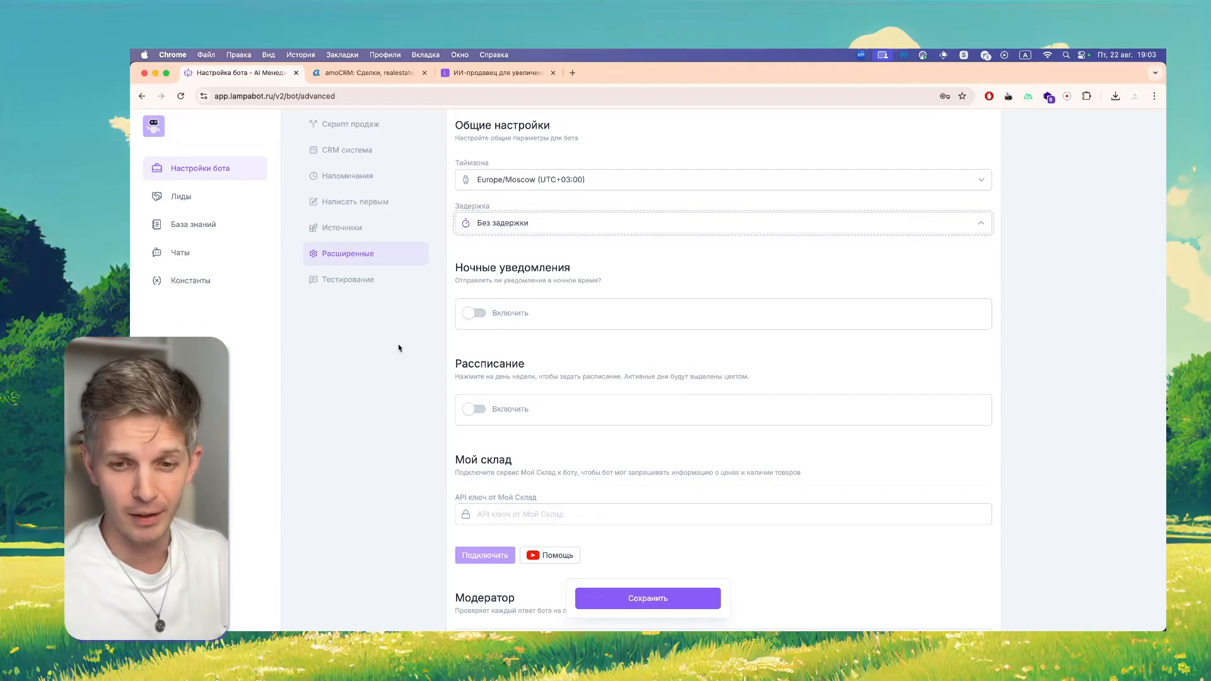
Go through the response delay choices once more without changing the selected delay
left_click(493, 224)
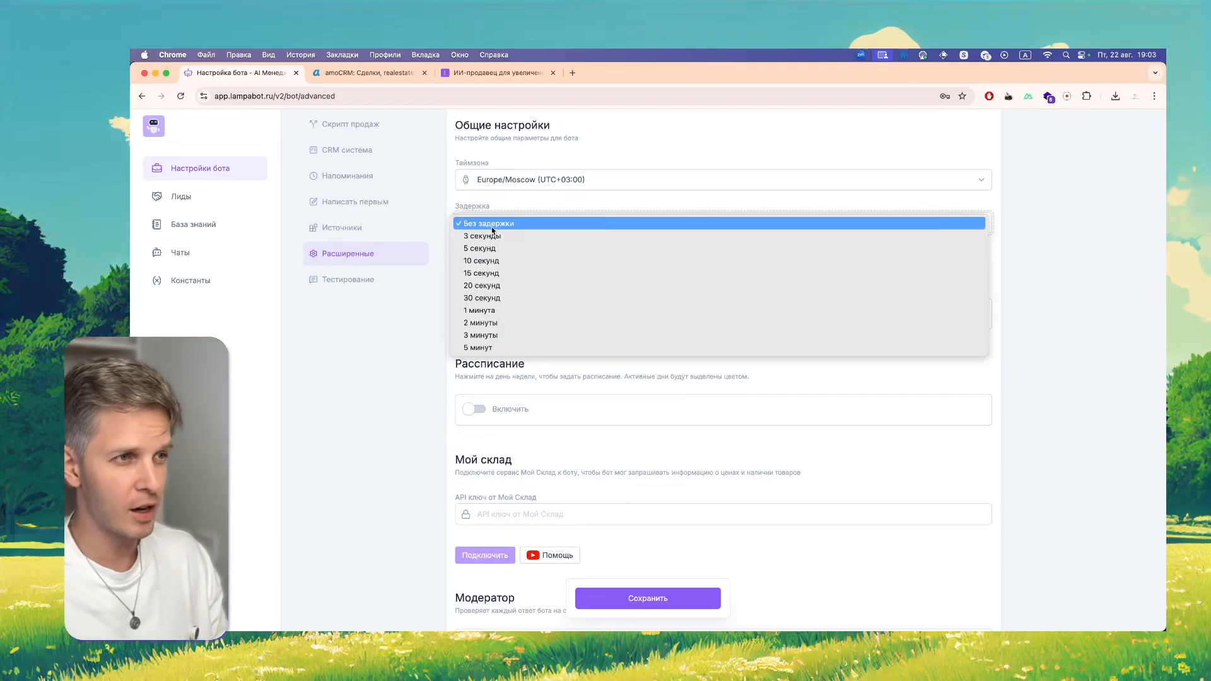
left_click(493, 228)
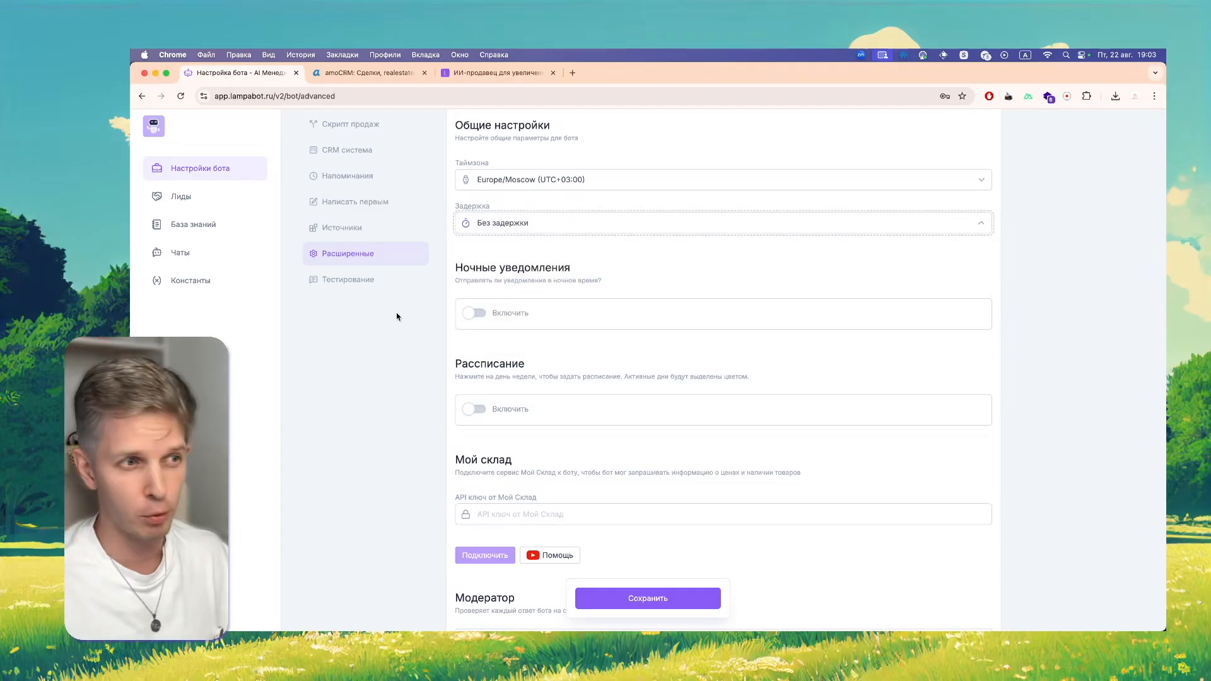
Enable the bot's schedule and try Friday working hours from 06:00 to 11:00
scroll(398, 316, "down", 2)
left_click(472, 344)
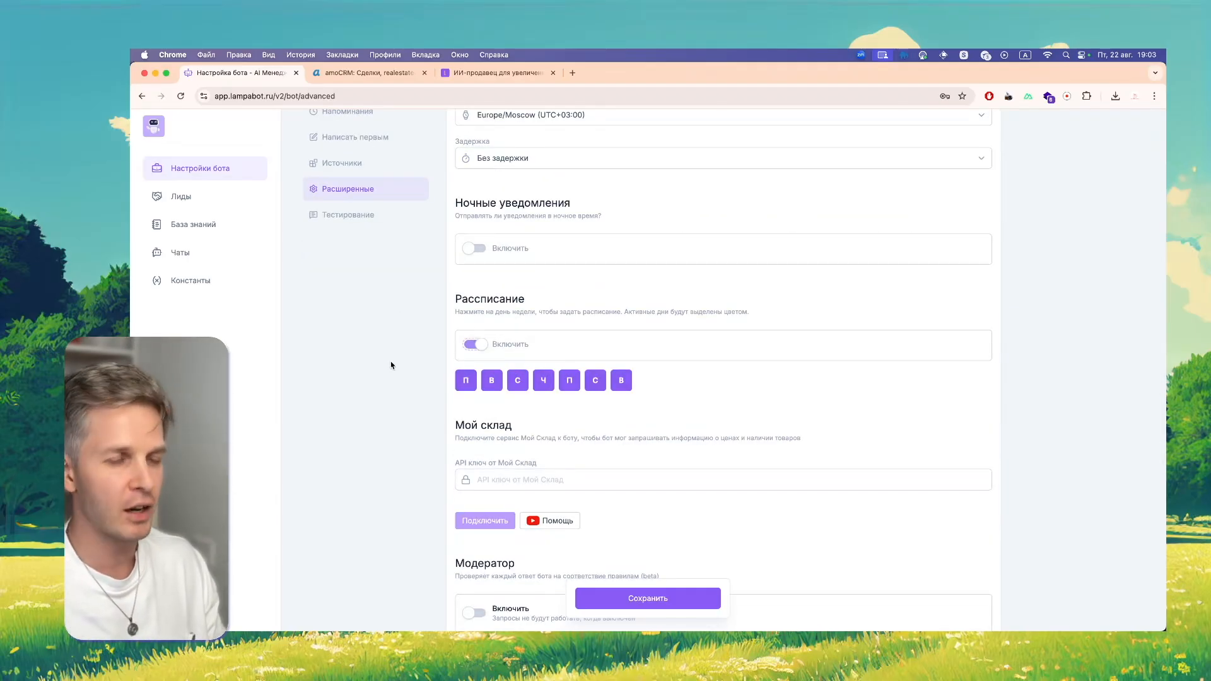
left_click(574, 381)
left_click(550, 378)
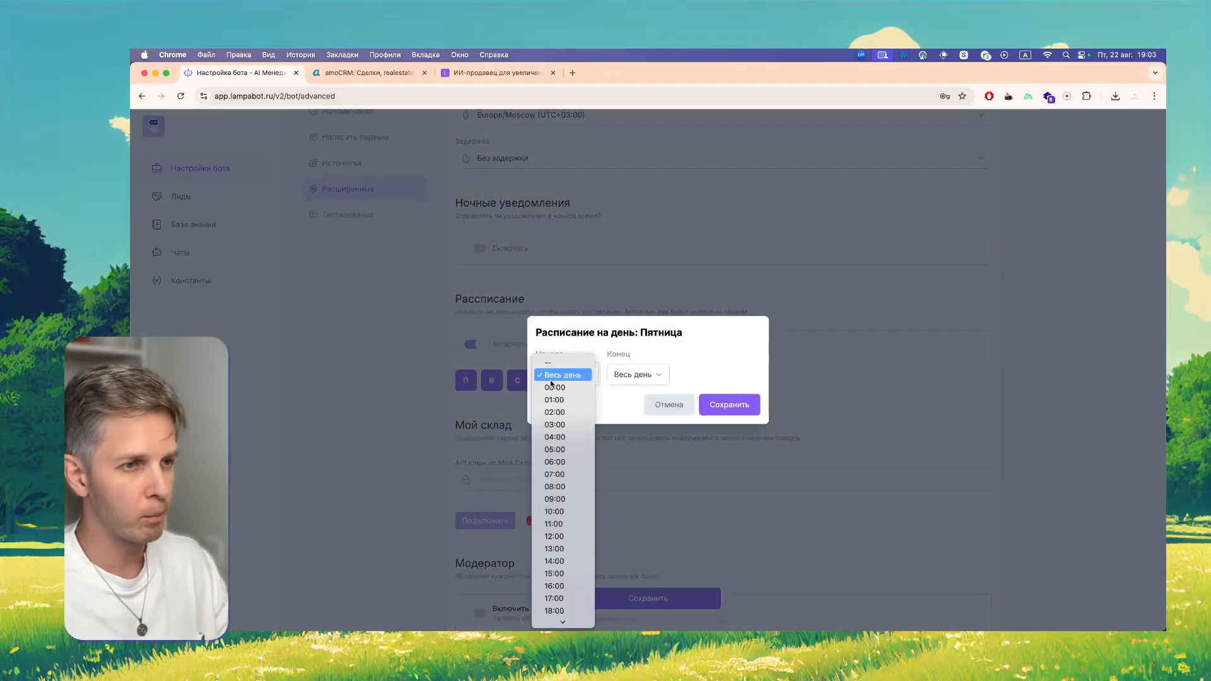
left_click(552, 462)
left_click(628, 367)
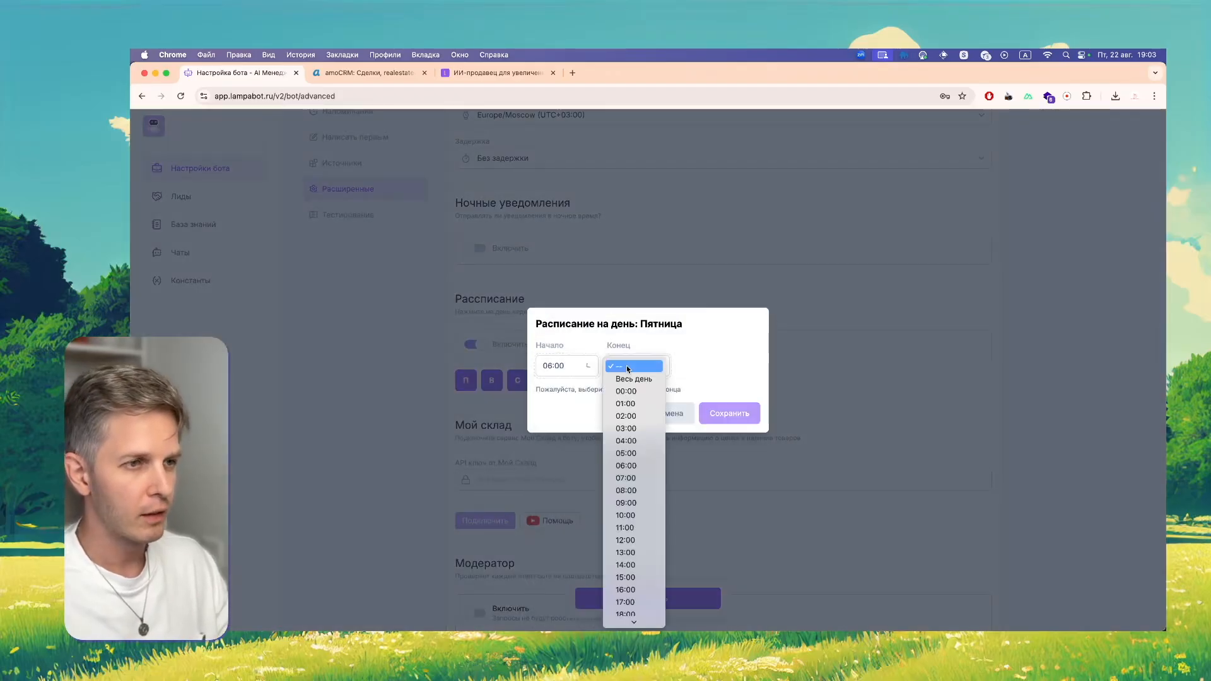
left_click(625, 528)
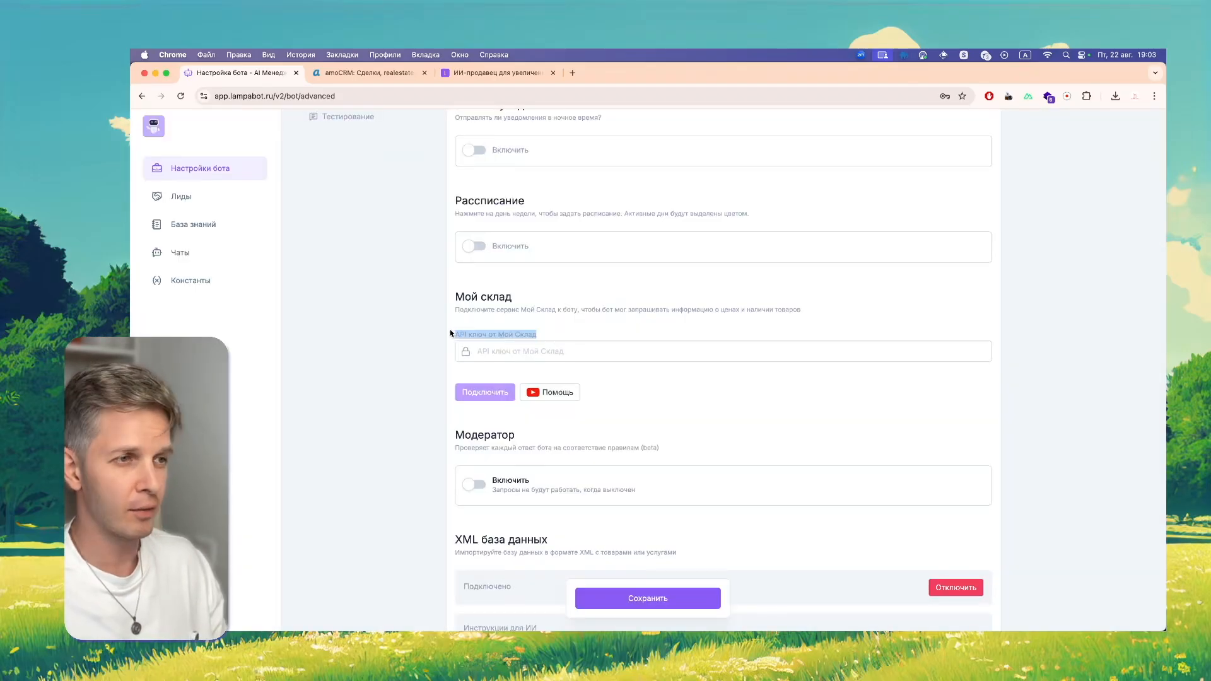
Look through the remaining advanced settings below the Мой склад section, and open the knowledge base from the leads page
left_click(402, 381)
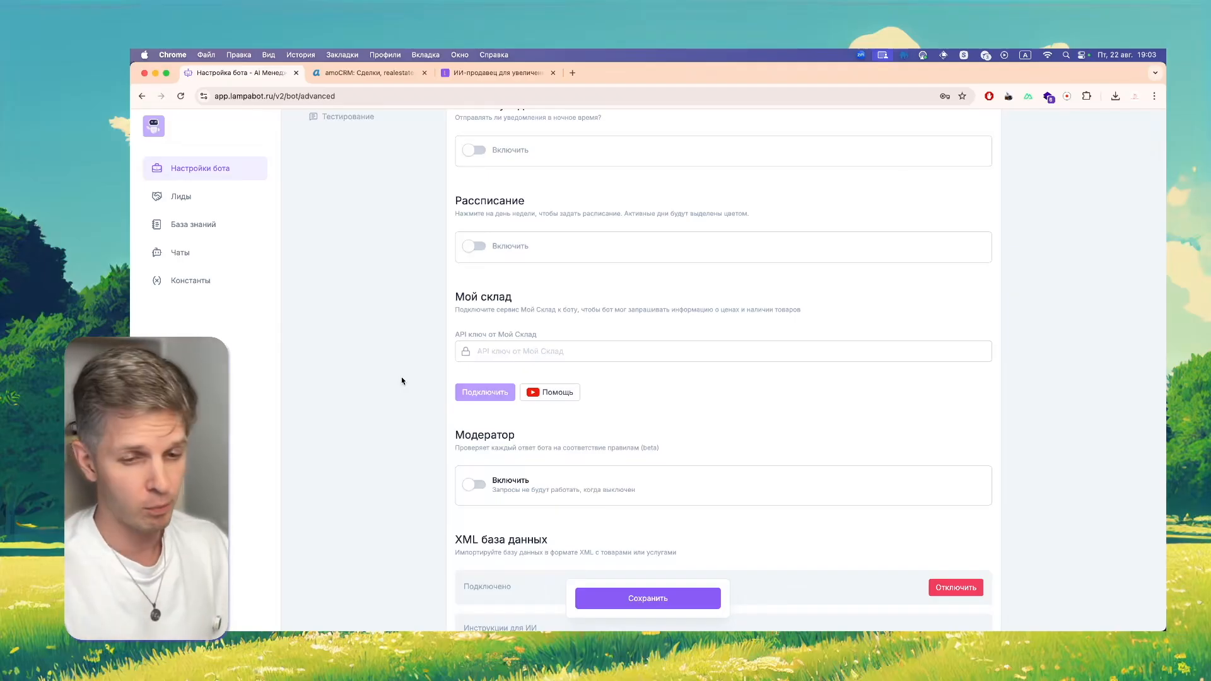
scroll(401, 381, "down", 3)
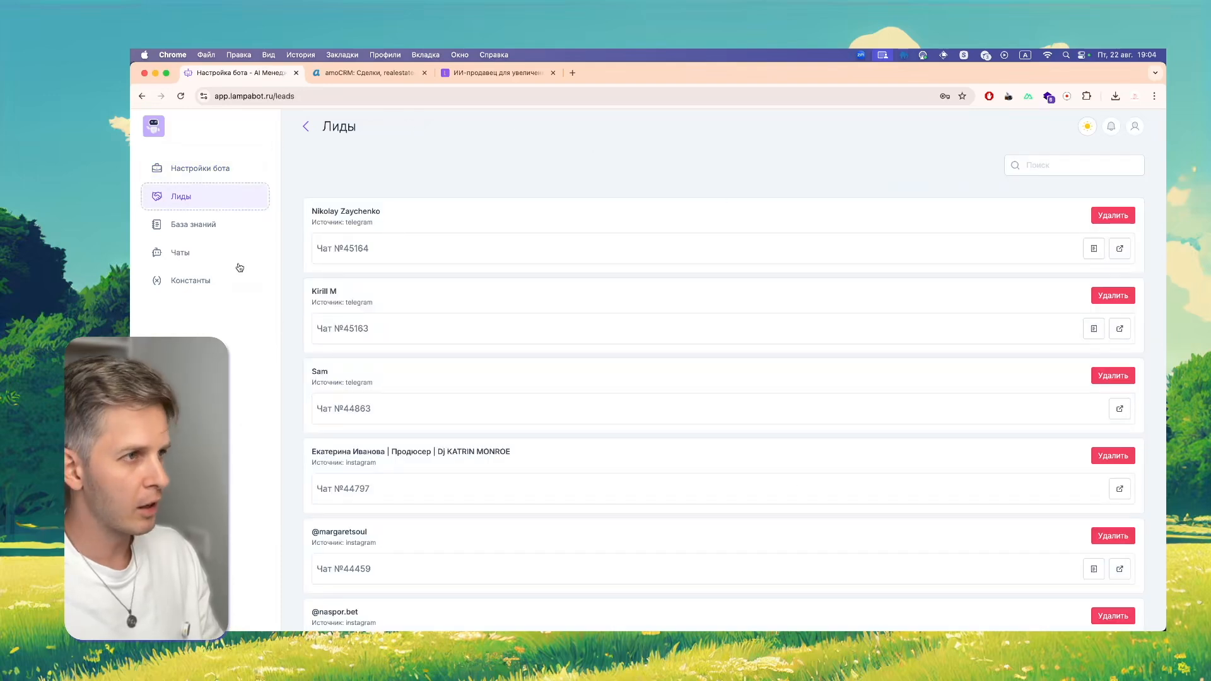
left_click(208, 225)
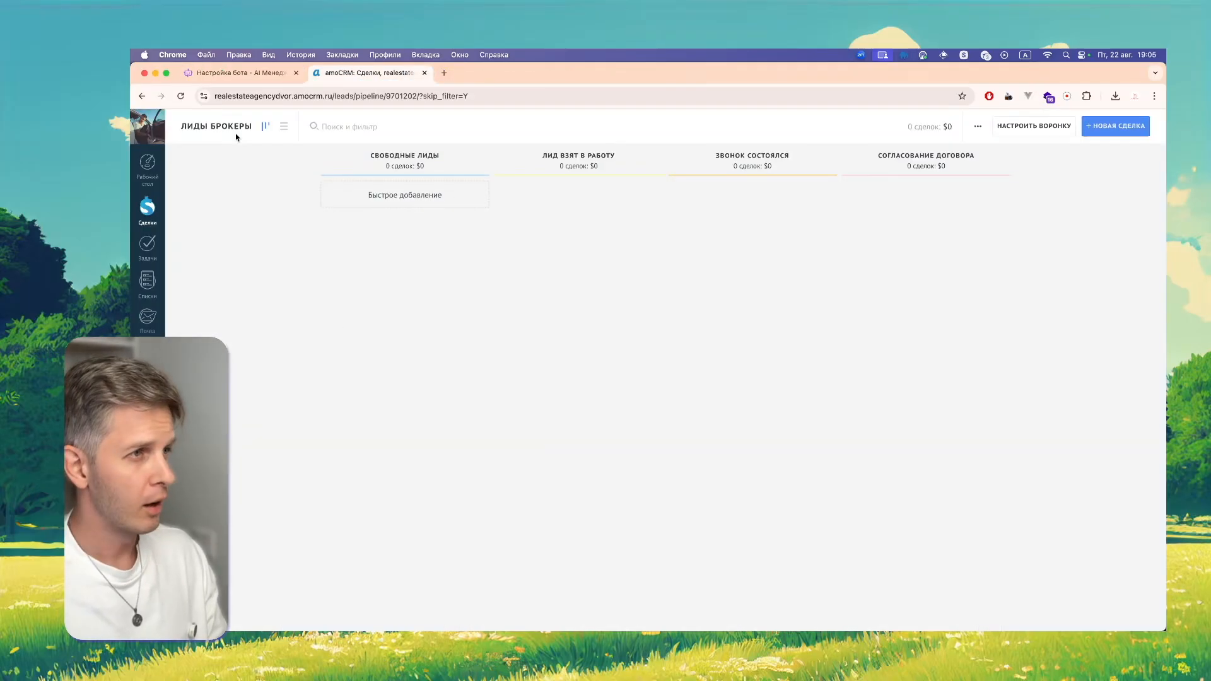
Switch amoCRM from the «Лиды Брокеры» pipeline to «Лиды Бот» and check the pipeline list
left_click(235, 137)
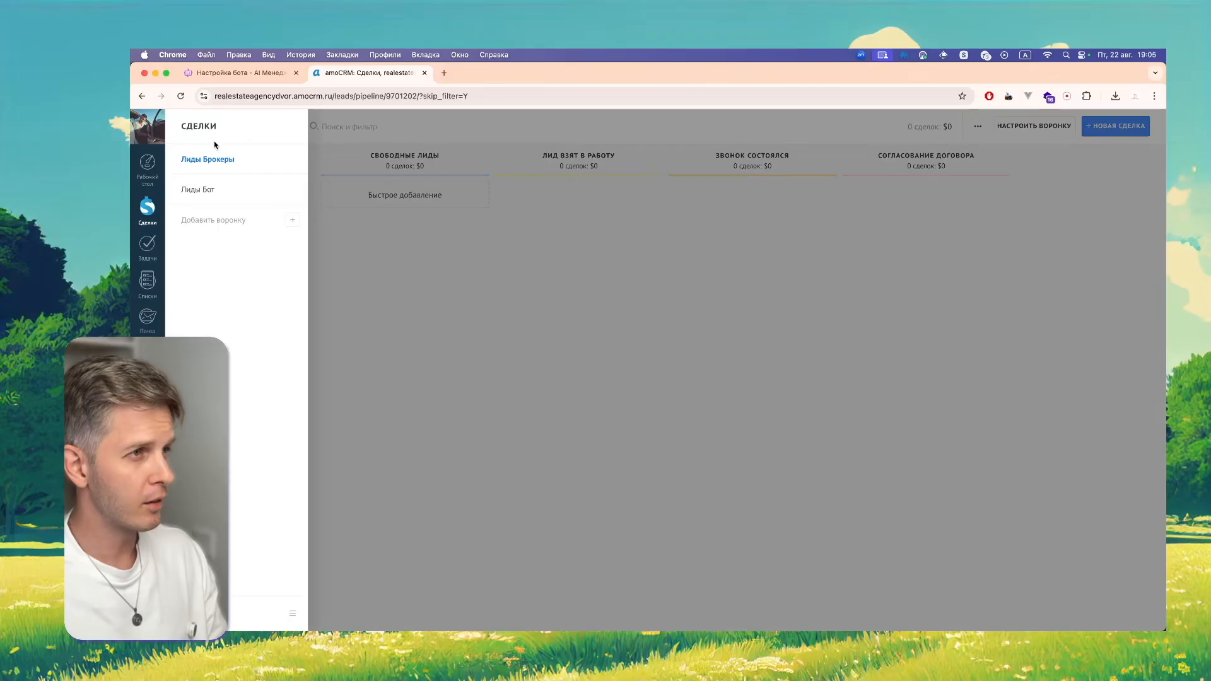
left_click(204, 187)
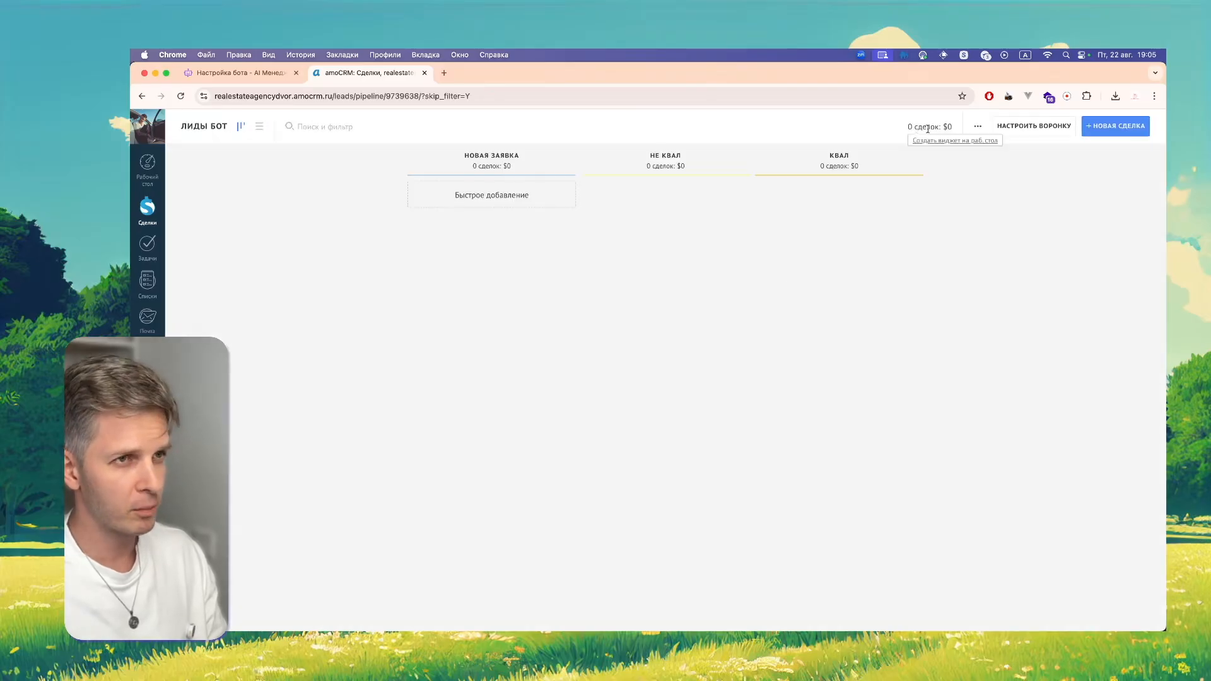
left_click(203, 127)
left_click(479, 273)
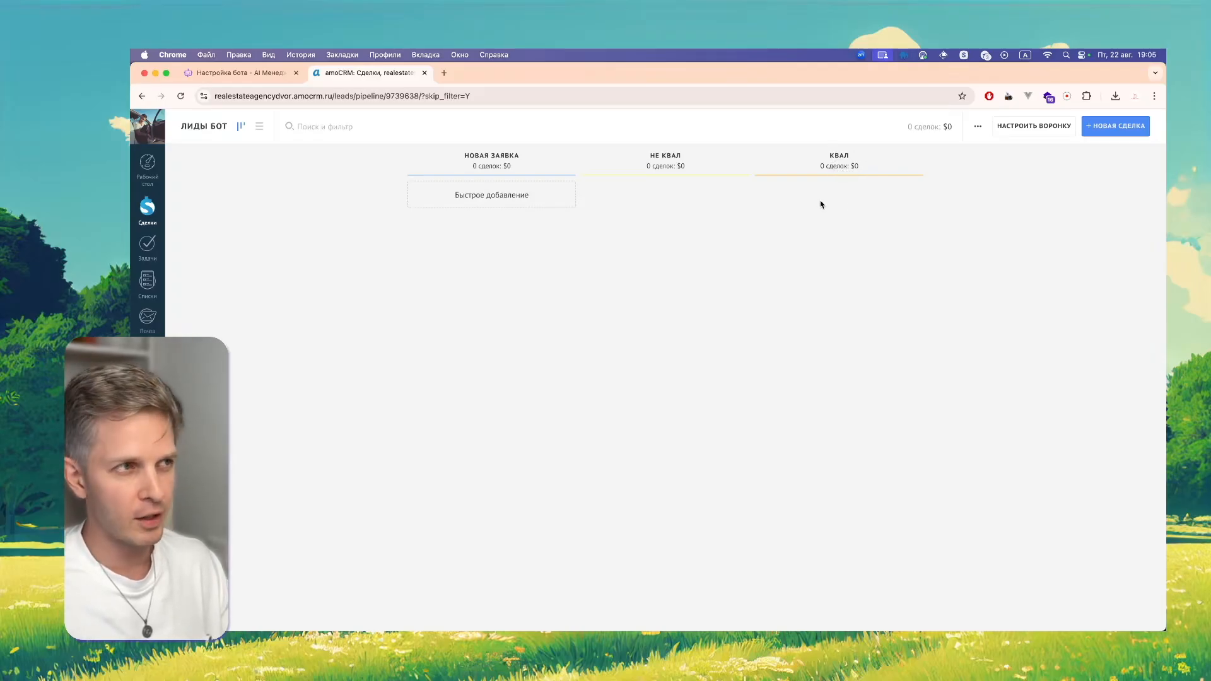
left_click(224, 161)
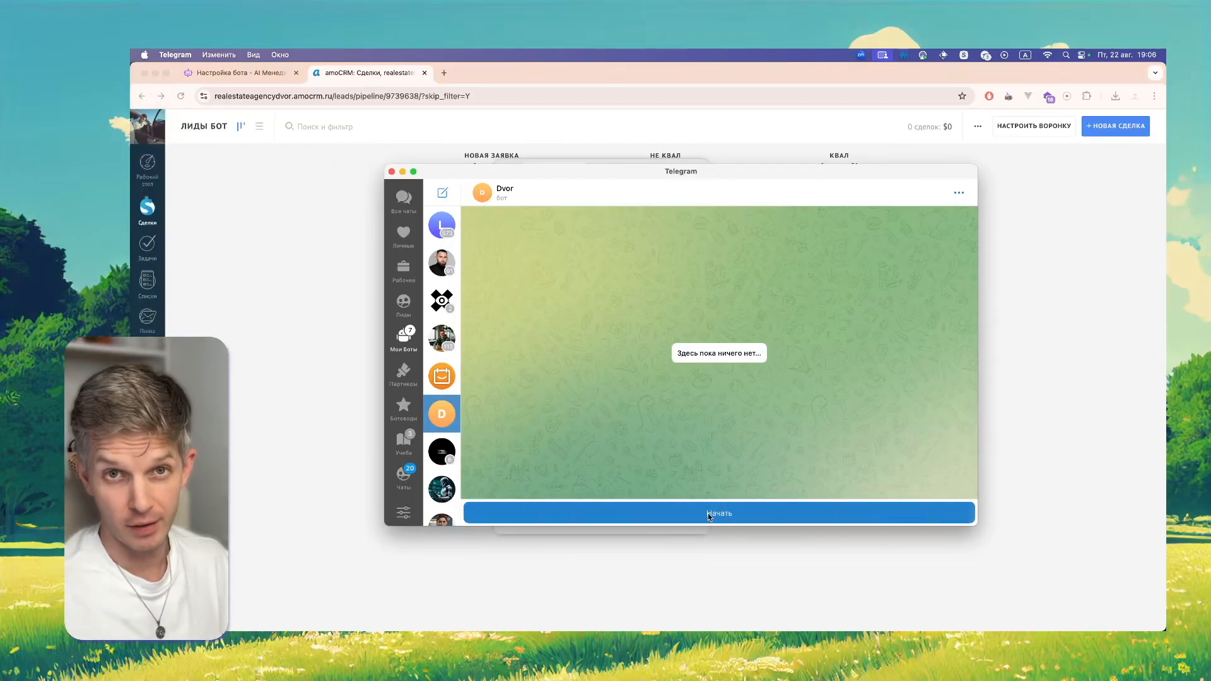
Start the Dvor bot in Telegram and open the resulting new deal in amoCRM
left_click(707, 513)
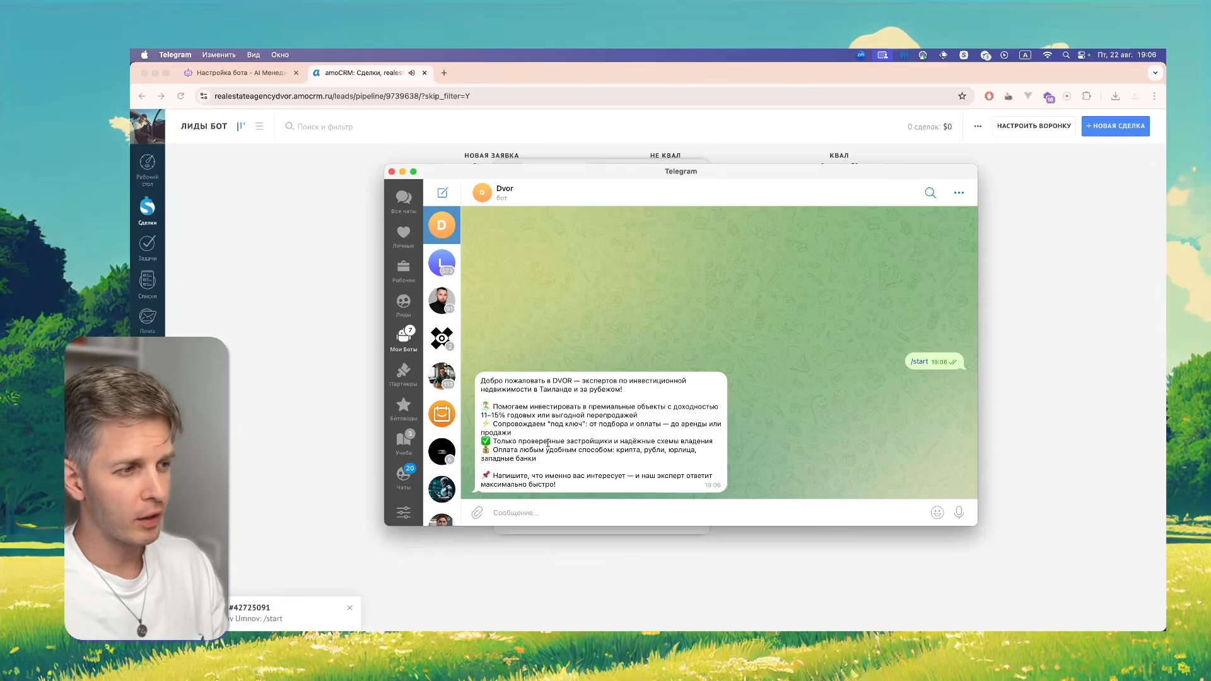
left_click(300, 558)
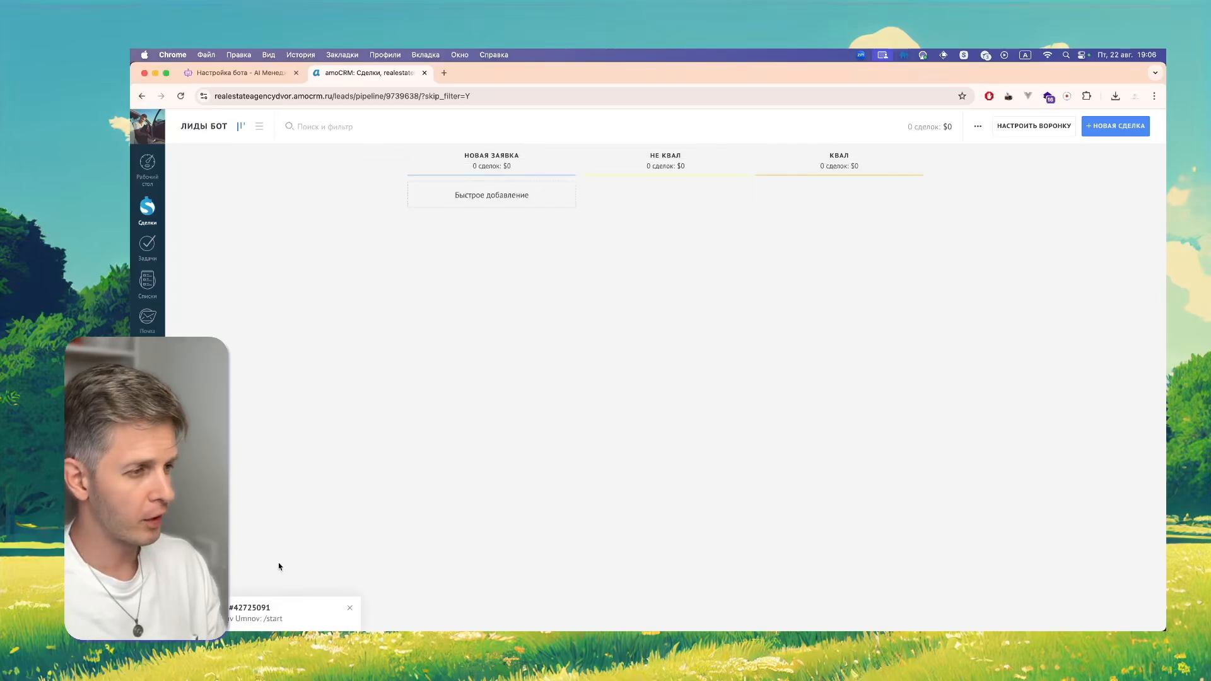
left_click(256, 609)
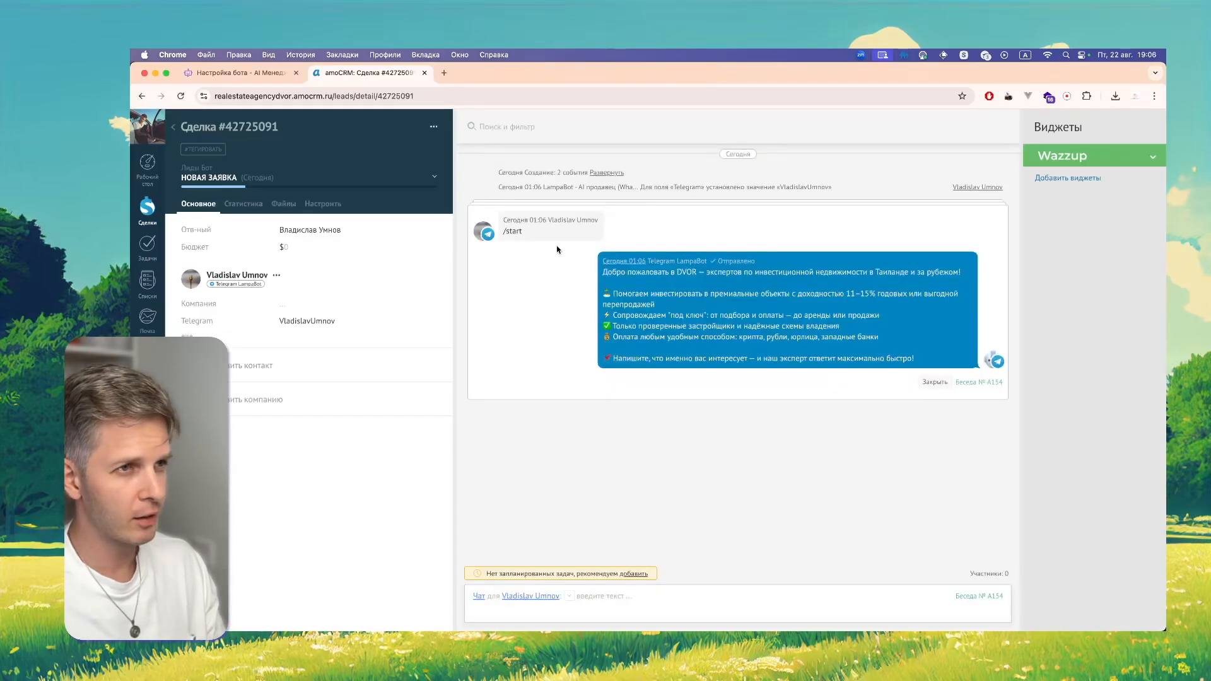
Expand the deal's collapsed creation events and highlight the contact's Telegram username
left_click(604, 174)
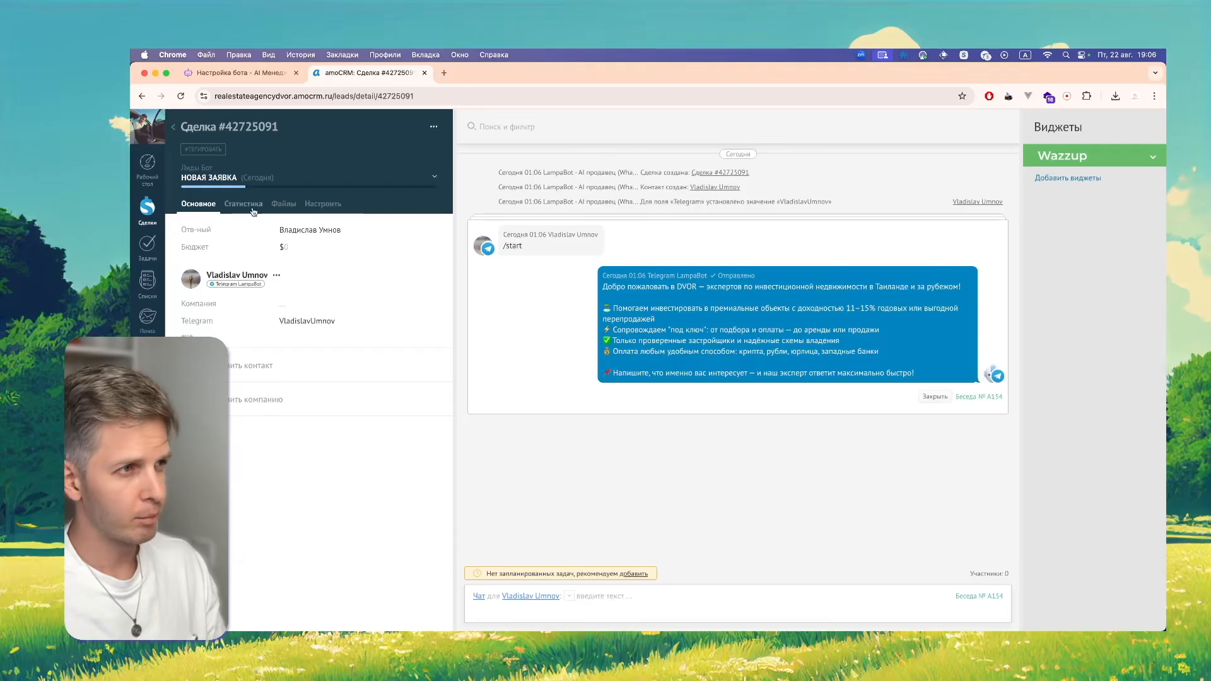
left_click_drag(373, 313, 279, 320)
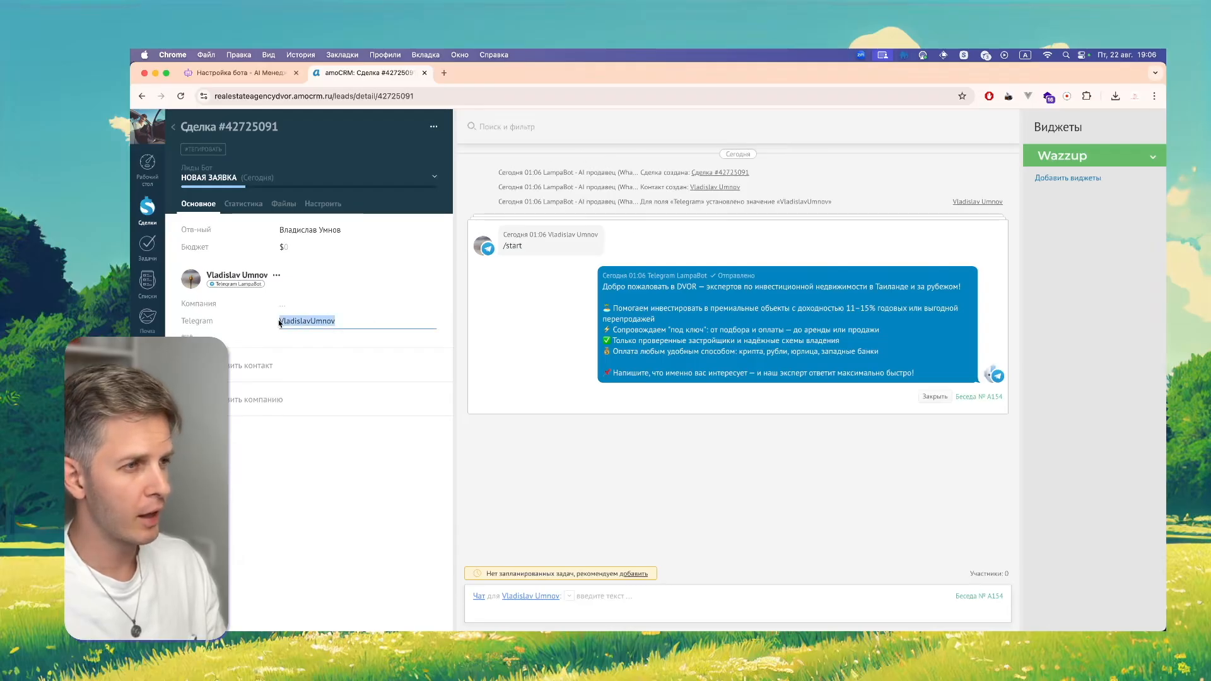
left_click(530, 449)
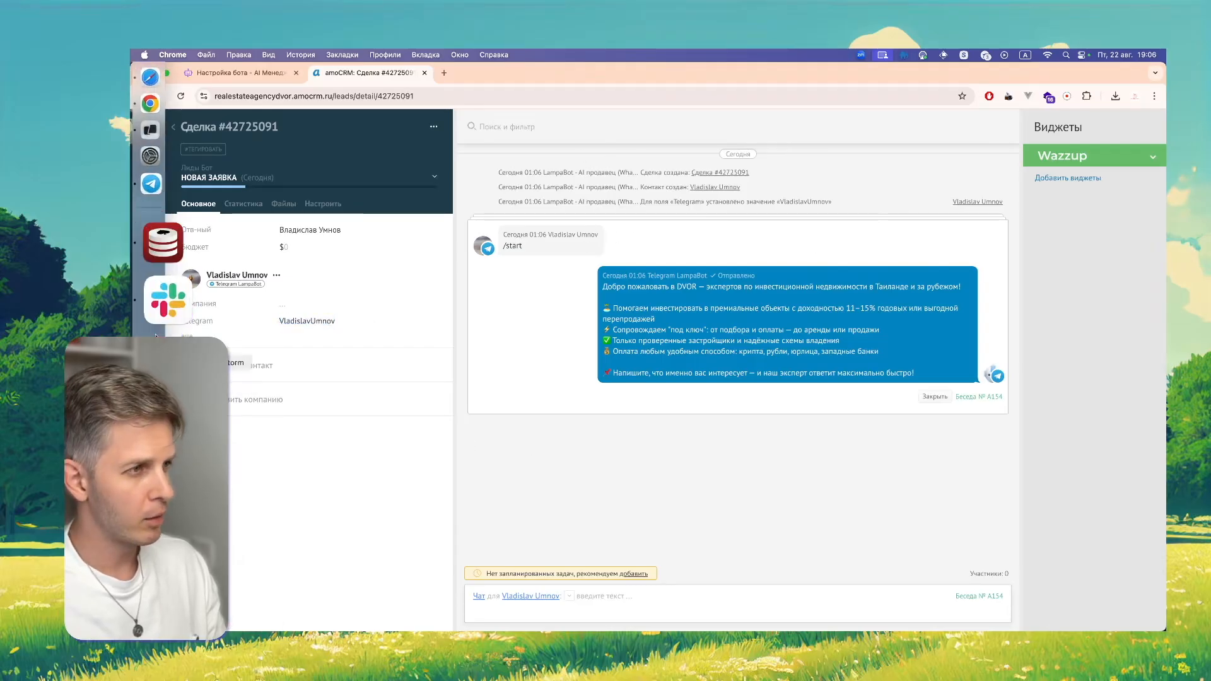
Send «Добрый день» to the Dvor bot in Telegram and check the message in the amoCRM deal
left_click(165, 258)
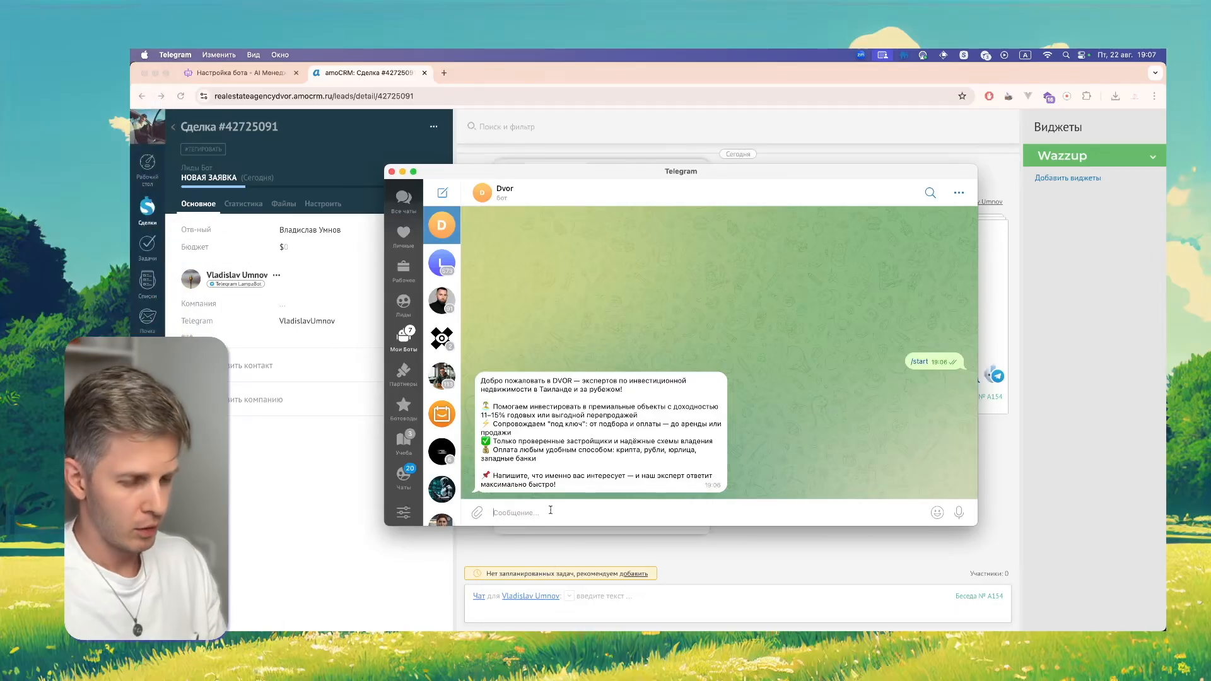
type("цд")
key("Return")
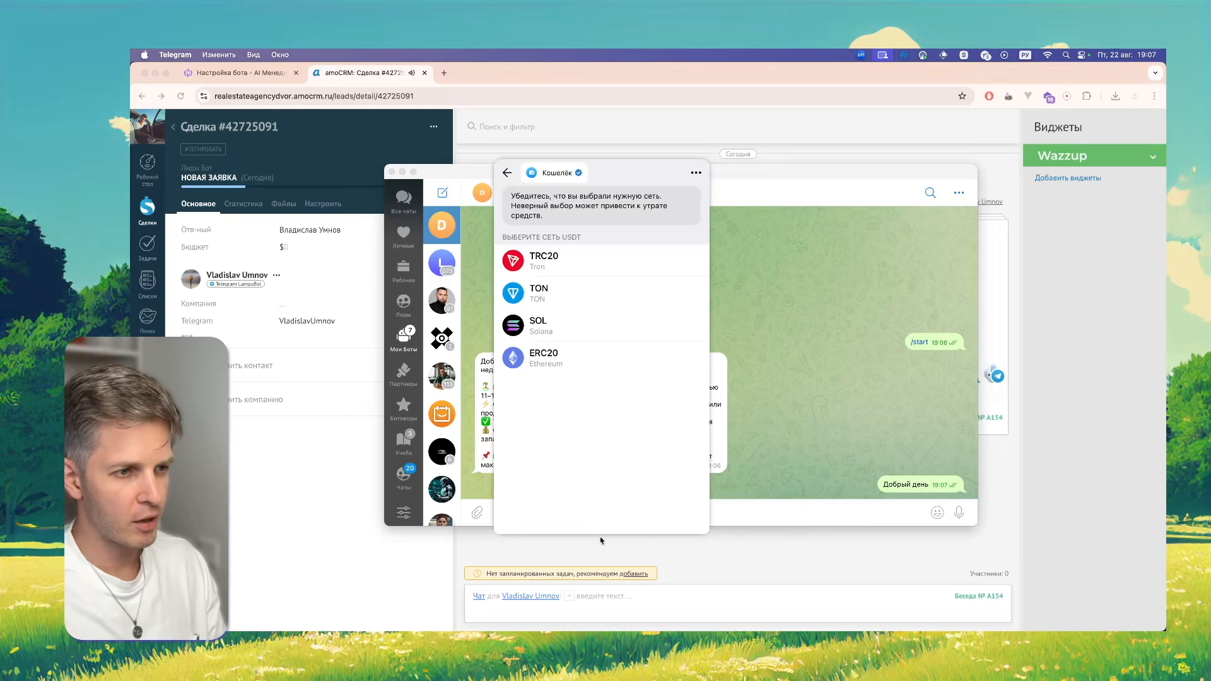
left_click(713, 546)
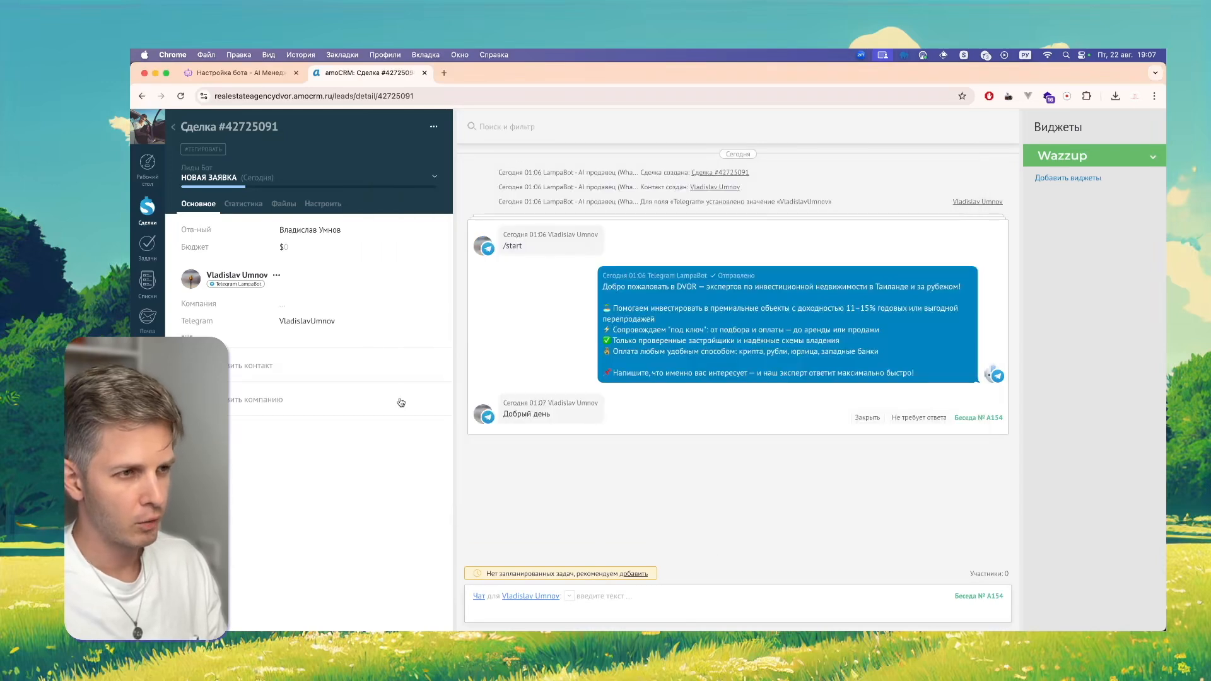
Switch to Telegram and send the Dvor bot the message «Я бы хоетл купить квартиру»
key("super+Tab")
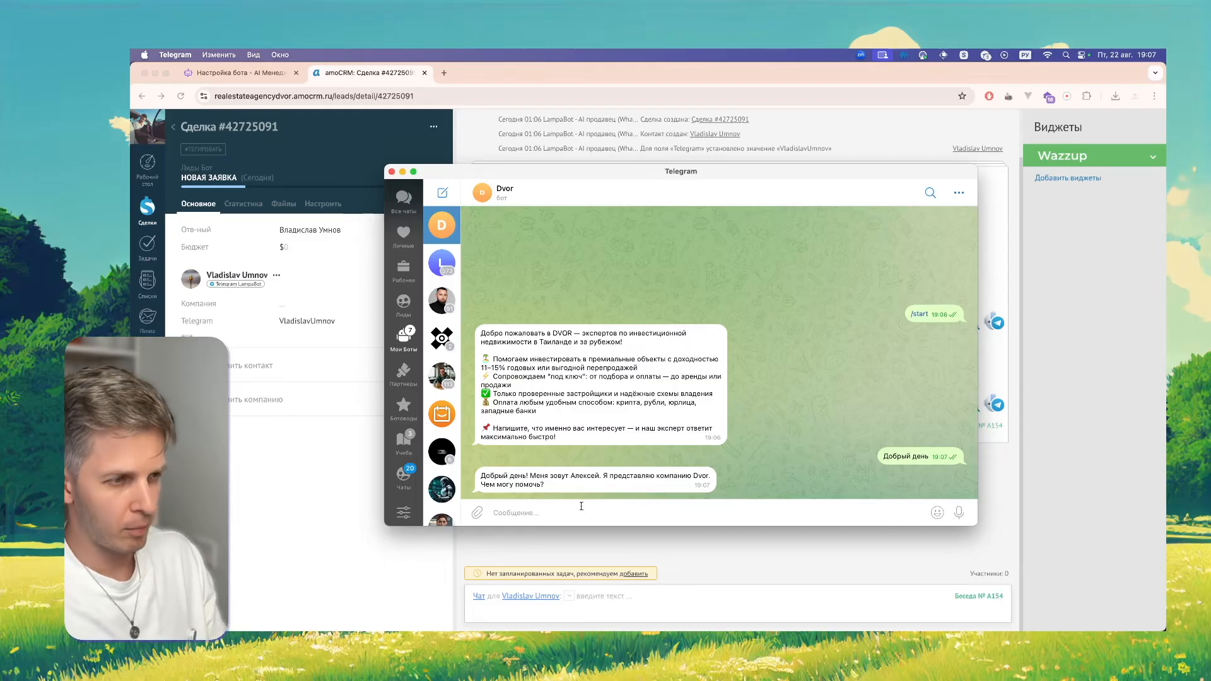
type("Я бы х")
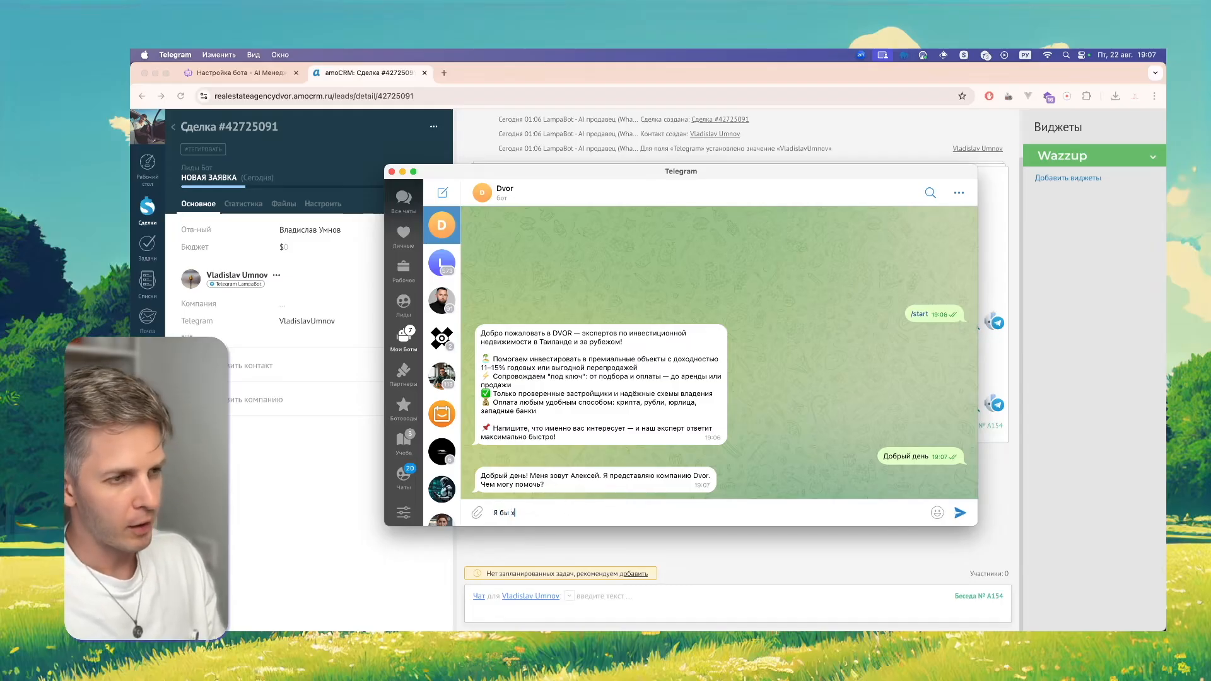
type("оетл купить квартиру")
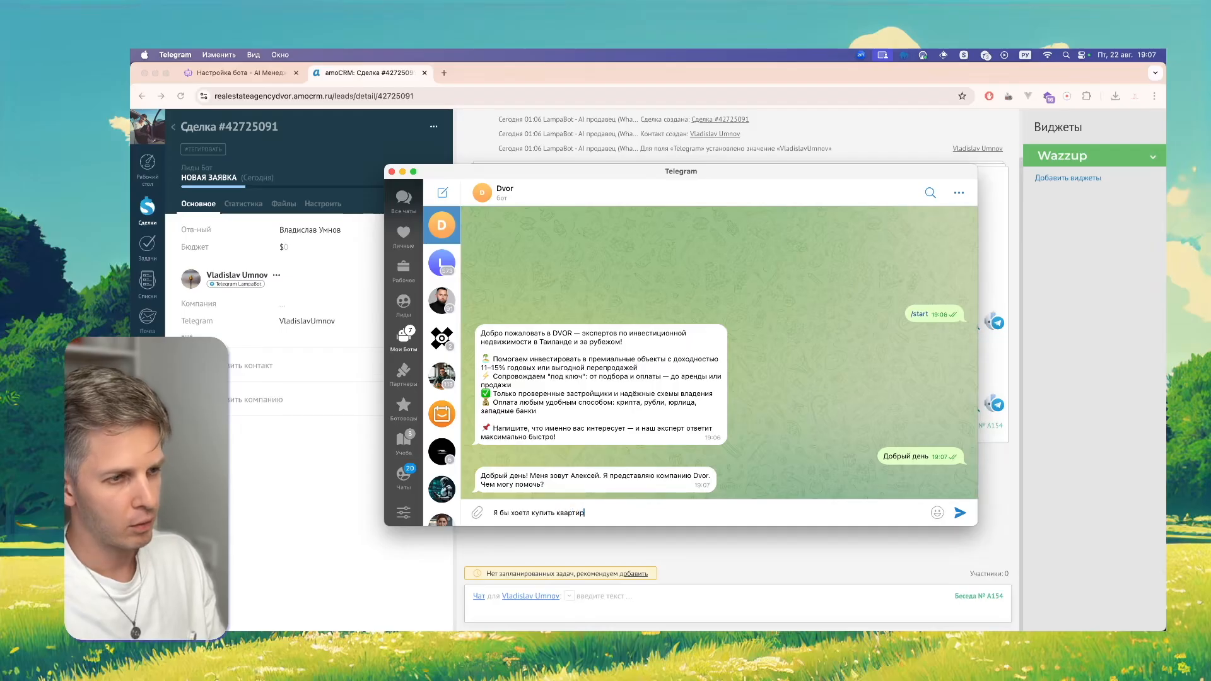
key("Return")
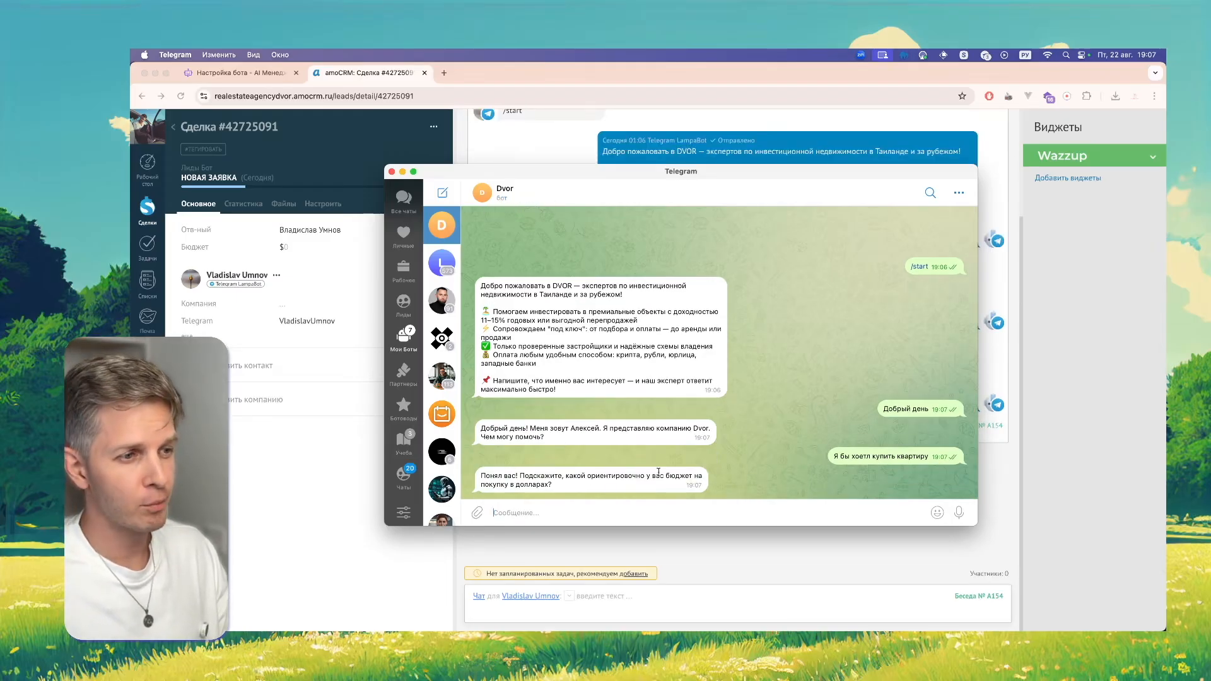
Answer the bot's questions with a budget of «100 000» and the purchase timing «думаю через месяц»
left_click(655, 507)
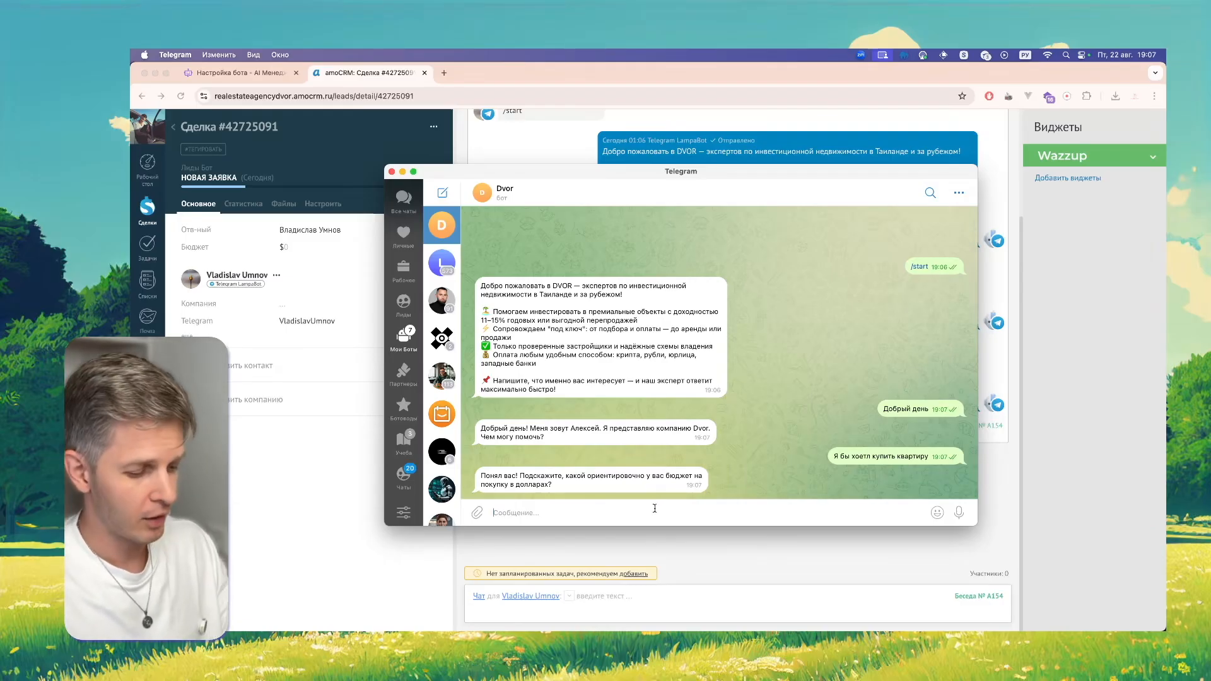
type("900")
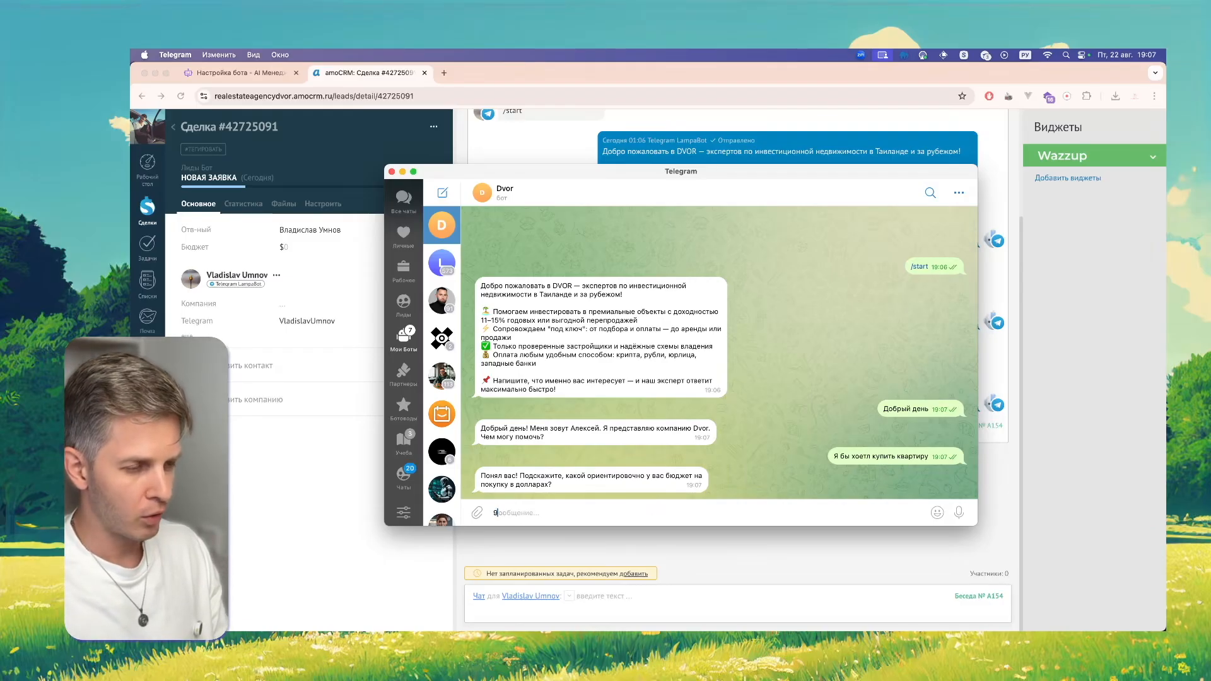
key("BackSpace")
key("BackSpace")
key("BackSpace")
type("100 000")
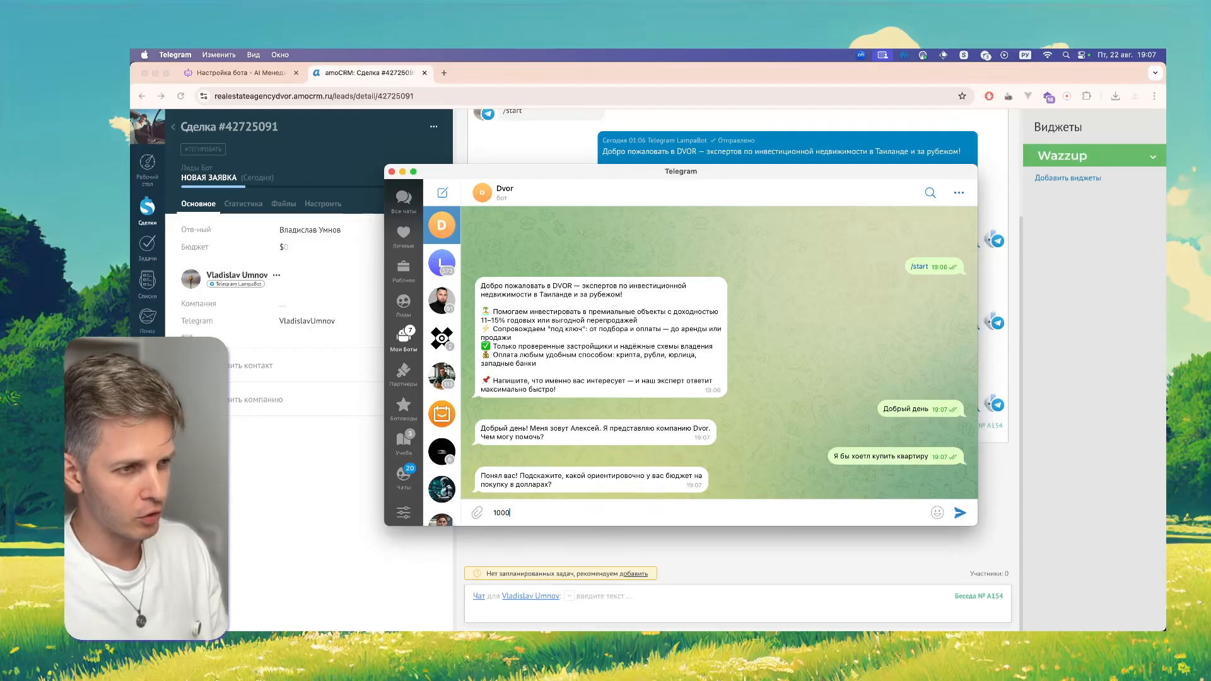
key("Return")
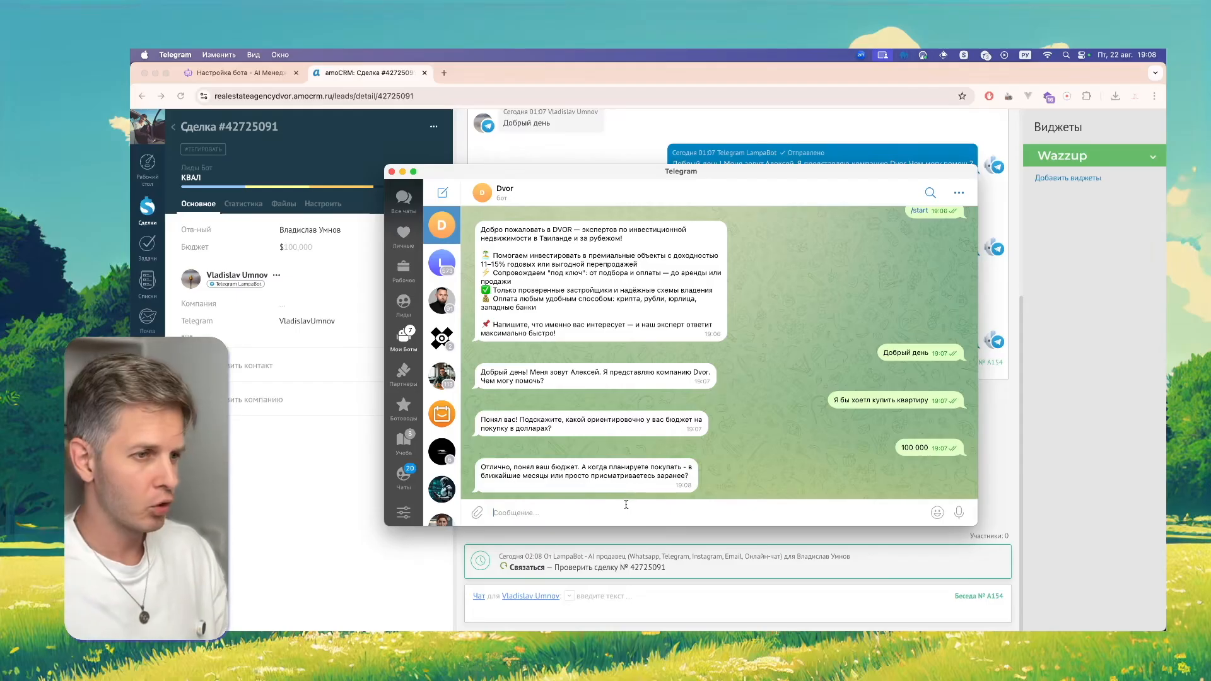
type("думаю через месяц")
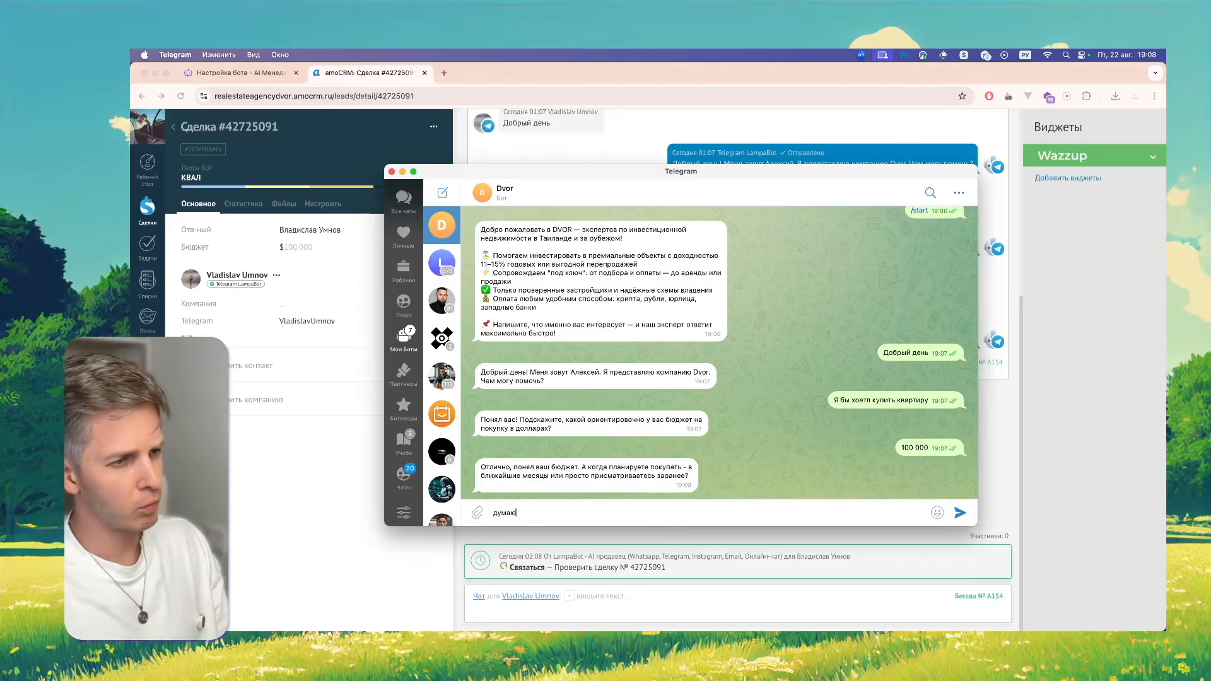
key("Return")
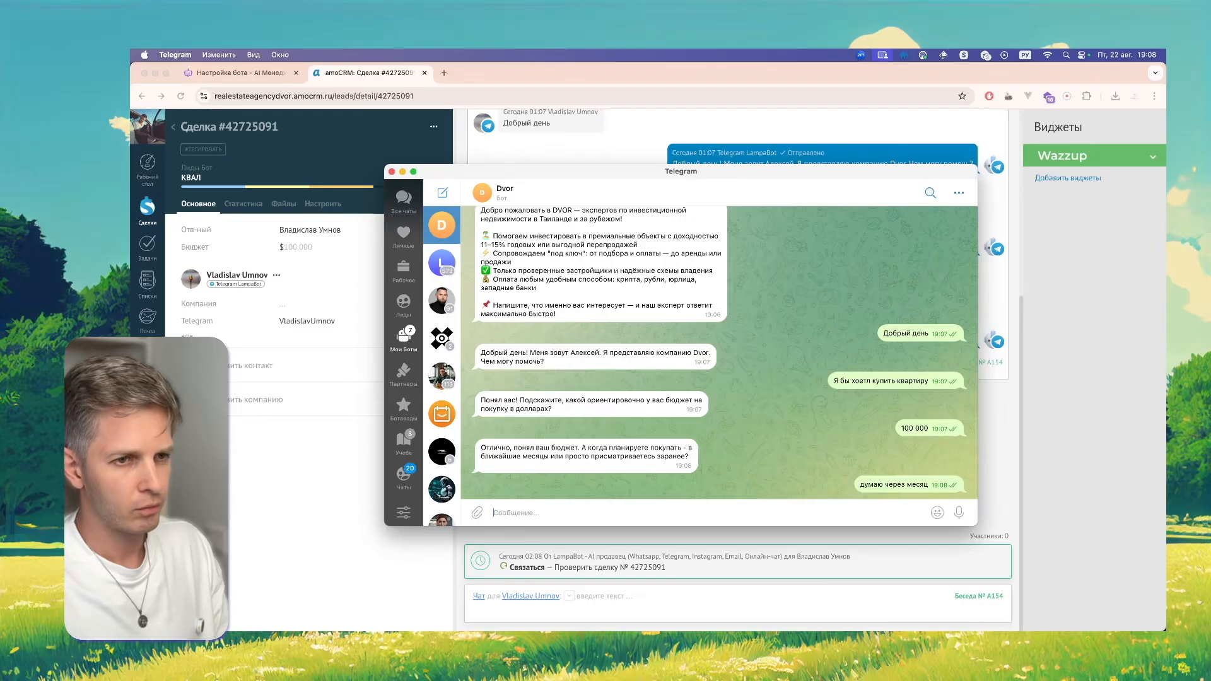
Return to the amoCRM deal, highlight the budget reply, and review the stage and budget changes in the conversation
left_click(423, 588)
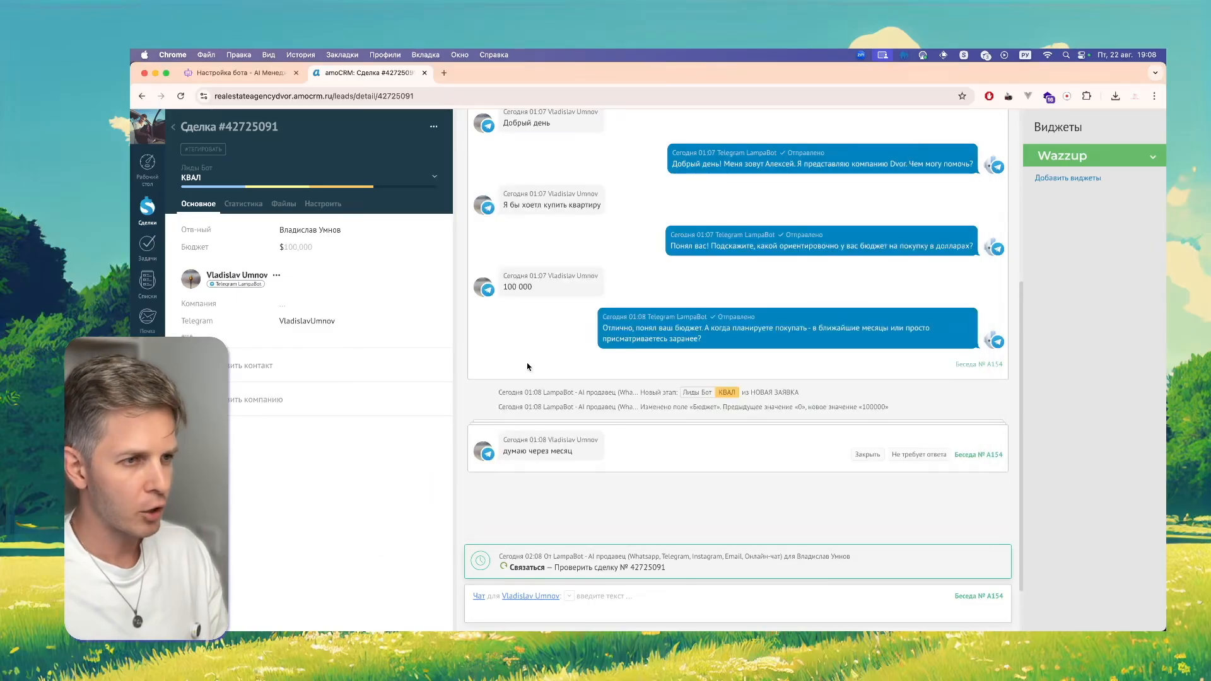
left_click_drag(534, 334, 504, 333)
left_click(560, 406)
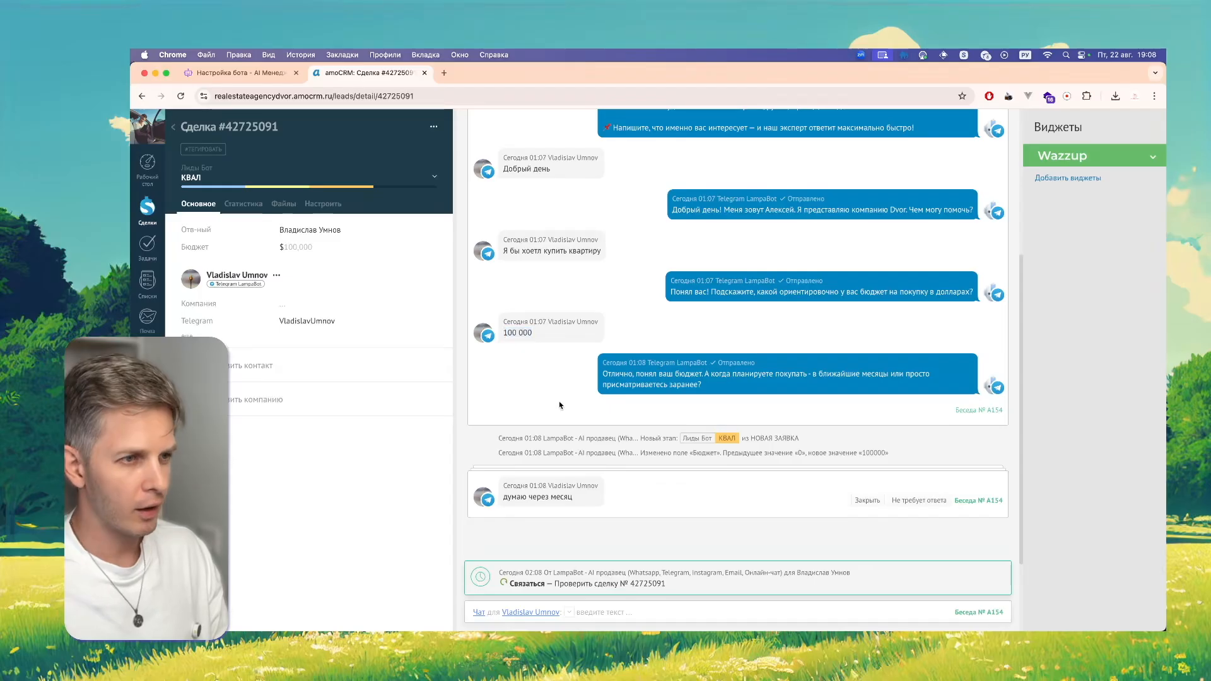
scroll(559, 379, "up", 2)
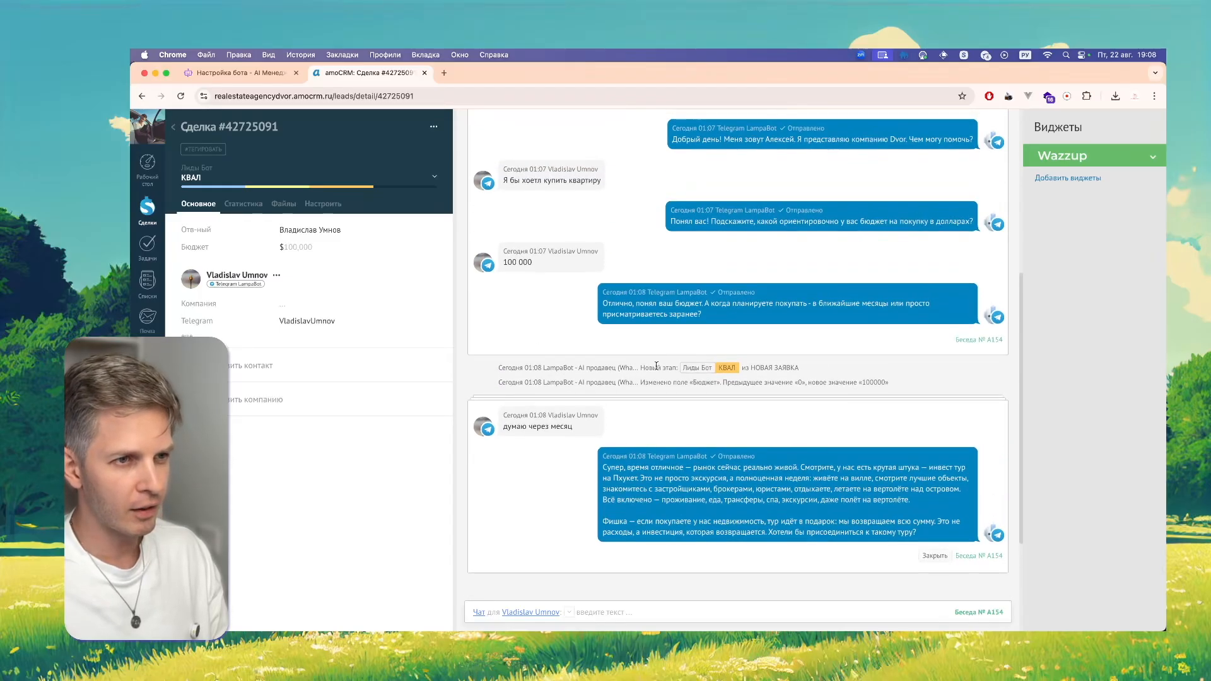
Highlight the stage change from «НОВАЯ ЗАЯВКА» and the new budget value in the amoCRM deal's conversation history
mouse_move(750, 368)
left_mouse_down()
mouse_move(778, 368)
mouse_move(763, 367)
left_mouse_up()
left_click(738, 369)
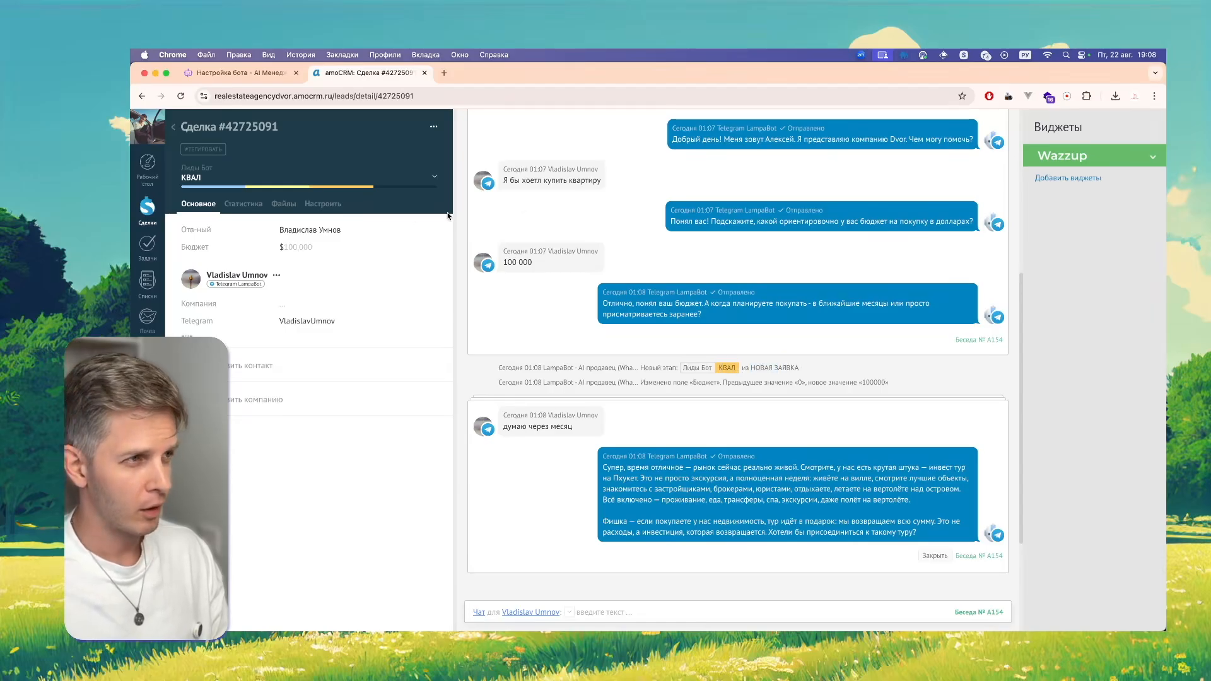
scroll(914, 425, "up", 1)
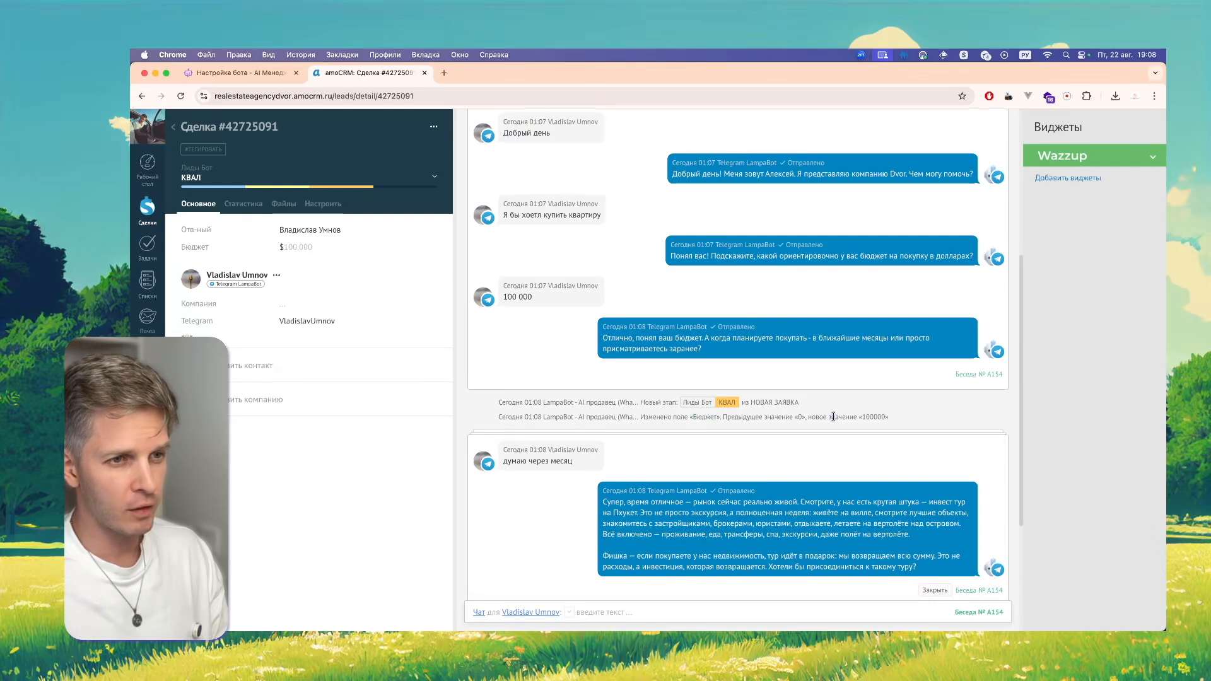
left_click_drag(831, 417, 890, 417)
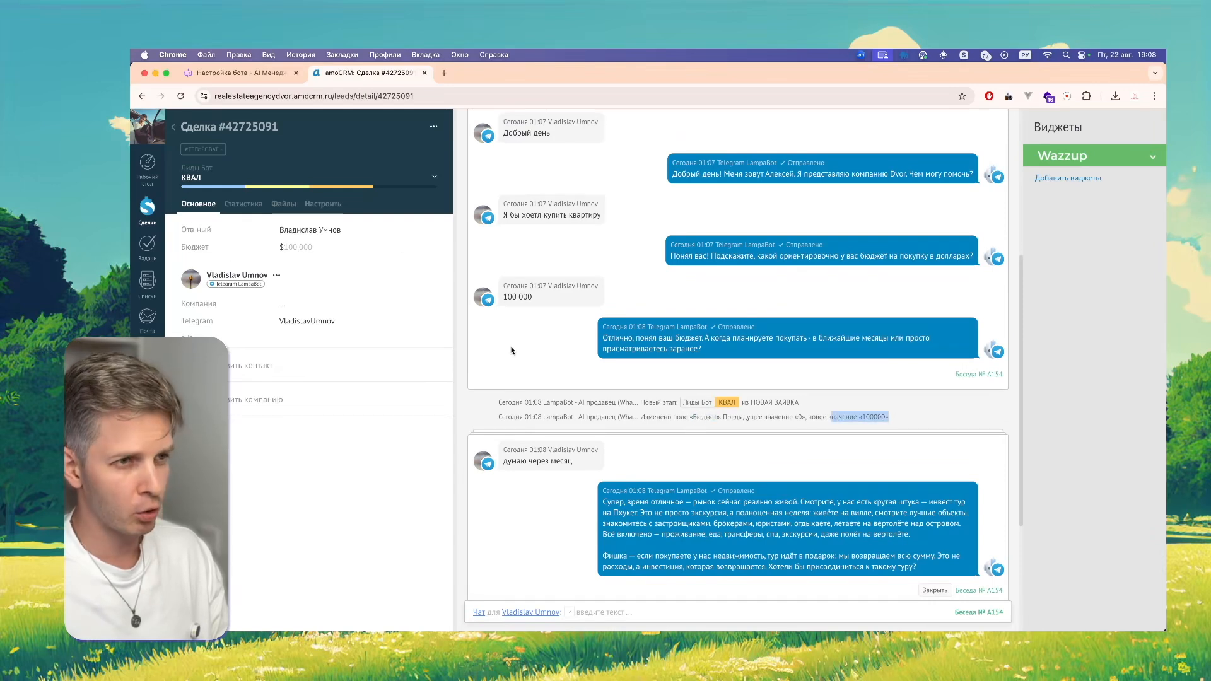
left_click_drag(543, 299, 529, 308)
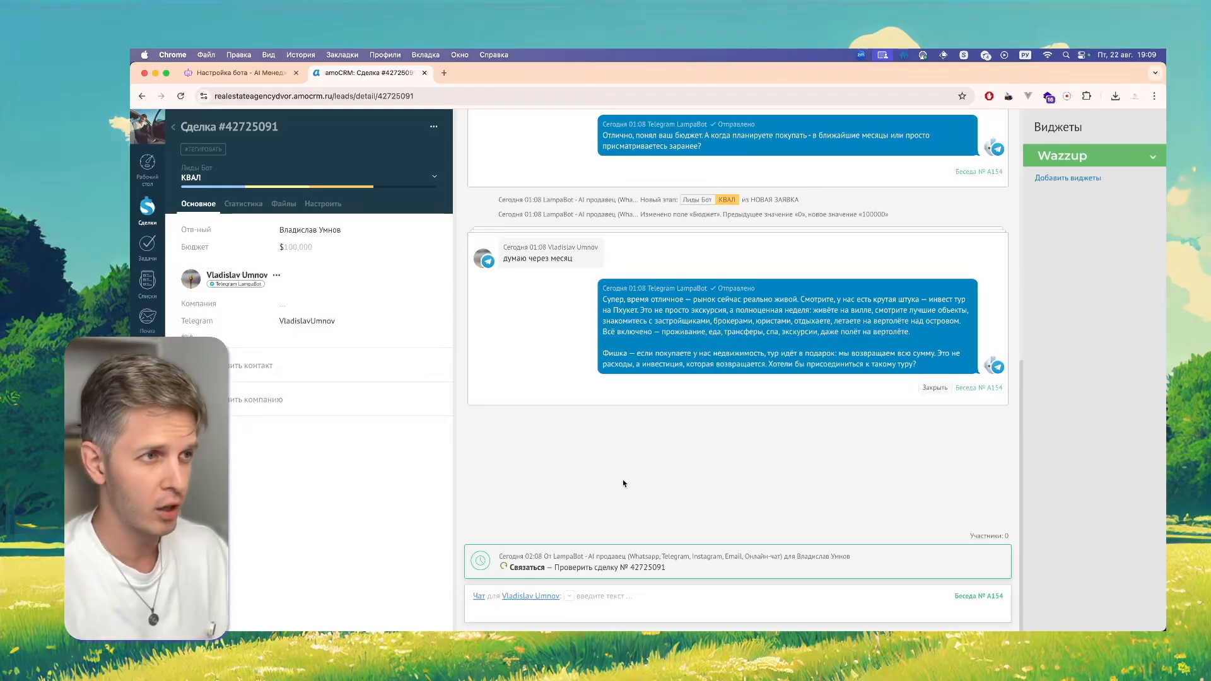
Highlight the «Бюджет» step transition in the LampaBot test chat, and compare it with the «Квартира или вилла» step in the sales script
key("super+Tab")
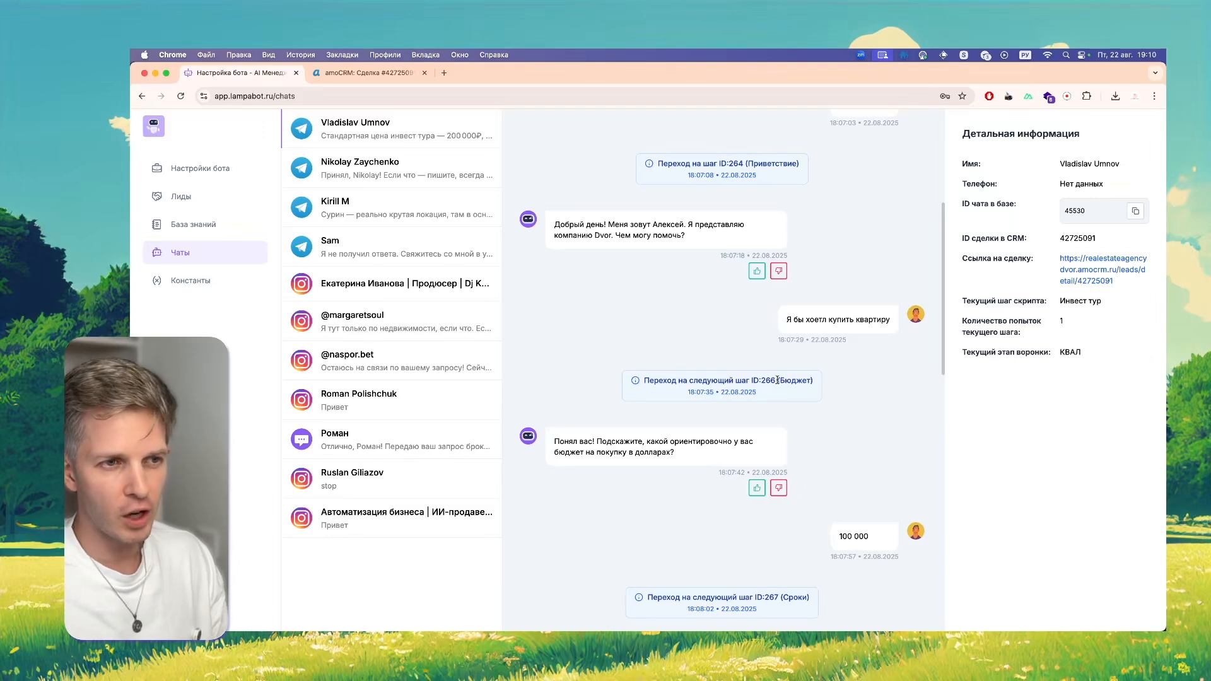
left_click_drag(777, 380, 814, 382)
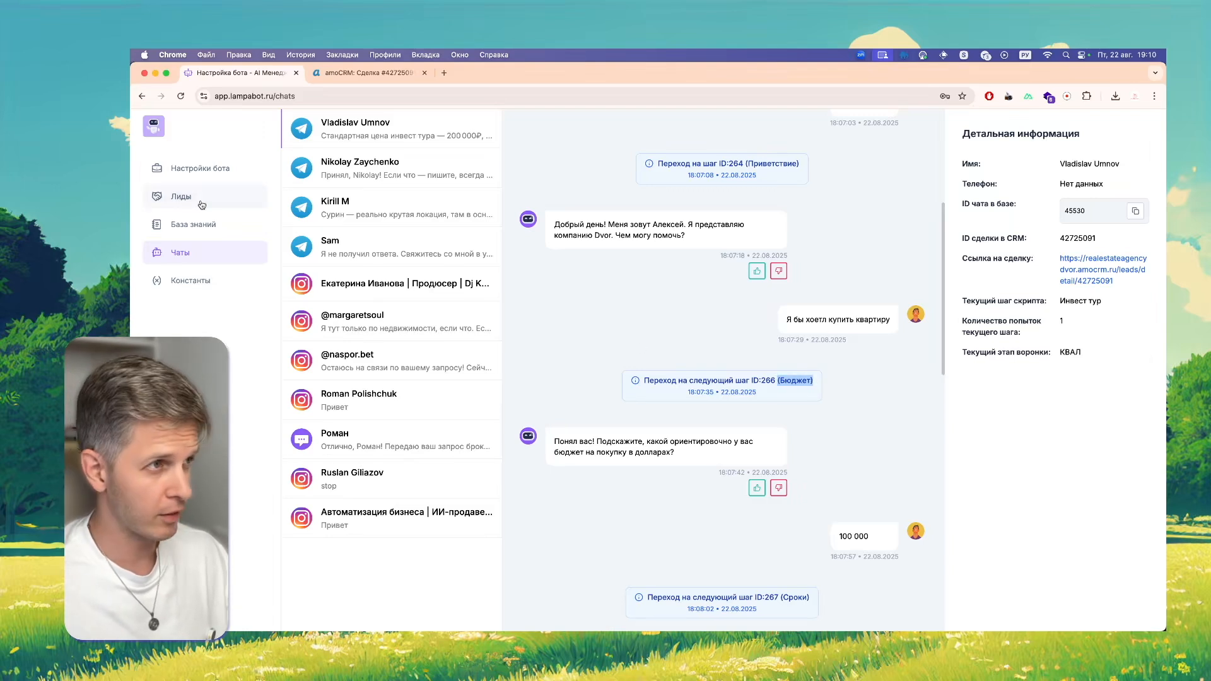
left_click(189, 168)
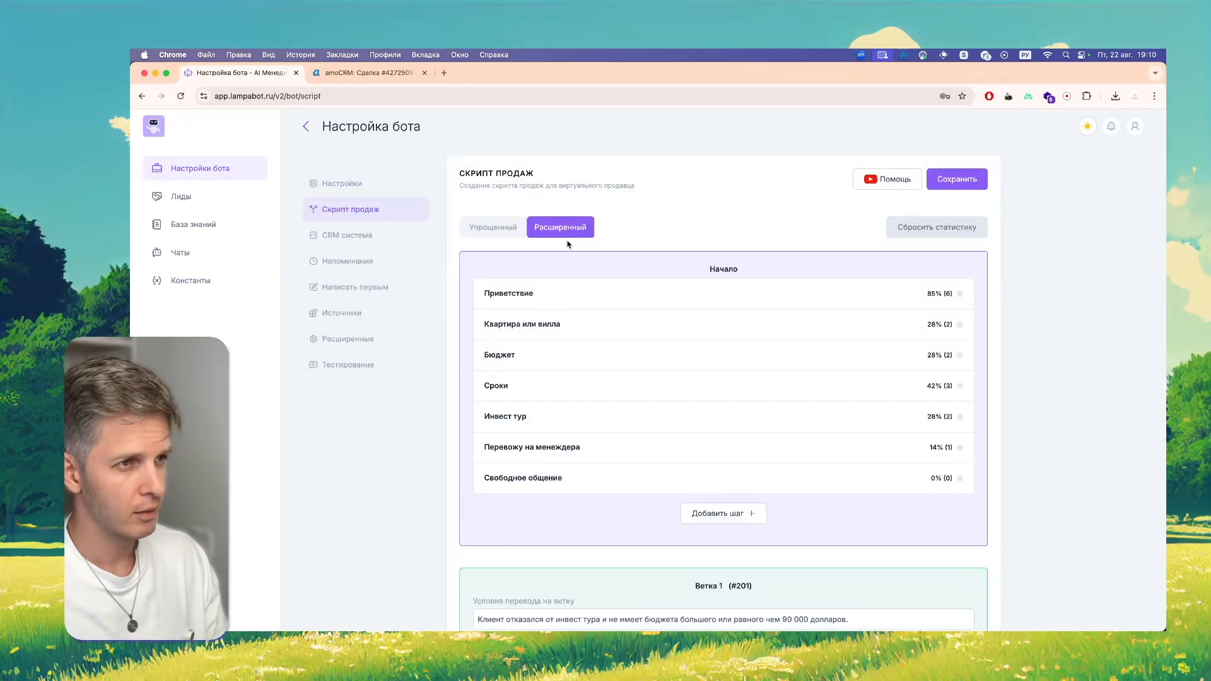
left_click(568, 320)
scroll(492, 404, "down", 3)
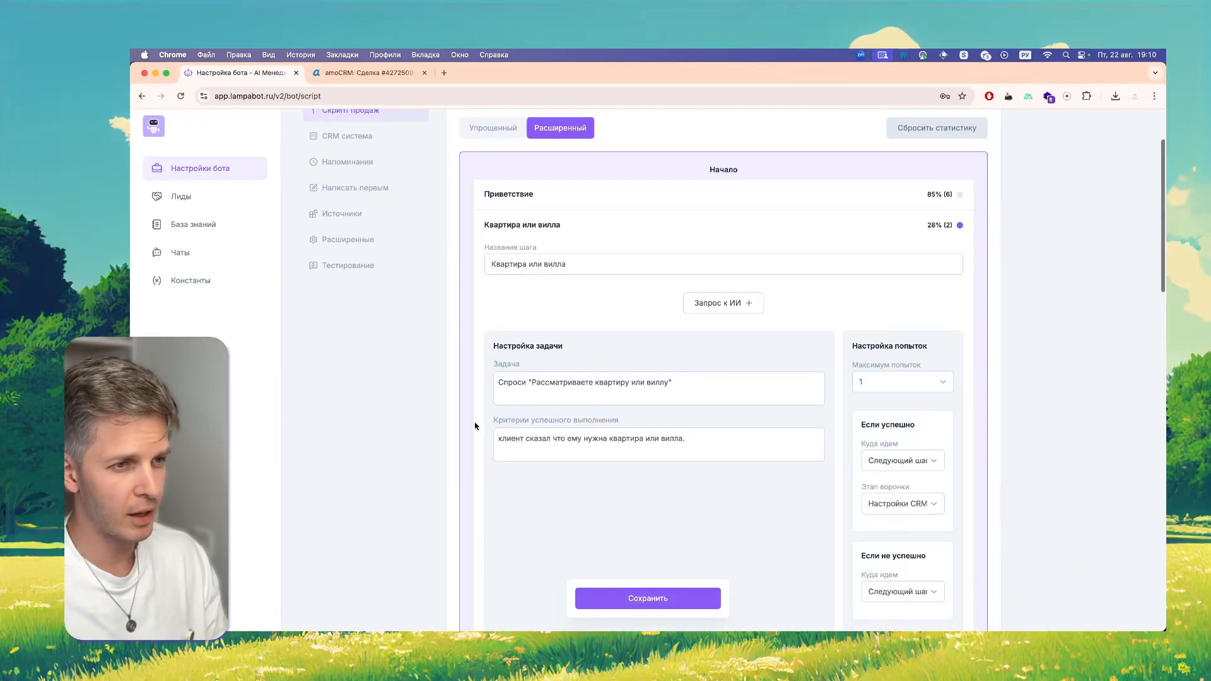
Return to the LampaBot chats, reopen the test client's Telegram conversation, and review its script step and deal stage transitions
left_click(198, 257)
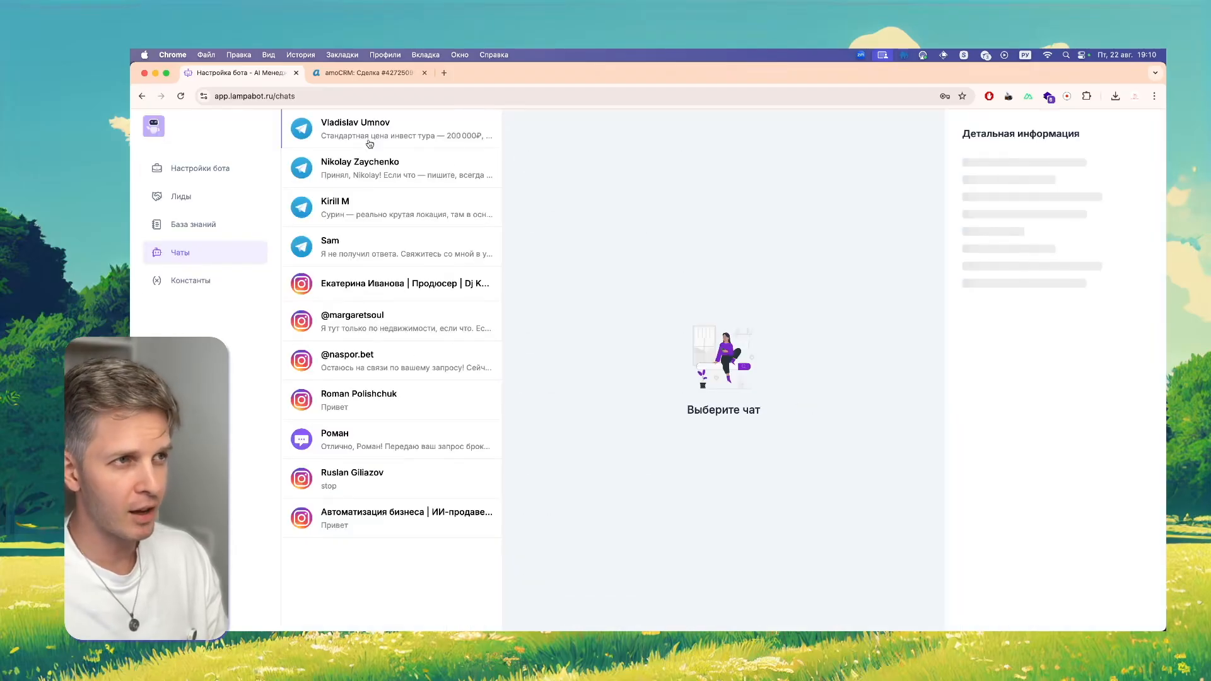
left_click(369, 144)
scroll(707, 383, "up", 5)
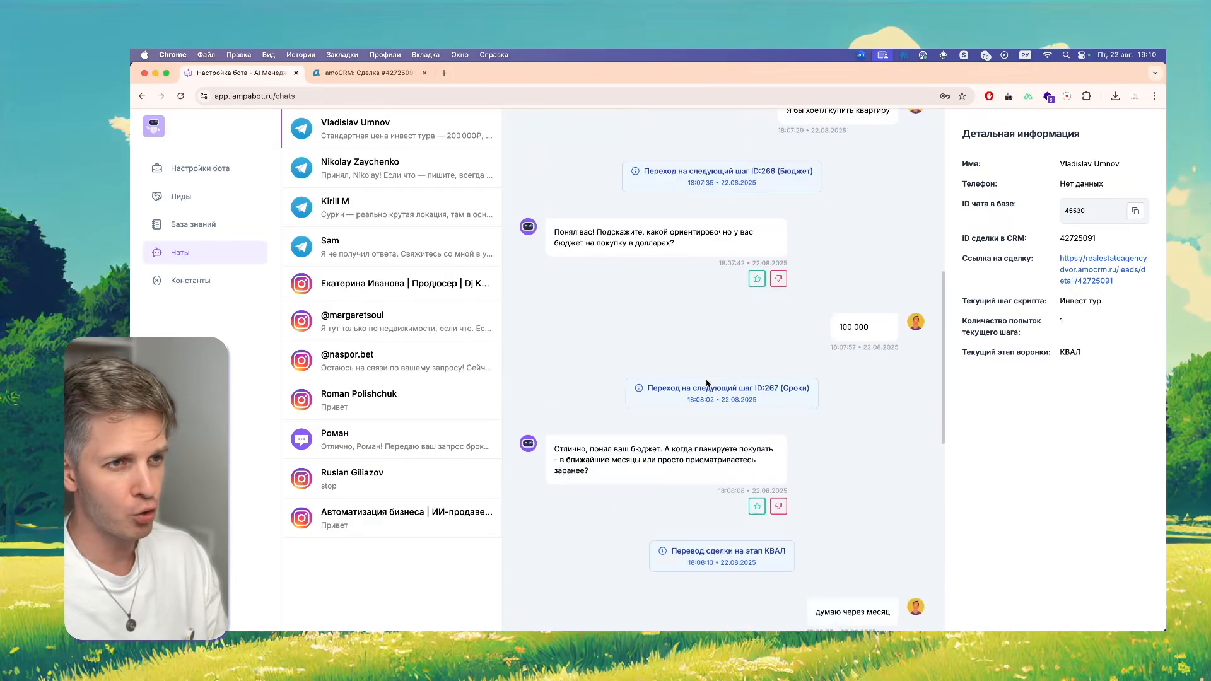
scroll(707, 382, "up", 5)
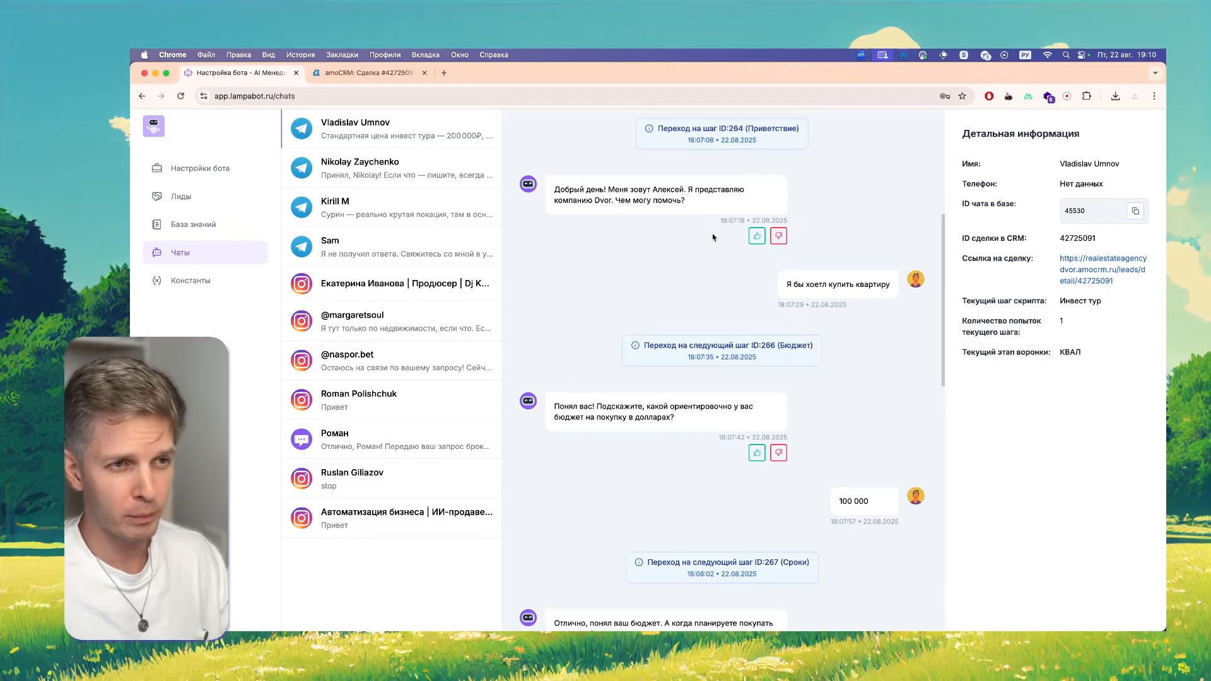
scroll(606, 349, "down", 10)
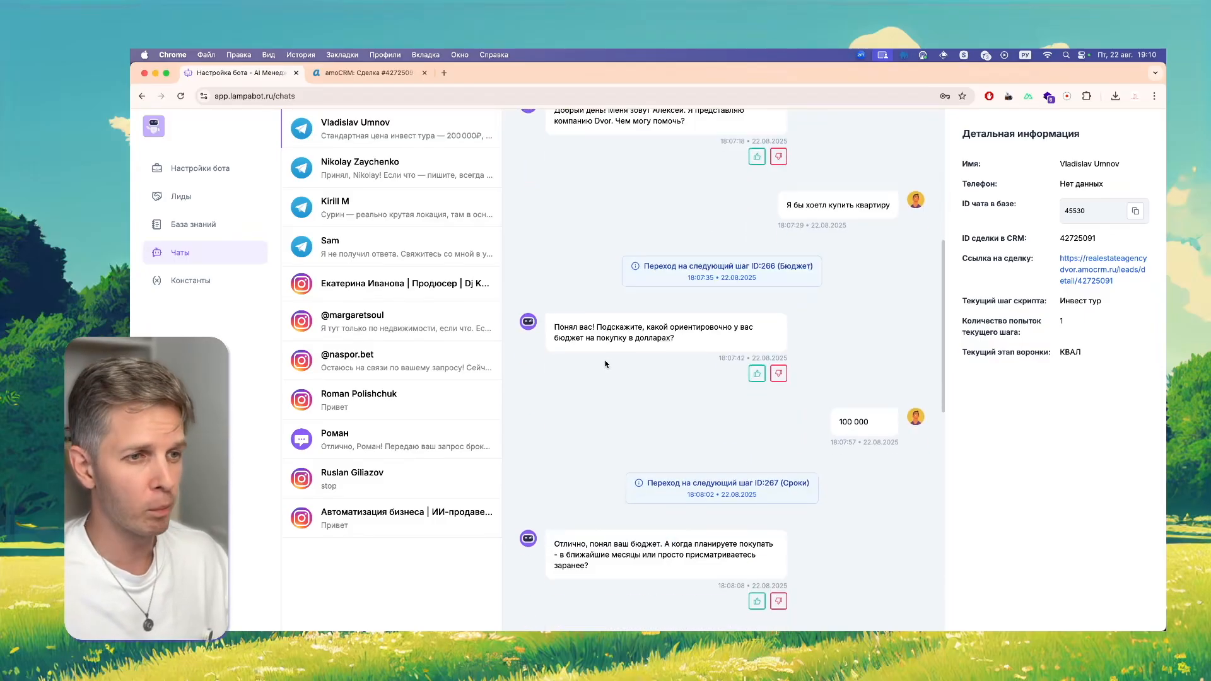
Switch to Telegram and reply «да интересно» to the Dvor bot's invest tour offer
left_click(152, 264)
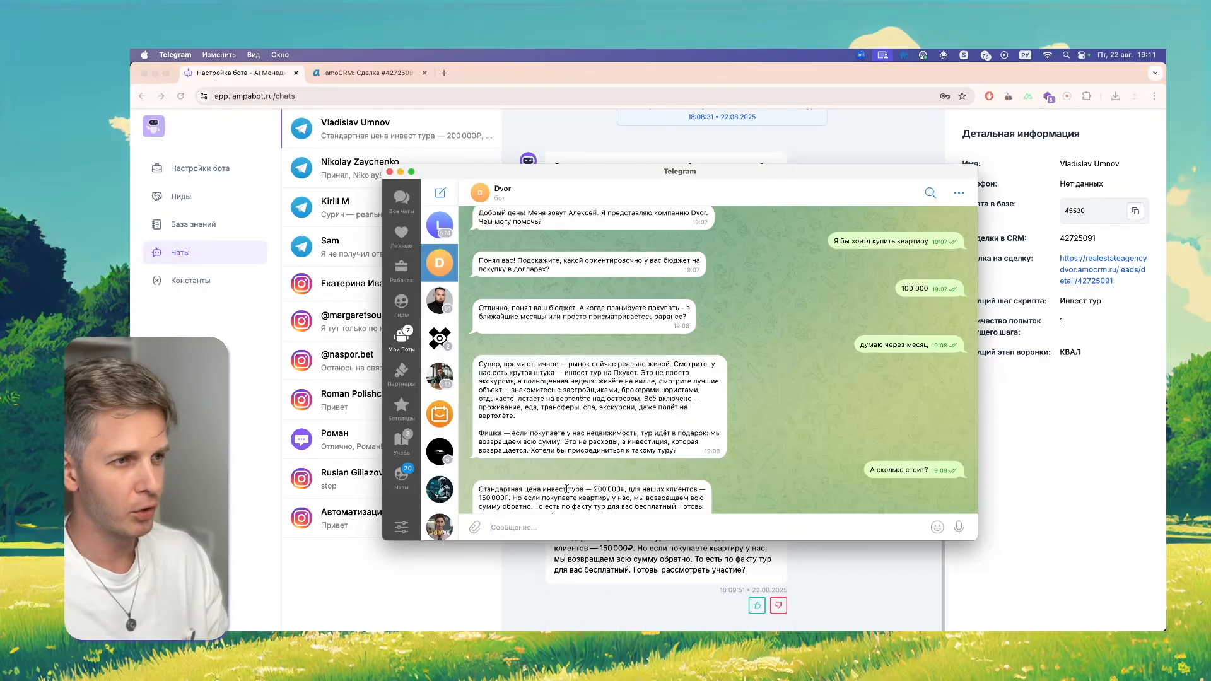
type("да интересно")
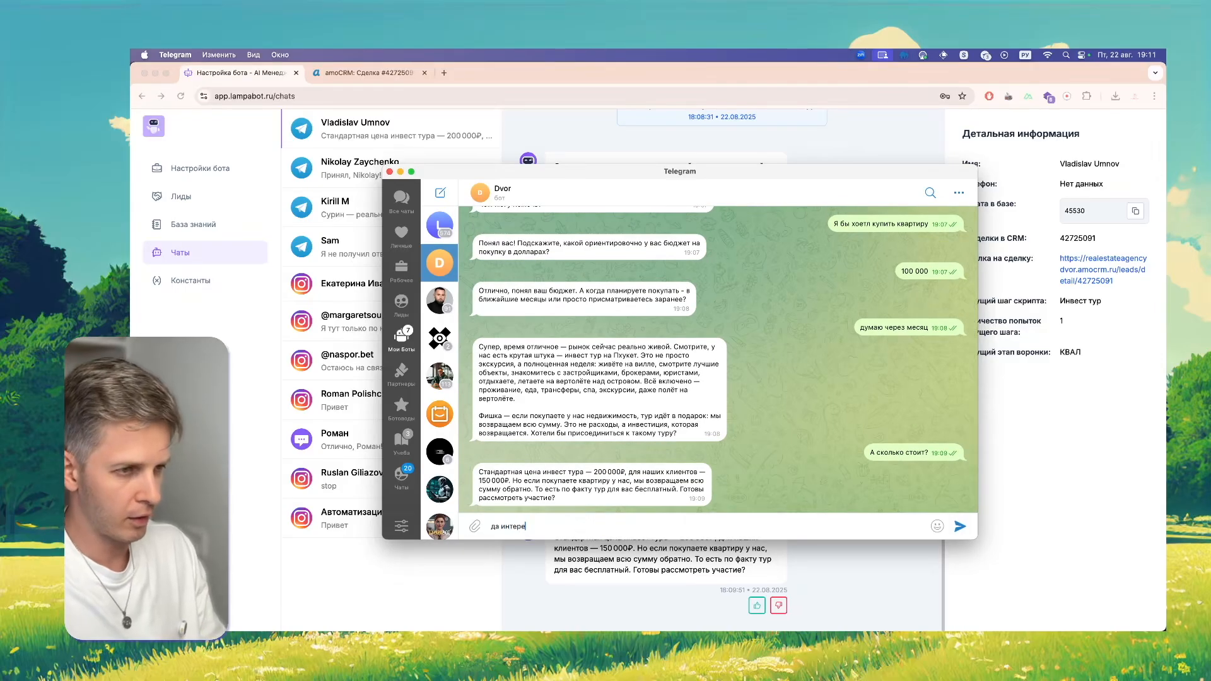
key("Return")
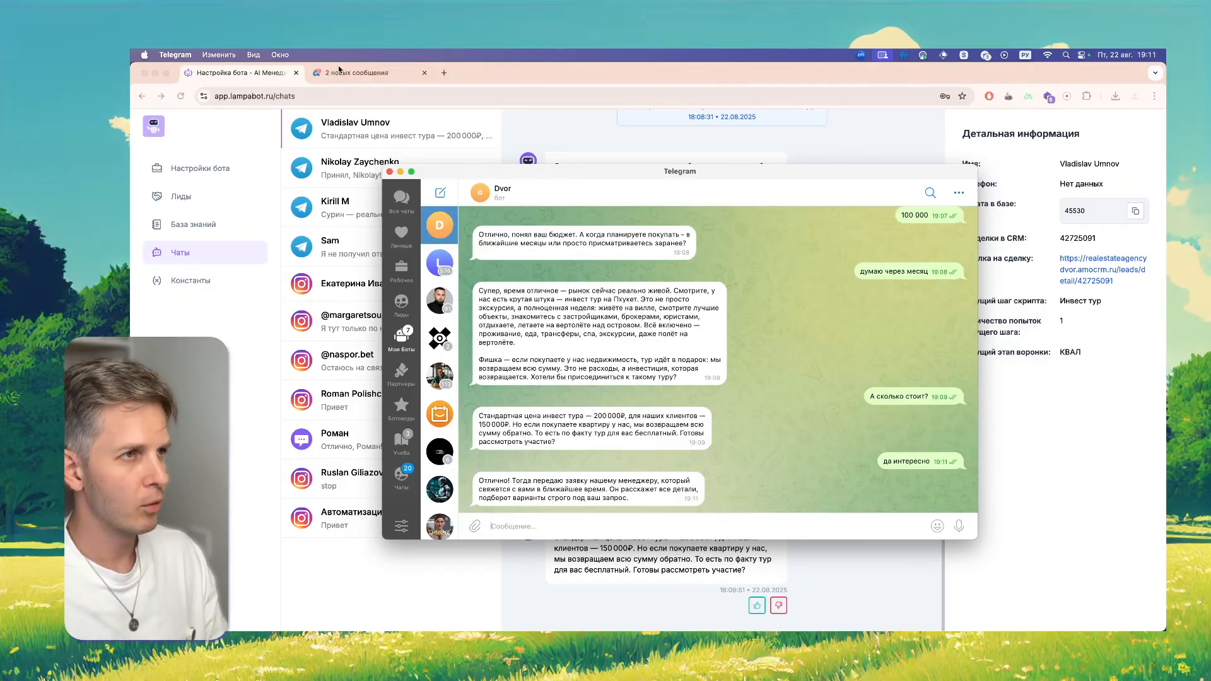
Switch to amoCRM, leave the deal card for the «Лиды Бот» pipeline, and reload the board
left_click(369, 72)
mouse_move(147, 210)
left_click(191, 190)
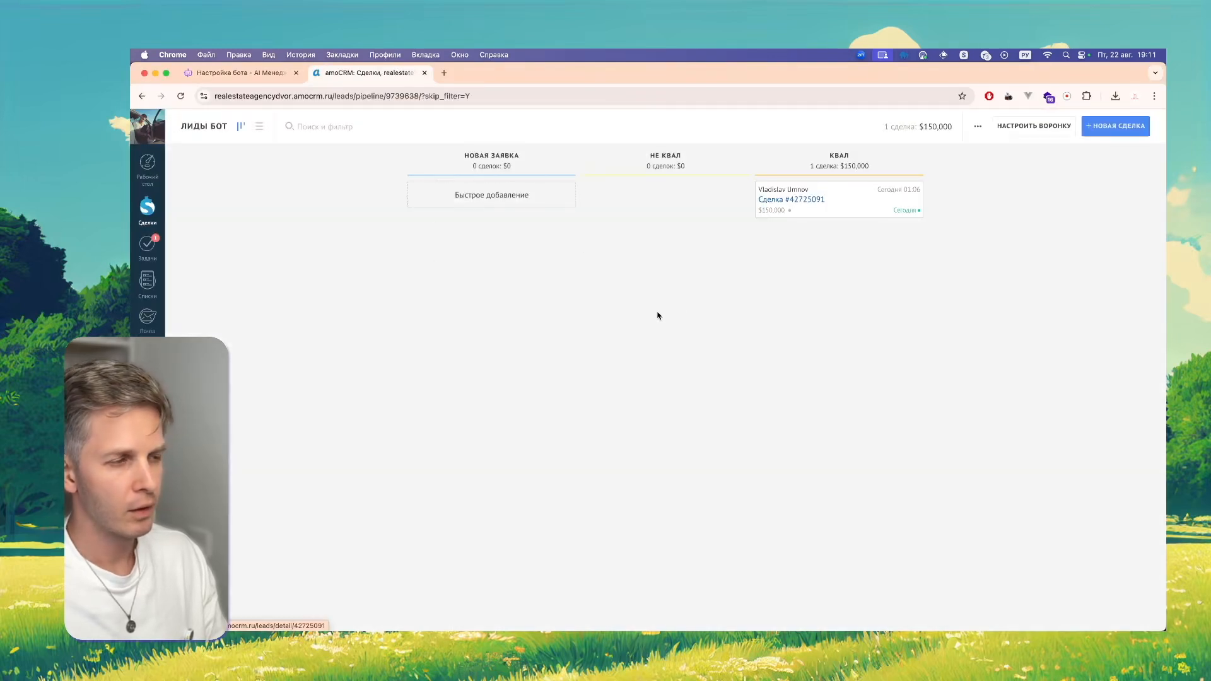
key("super+r")
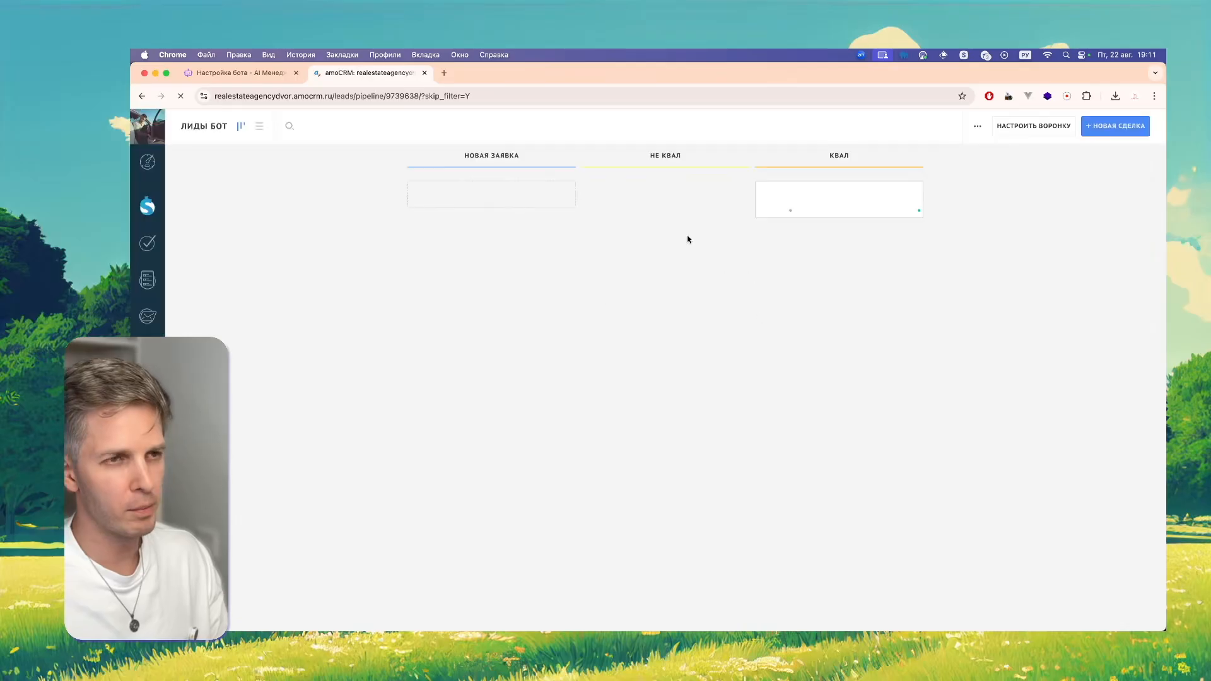
Switch from the «Лиды Бот» pipeline to the other sales pipeline to check the deal handed over to a manager
left_click(205, 128)
left_click(205, 163)
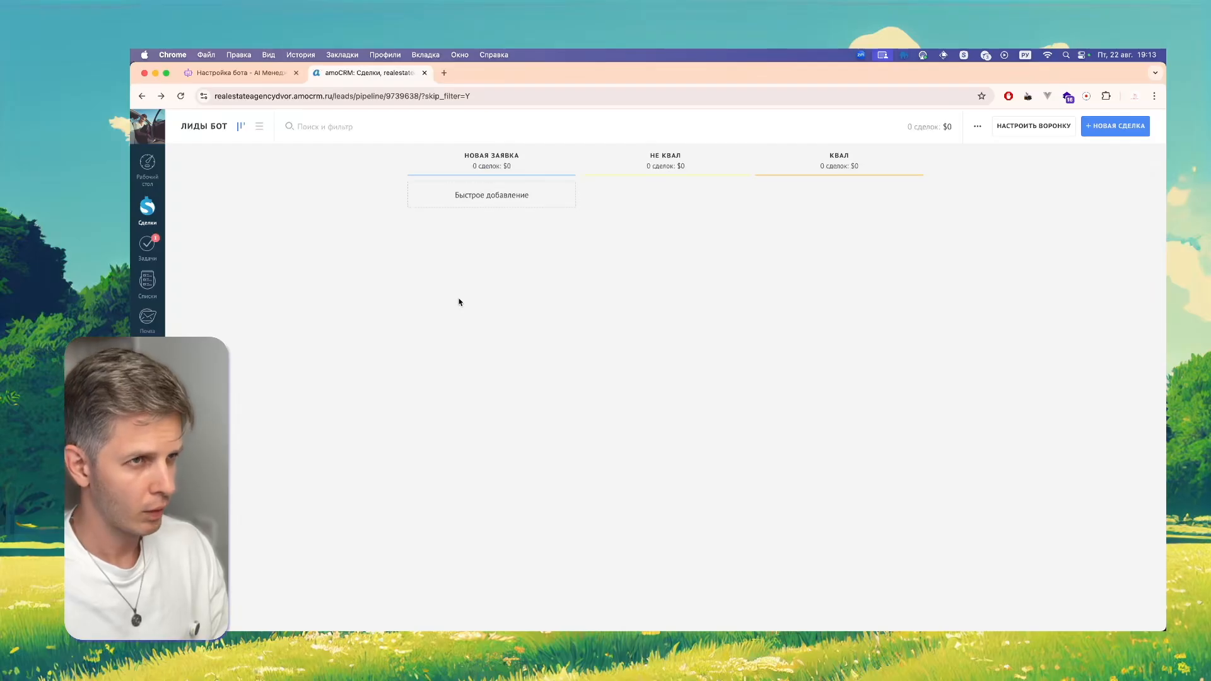
left_click(200, 128)
left_click(214, 158)
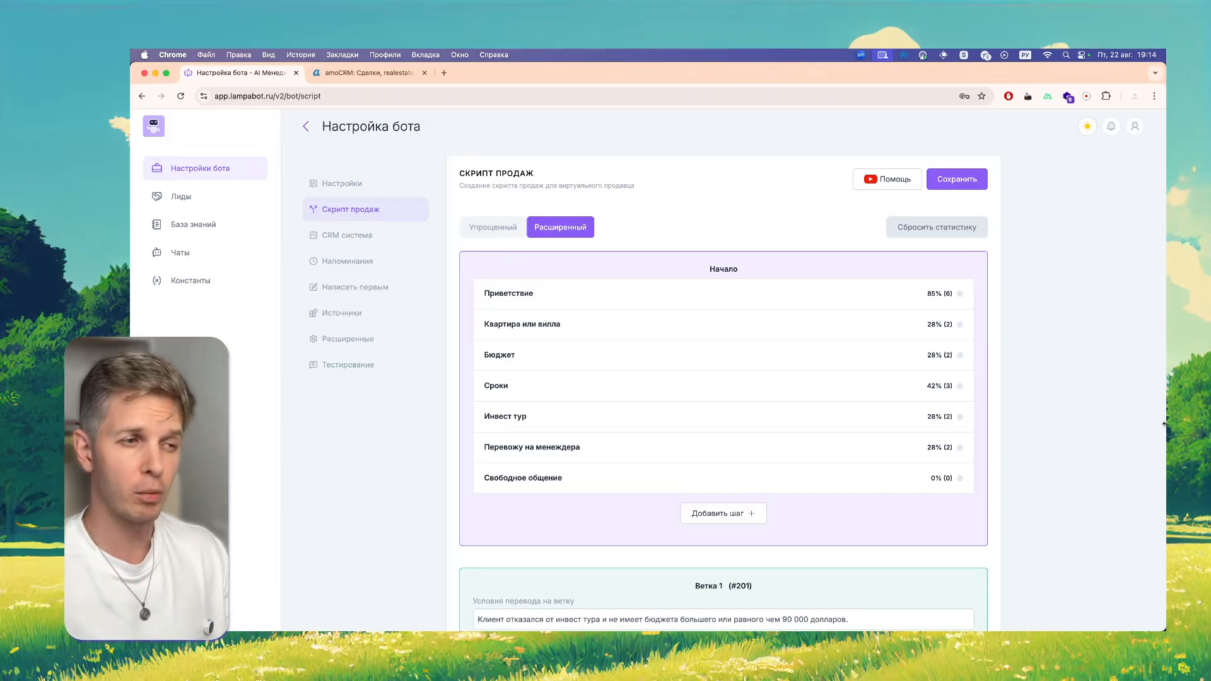
Switch to Telegram and send the Dvor bot the message «а покажи фотографии объектов?»
mouse_move(136, 265)
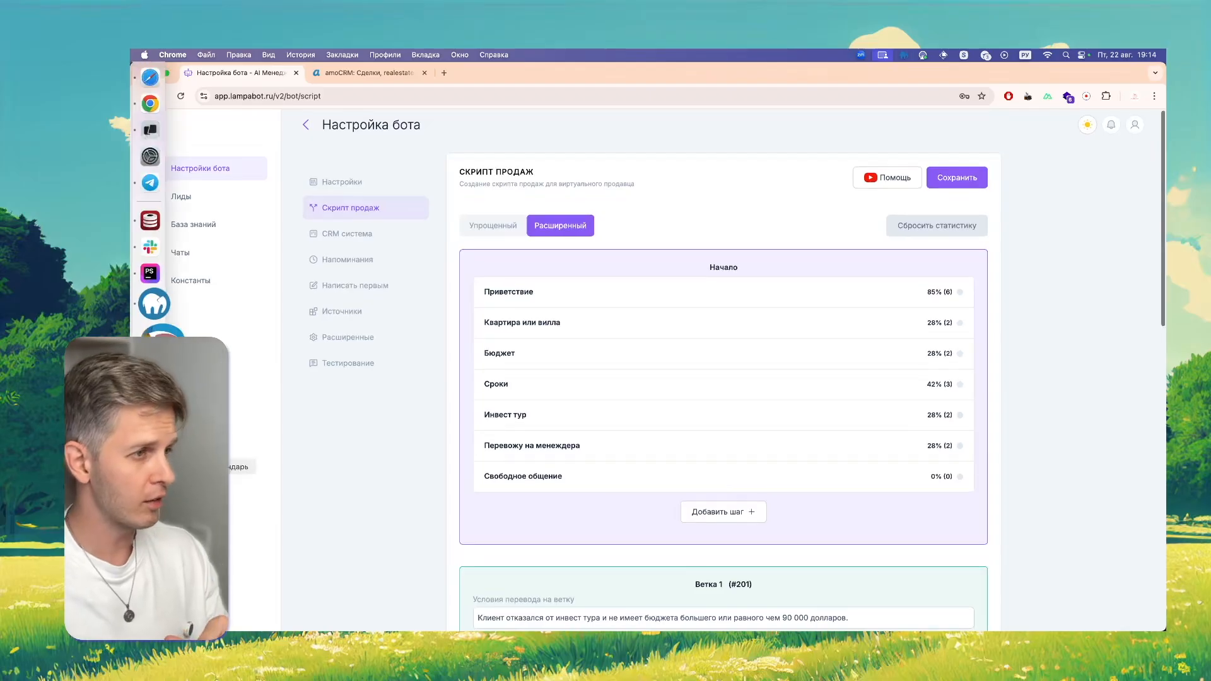
left_click(140, 264)
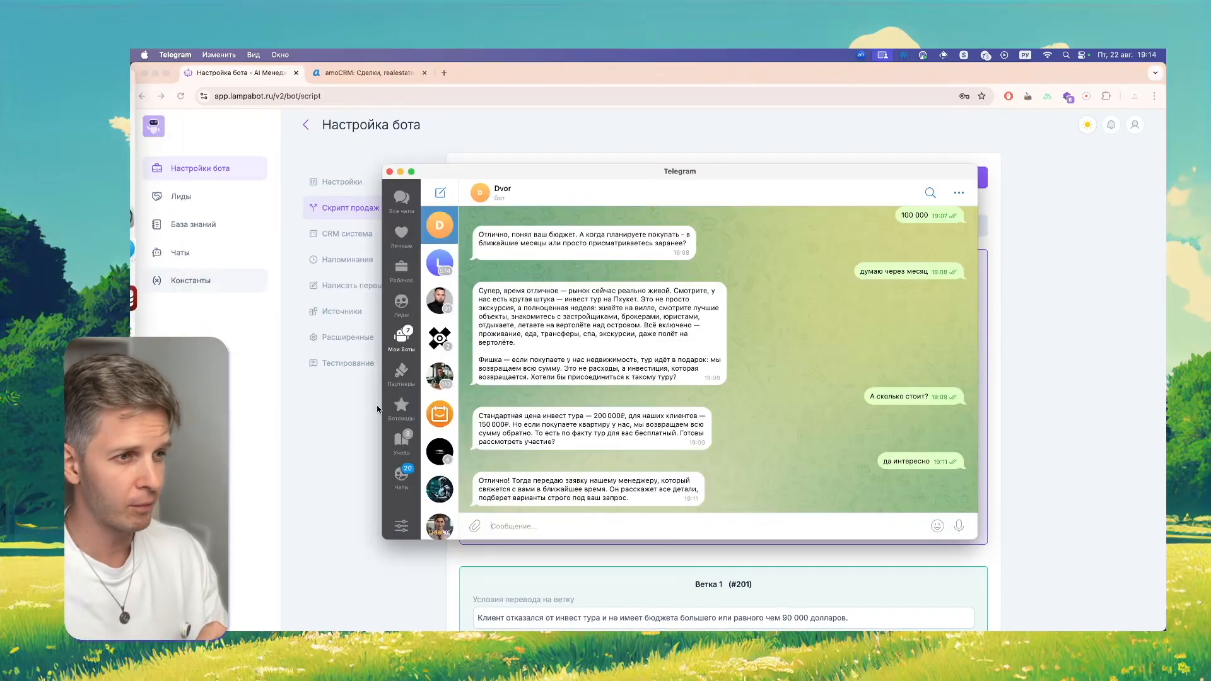
type("а покажи фотографии объектов?")
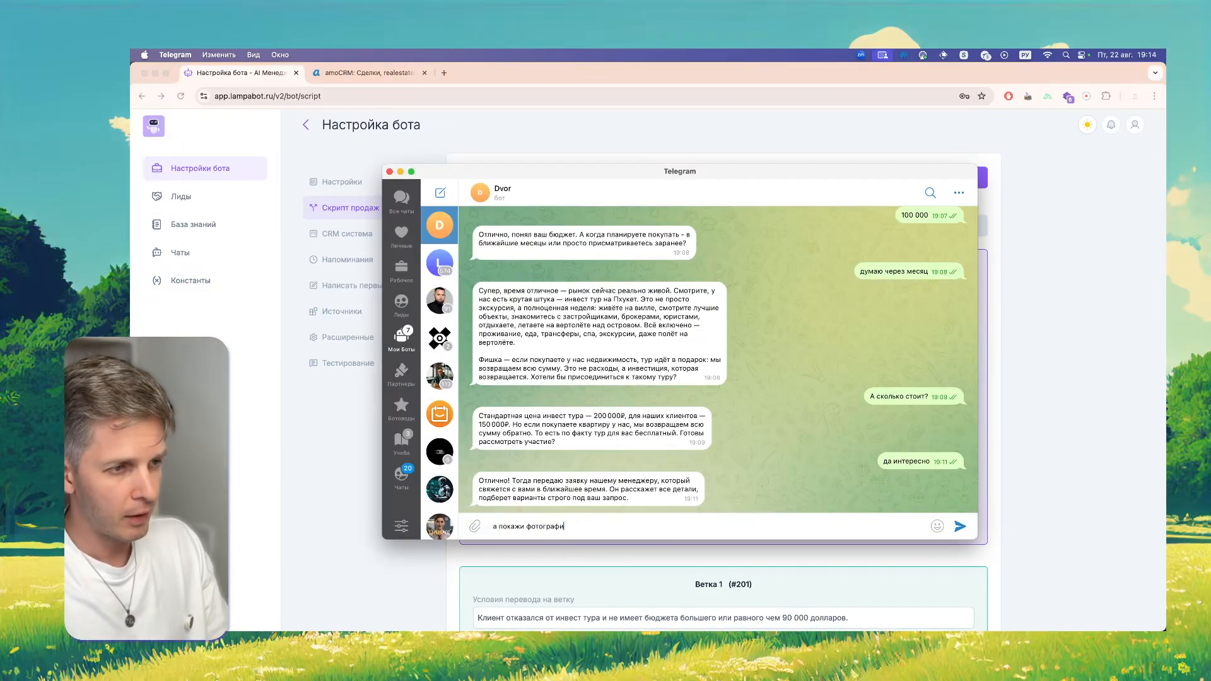
key("Return")
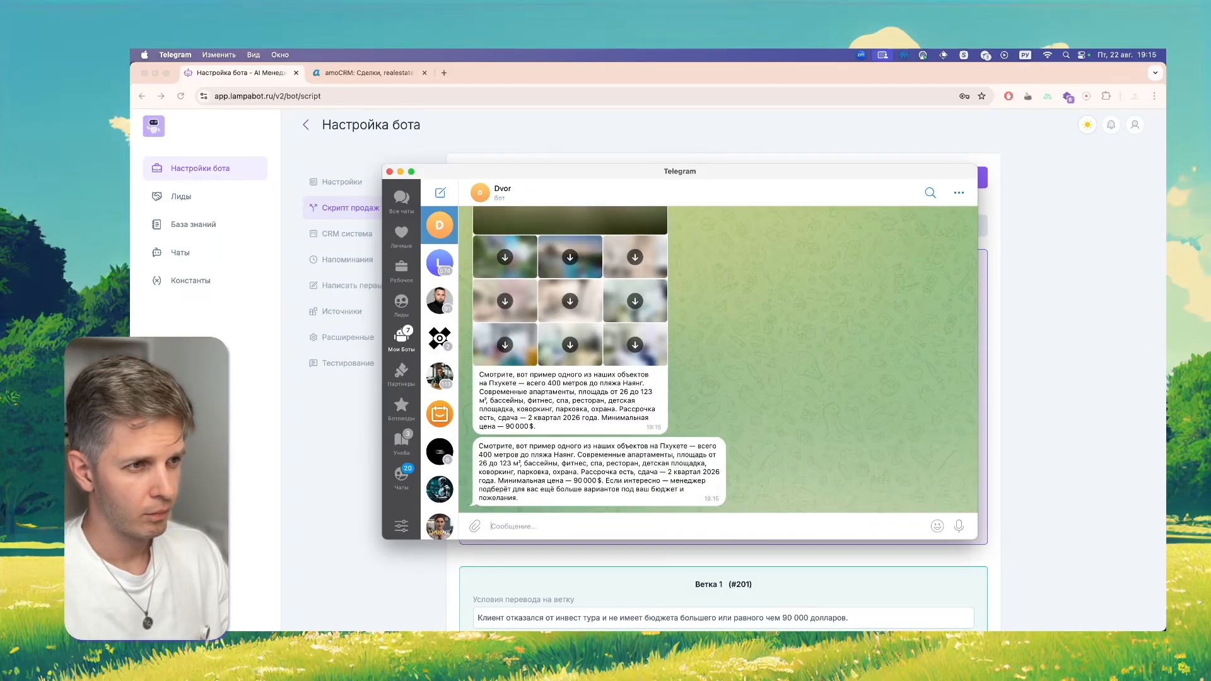
Open a property photo from the album the bot sent and browse back through the preceding images
scroll(515, 379, "up", 5)
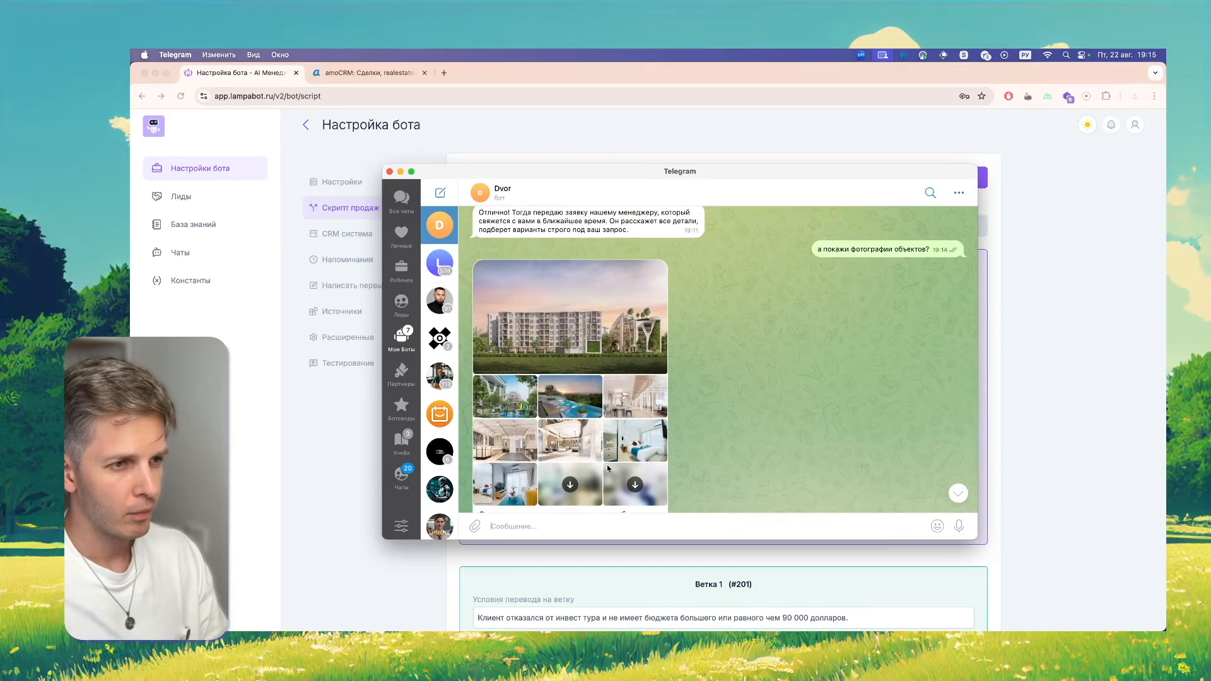
left_click(568, 435)
key("Left")
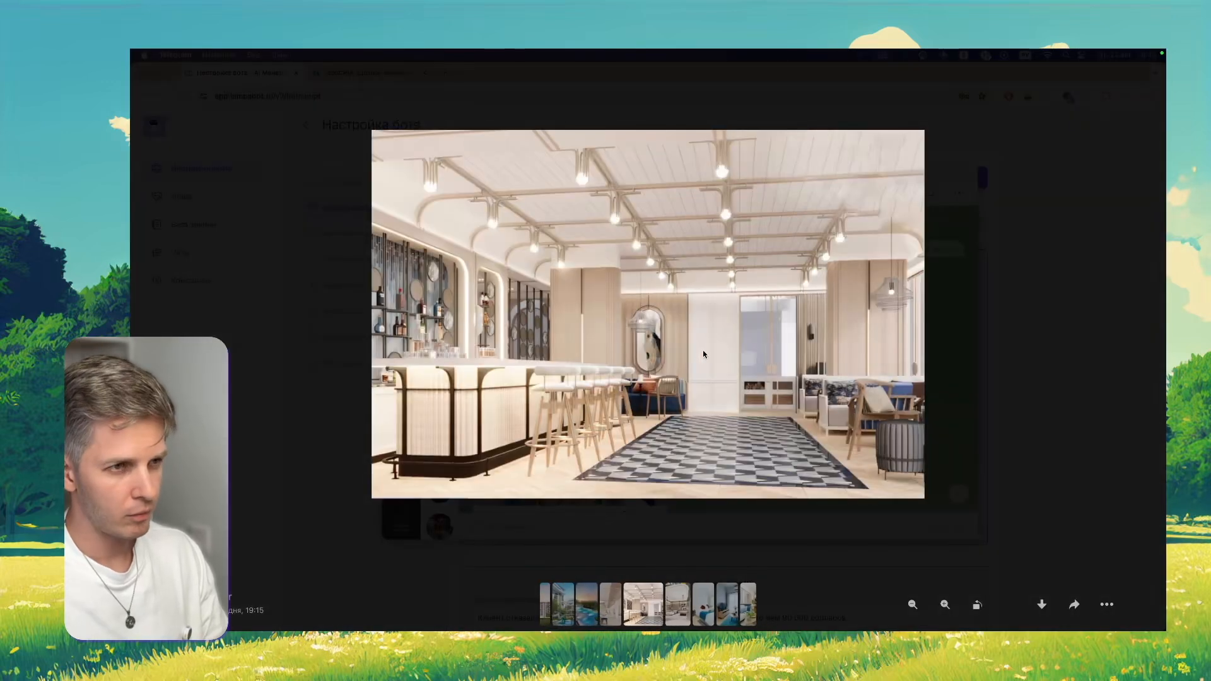
key("Left")
key("Left")
key("Left")
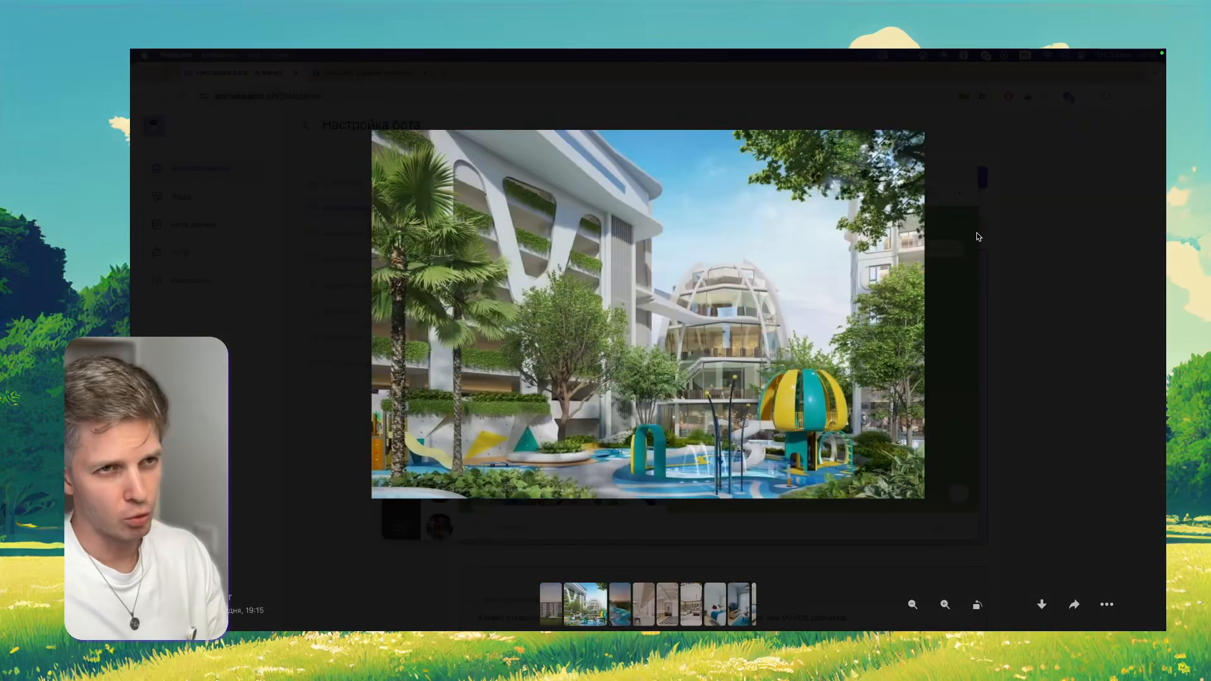